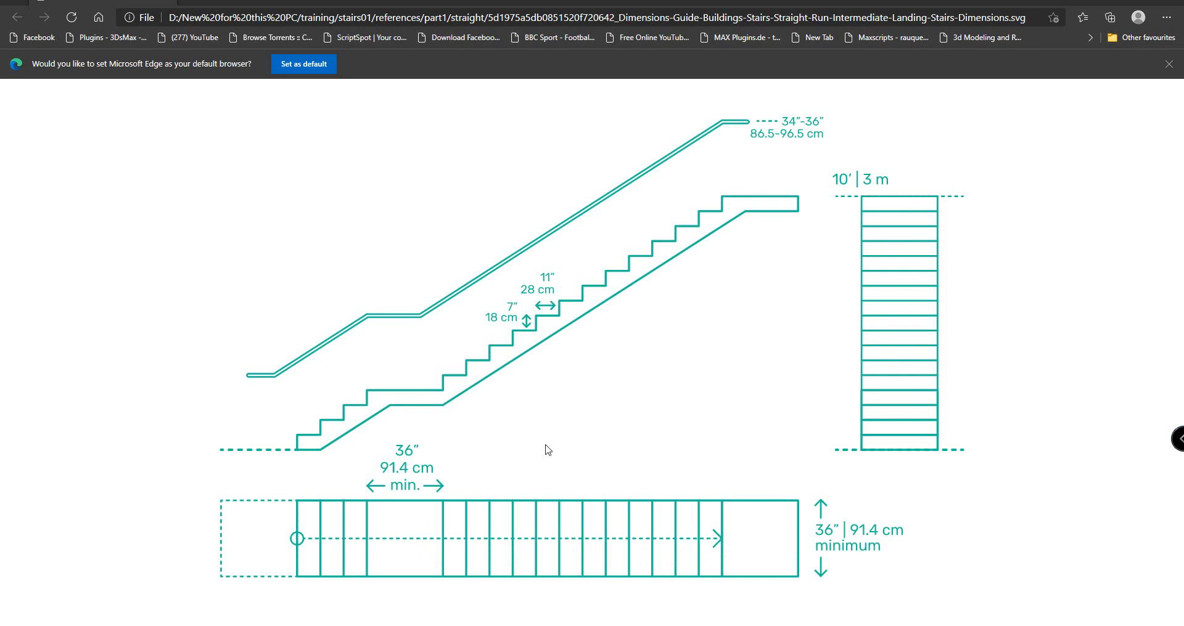
# Review the reference drawing of a straight-run stair with intermediate landing, then switch to the 3ds Max stair scene
pyautogui.middleClick(603, 405)
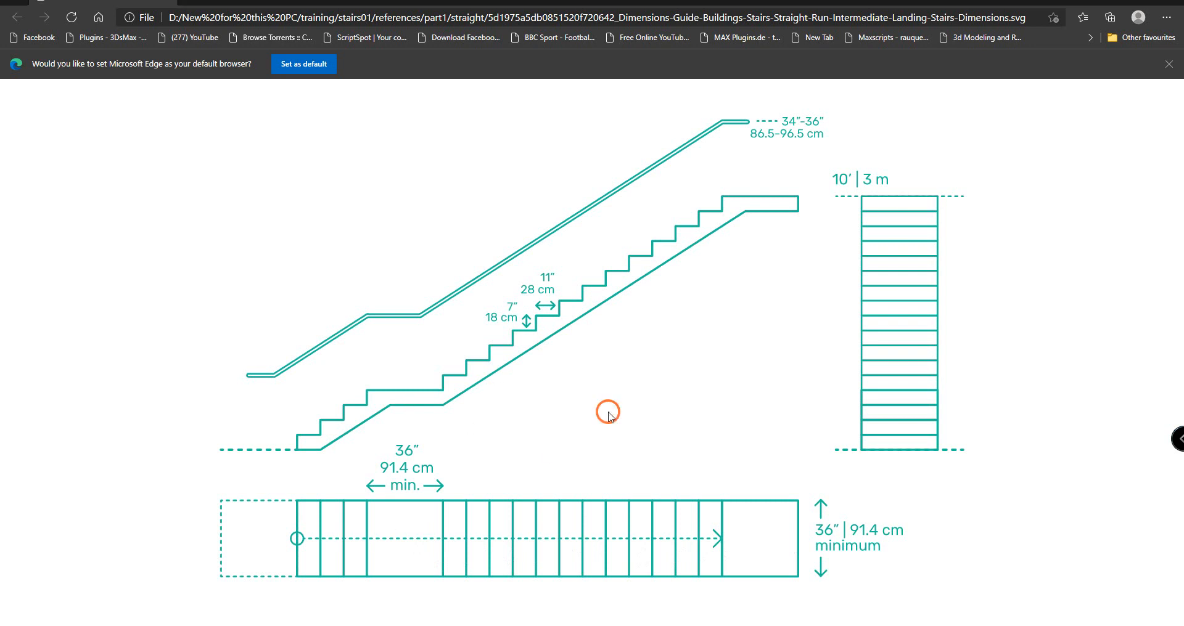
pyautogui.middleClick(438, 446)
pyautogui.moveTo(709, 625)
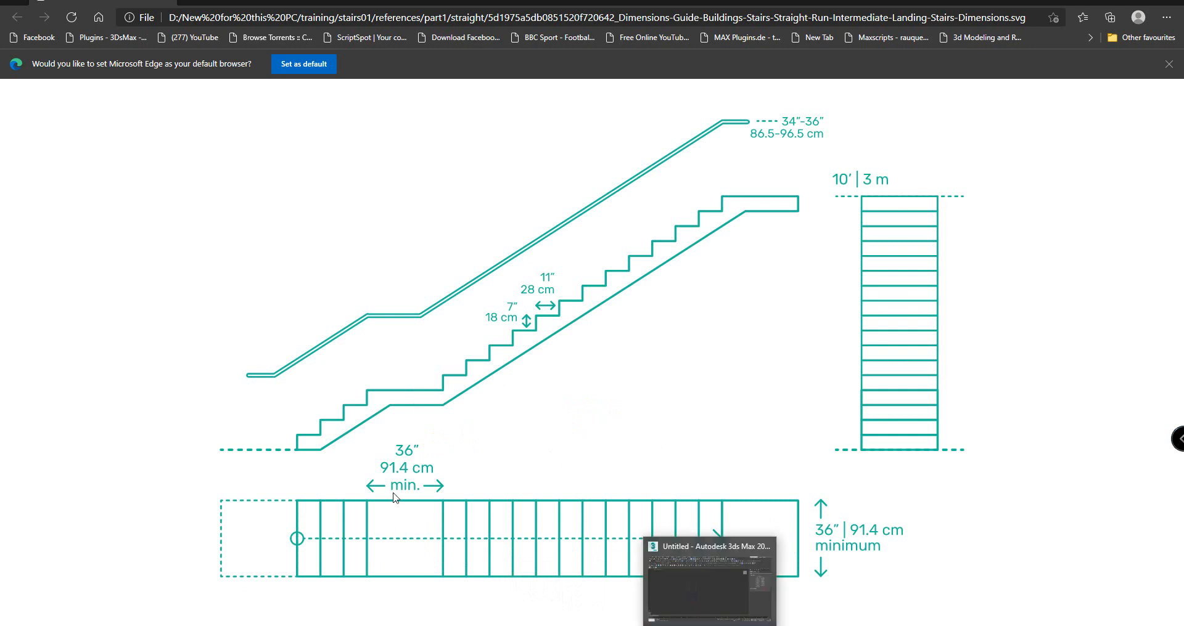
pyautogui.click(414, 545)
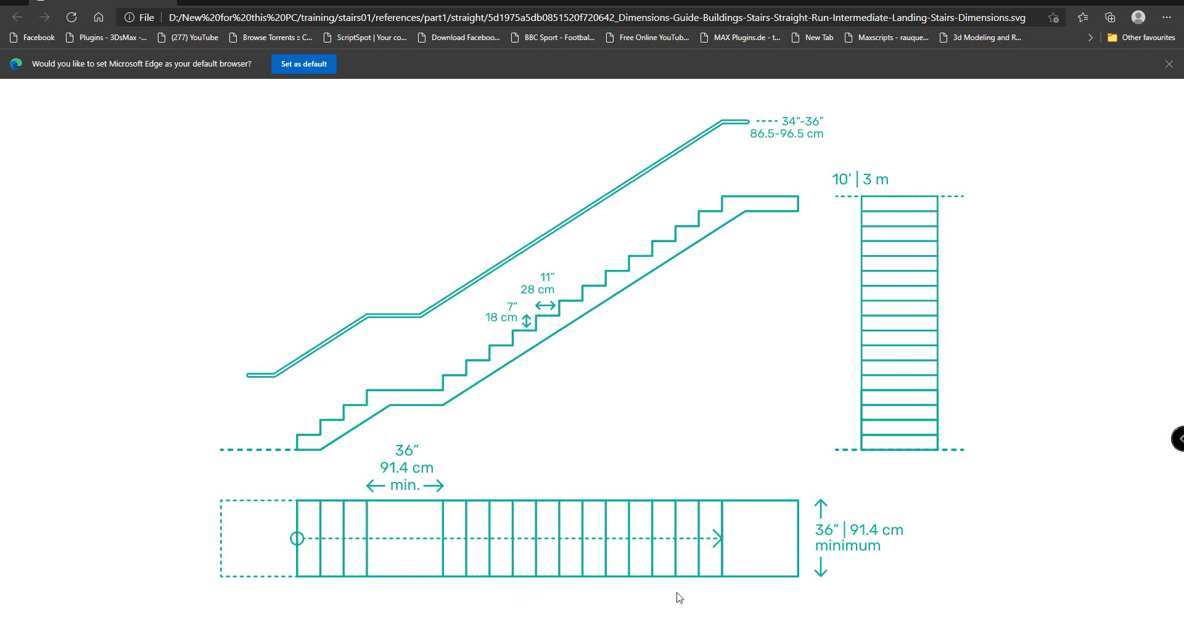
pyautogui.hotkey('alt', 'Tab')
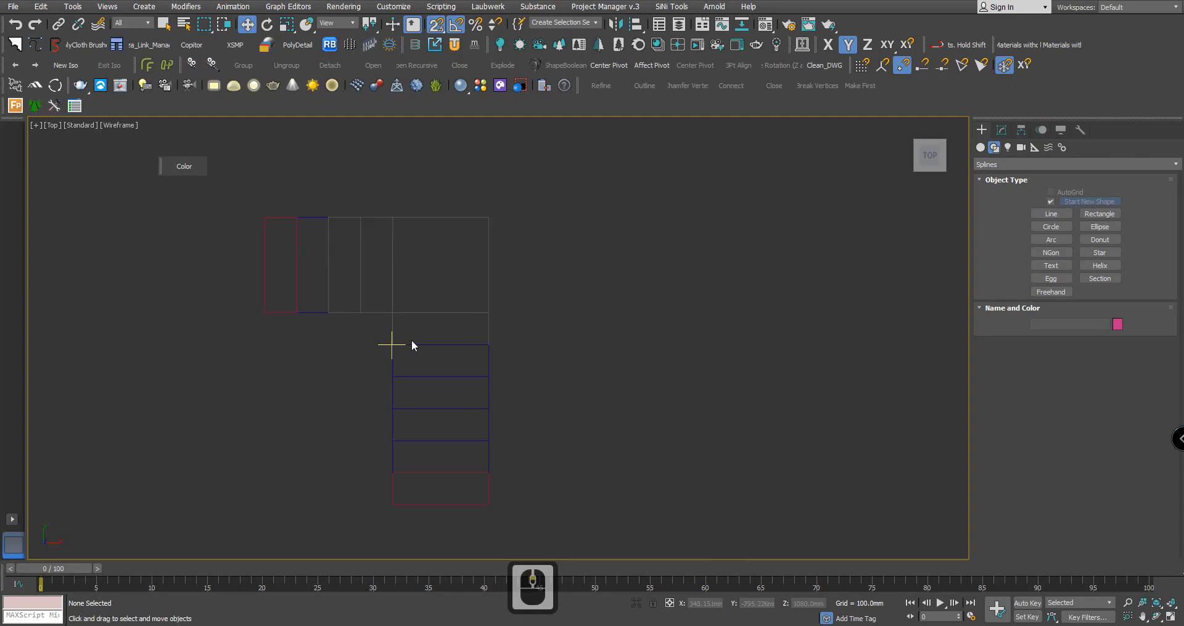
# Inspect the grey L-type stair and its step boxes in shaded display, from above and at an angle
pyautogui.press('F3')
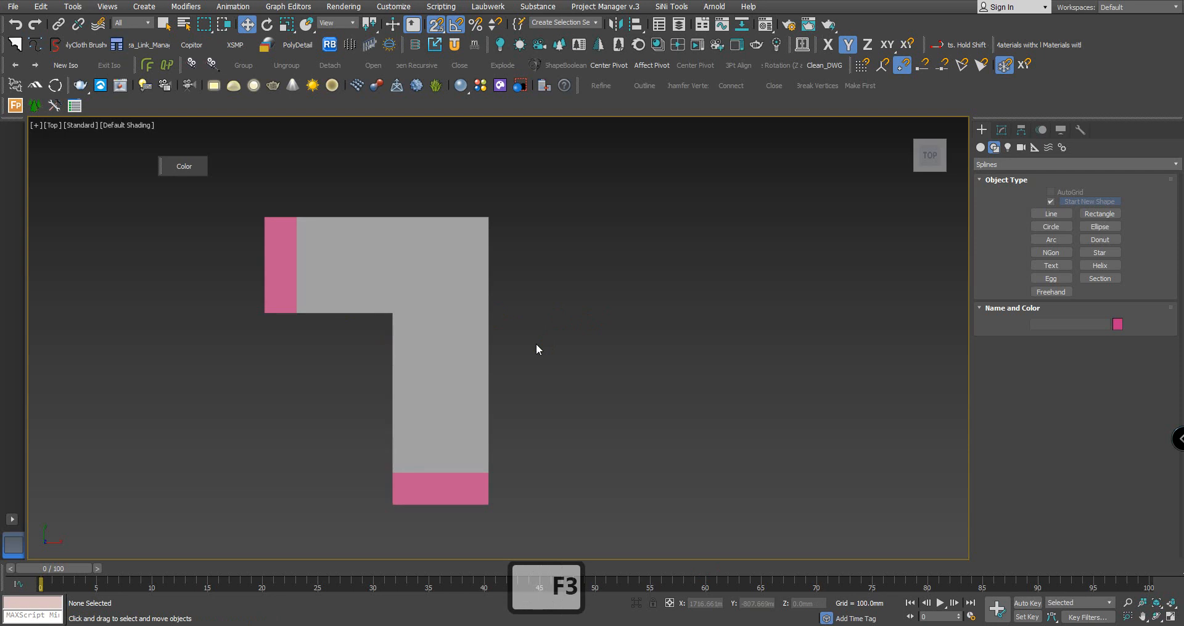
pyautogui.click(454, 298)
pyautogui.moveTo(442, 371)
pyautogui.mouseDown(button='middle')
pyautogui.moveTo(462, 358)
pyautogui.moveTo(428, 373)
pyautogui.mouseUp(button='middle')
pyautogui.scroll(-2, 428, 373)
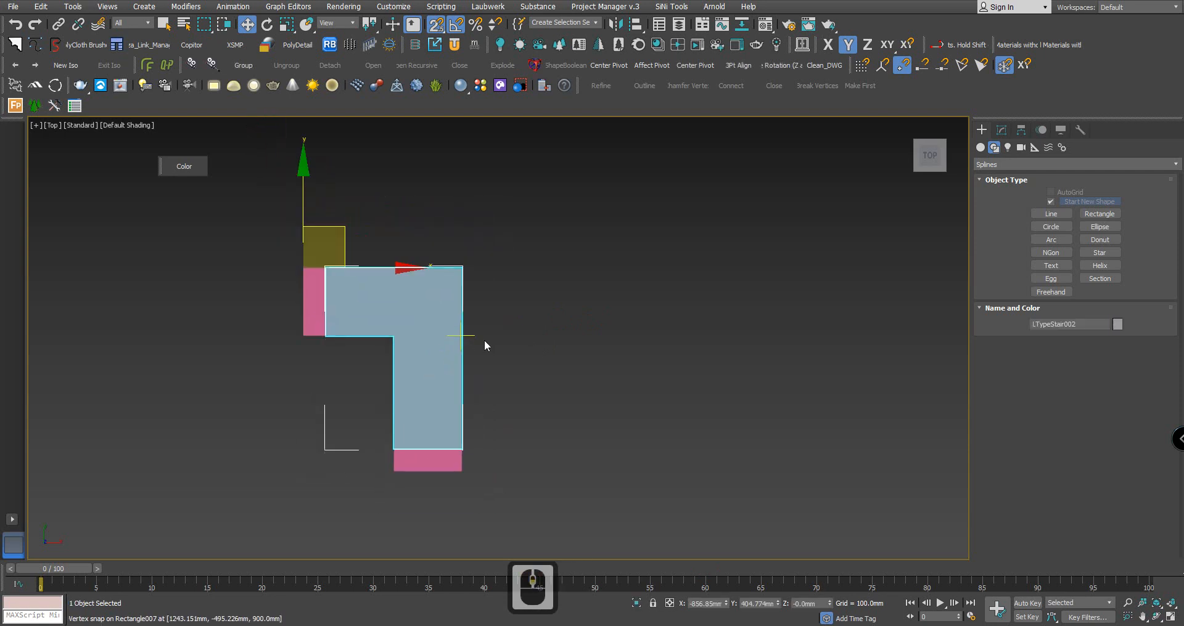
pyautogui.scroll(2, 459, 338)
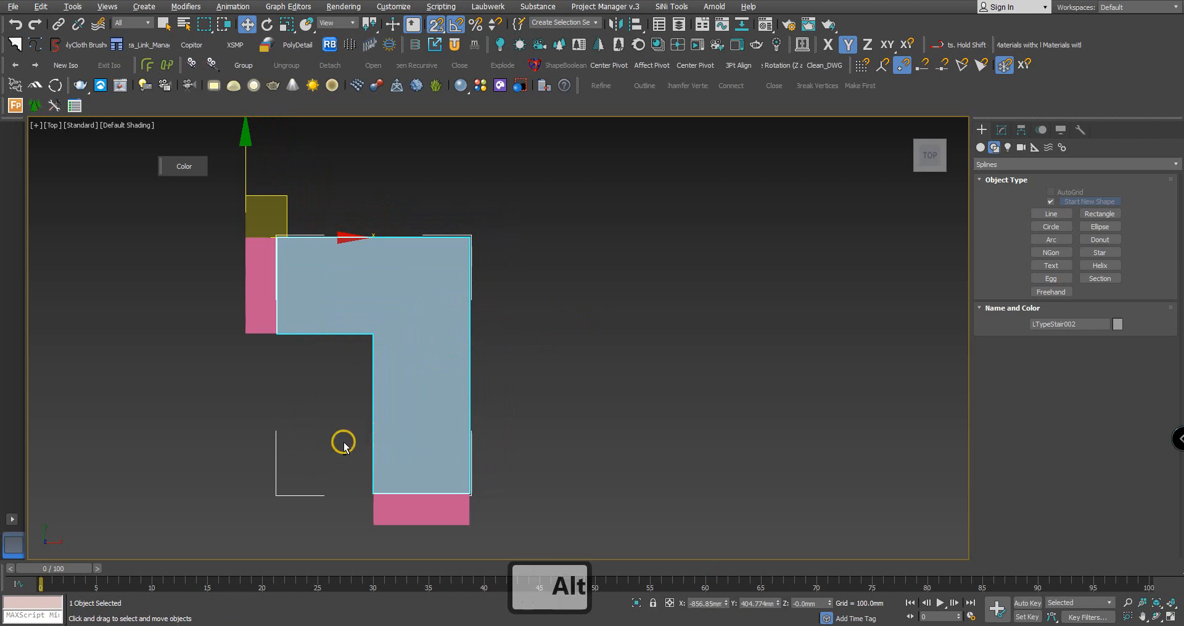
pyautogui.keyDown('alt'); pyautogui.moveTo(341, 441); pyautogui.dragTo(362, 431, button='middle'); pyautogui.keyUp('alt')
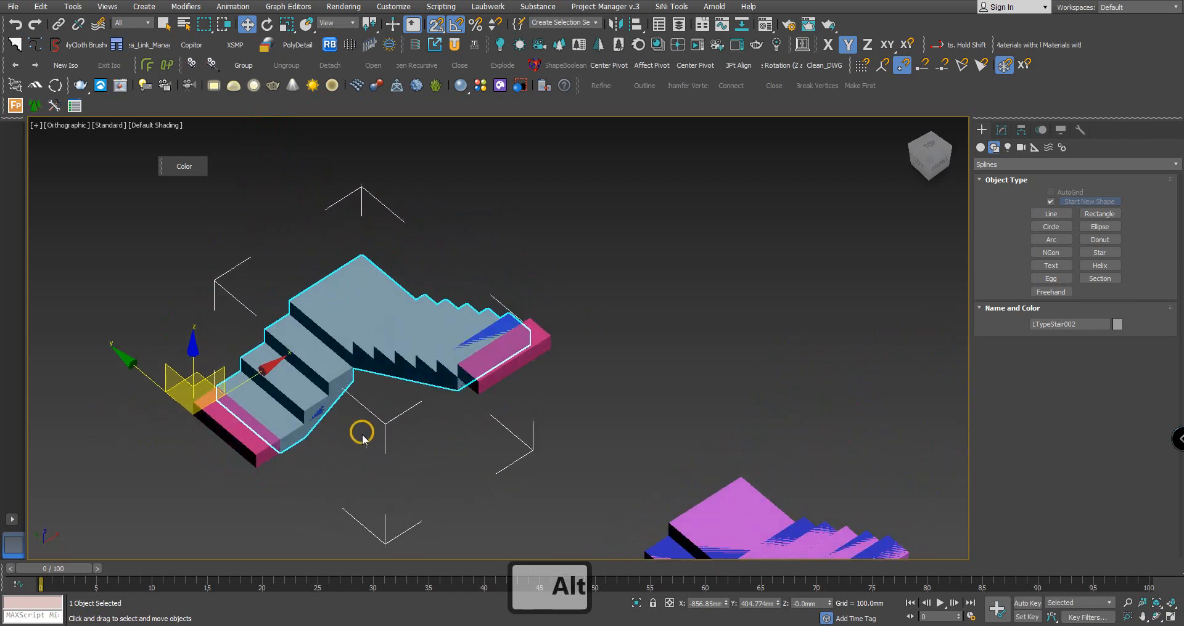
pyautogui.scroll(-3, 355, 468)
pyautogui.keyDown('alt'); pyautogui.moveTo(354, 468); pyautogui.dragTo(323, 486, button='middle'); pyautogui.keyUp('alt')
# Clone the complete L-shaped stair with all its step boxes as a single copy beside the original
pyautogui.click(439, 487)
pyautogui.moveTo(469, 480); pyautogui.dragTo(148, 316)
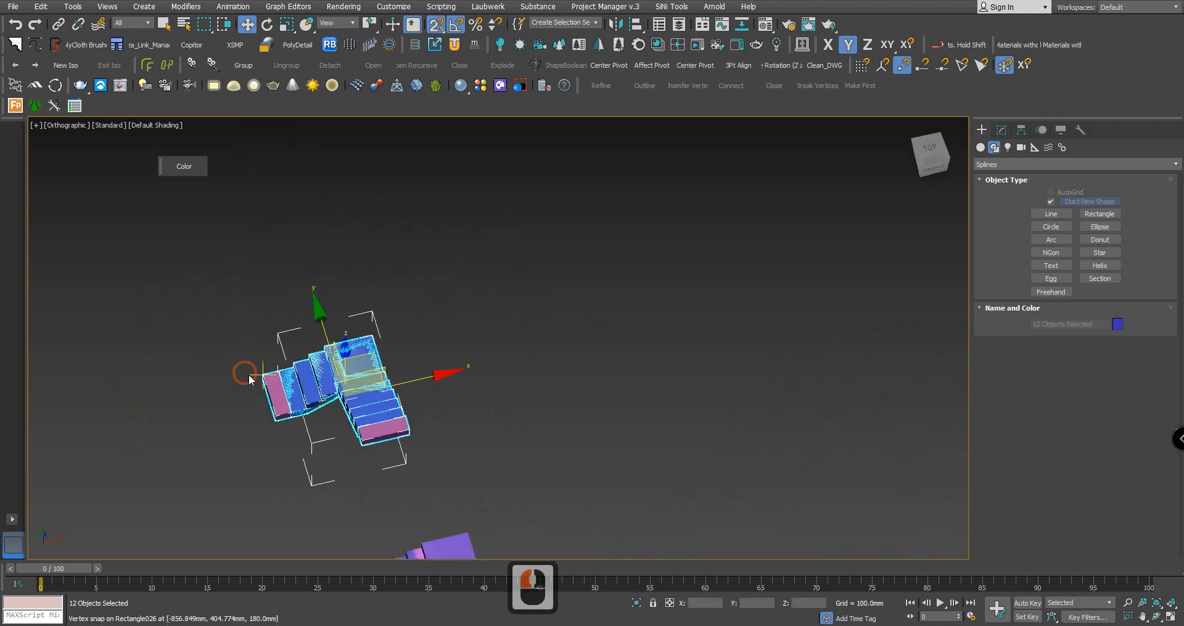
pyautogui.moveTo(317, 370)
pyautogui.keyDown('shift'); pyautogui.mouseDown()
pyautogui.moveTo(542, 336)
pyautogui.moveTo(595, 339)
pyautogui.mouseUp(); pyautogui.keyUp('shift')
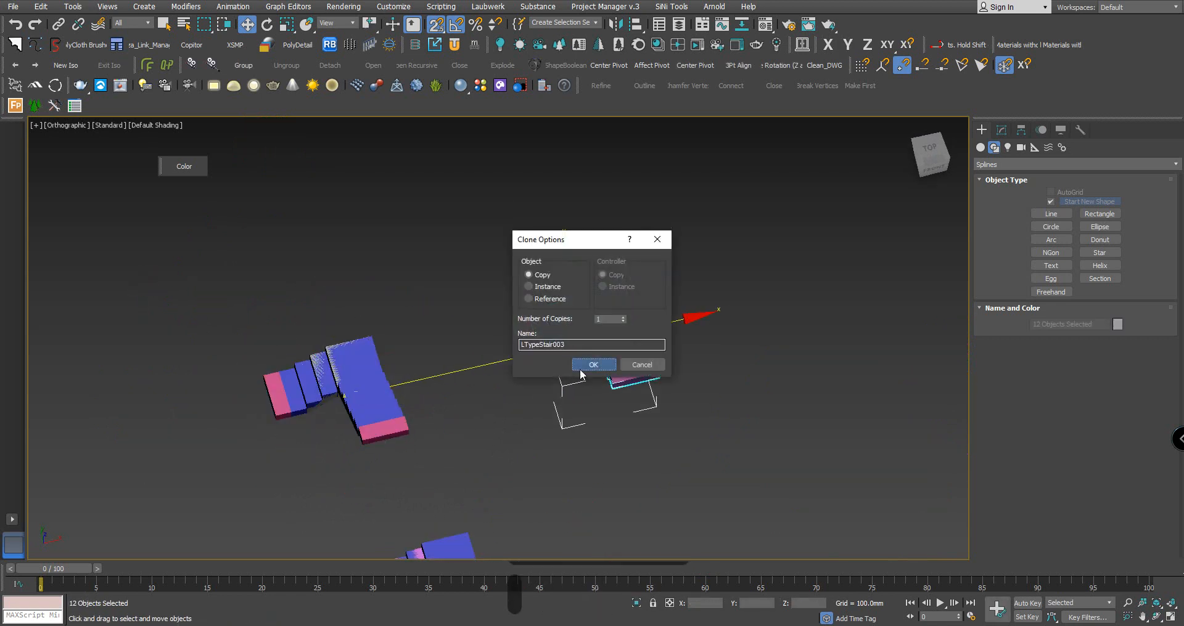
pyautogui.click(584, 368)
pyautogui.click(544, 444)
# Delete the grey L-type stair object from the cloned assembly, keeping its separate step and landing boxes
pyautogui.scroll(2, 593, 376)
pyautogui.click(617, 262)
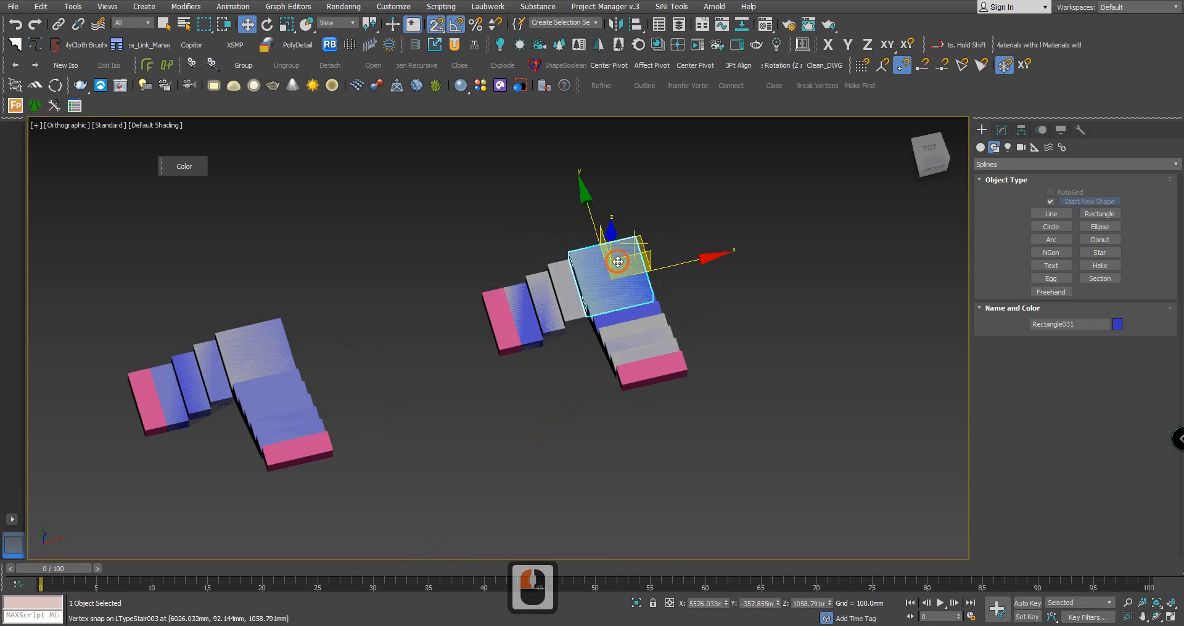
pyautogui.scroll(2, 597, 279)
pyautogui.press('Delete')
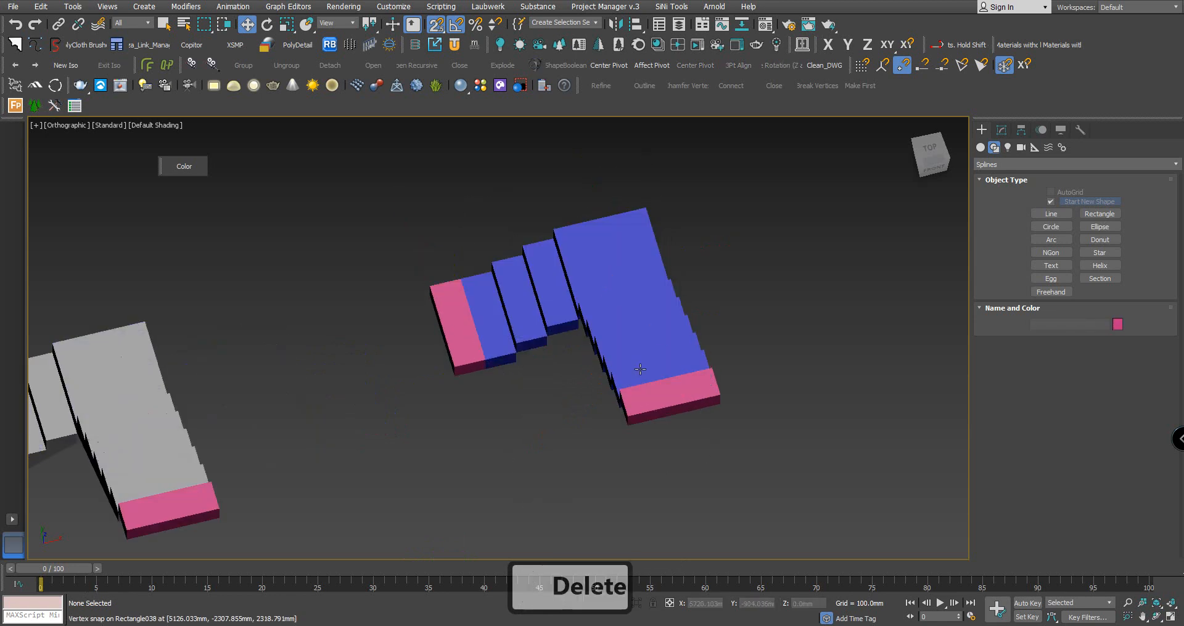
# In the top wireframe view, move the six-step flight below the cloned stair's landing away to free space
pyautogui.keyDown('alt'); pyautogui.moveTo(560, 397); pyautogui.dragTo(534, 394, button='middle'); pyautogui.keyUp('alt')
pyautogui.press('t')
pyautogui.press('z')
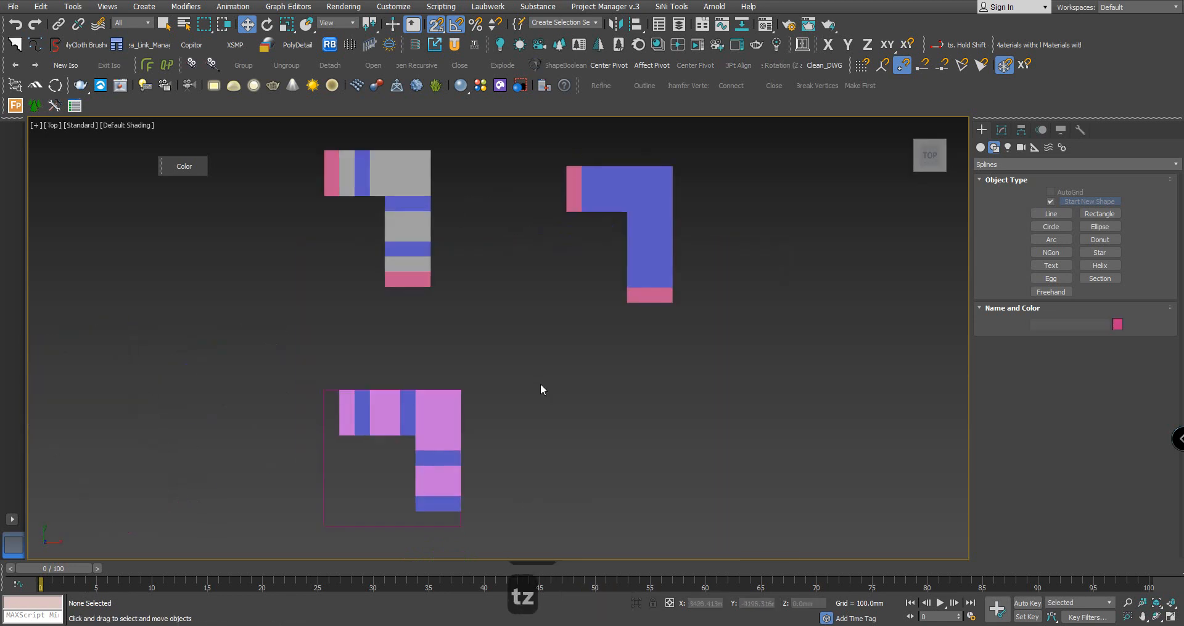
pyautogui.scroll(-2, 576, 293)
pyautogui.moveTo(575, 293); pyautogui.dragTo(533, 343, button='middle')
pyautogui.press('F3')
pyautogui.scroll(2, 532, 343)
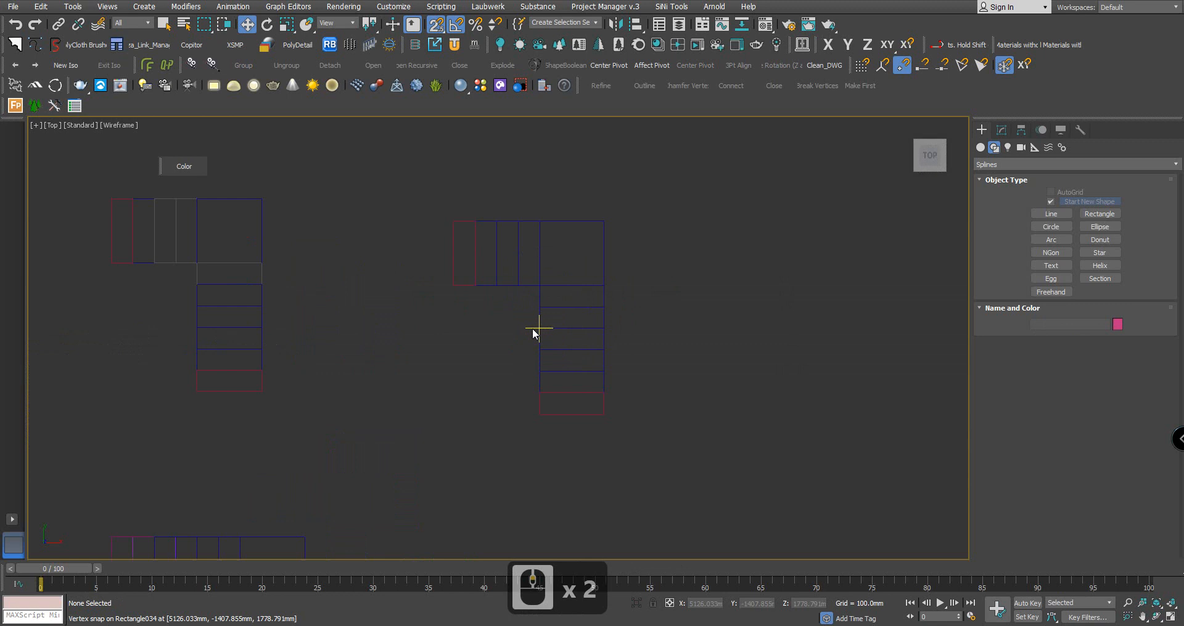
pyautogui.moveTo(680, 451); pyautogui.dragTo(551, 333)
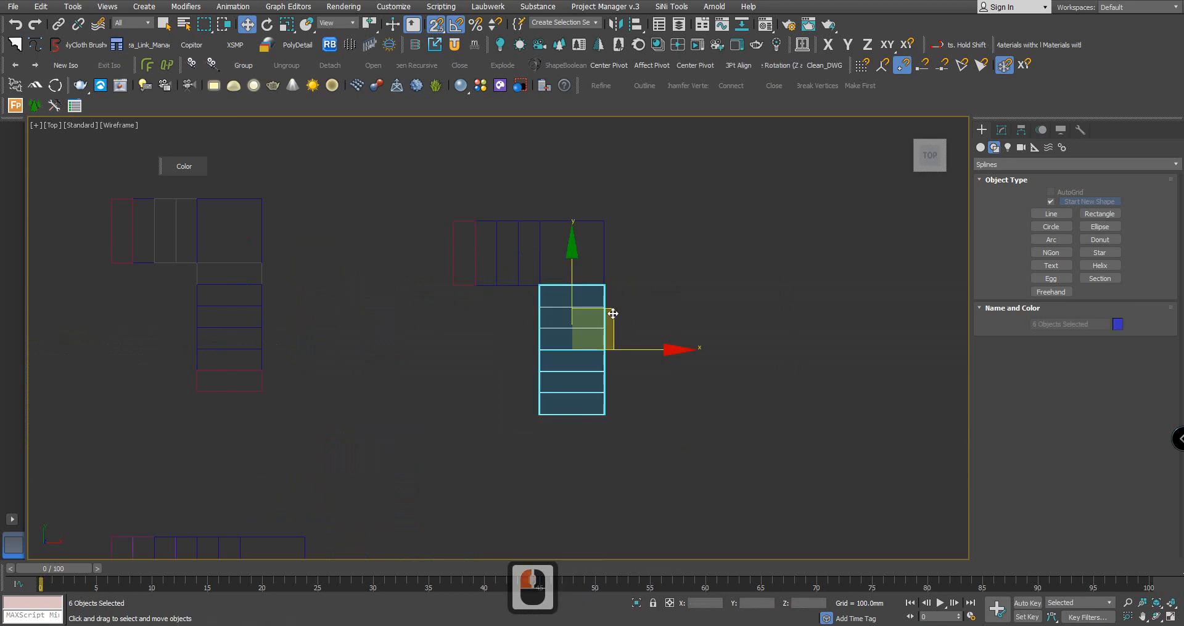
pyautogui.moveTo(613, 311); pyautogui.dragTo(763, 261)
pyautogui.moveTo(616, 333); pyautogui.dragTo(585, 338, button='middle')
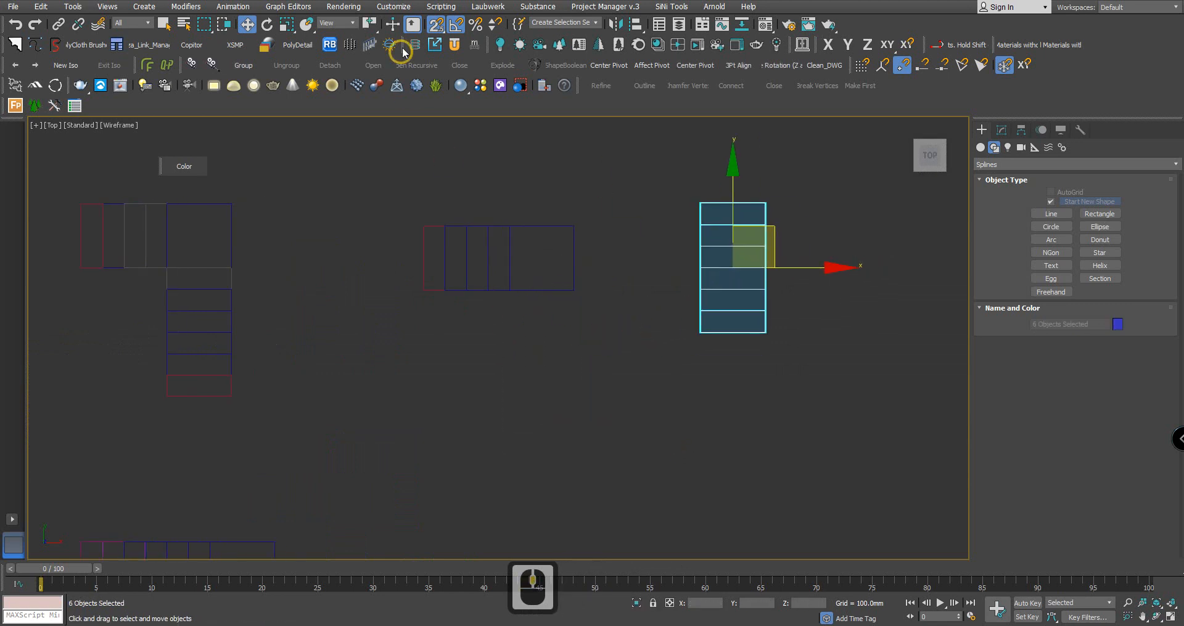
# Rotate the detached flight 90 degrees counterclockwise and snap its corner to the landing, in line with the other flight
pyautogui.click(267, 24)
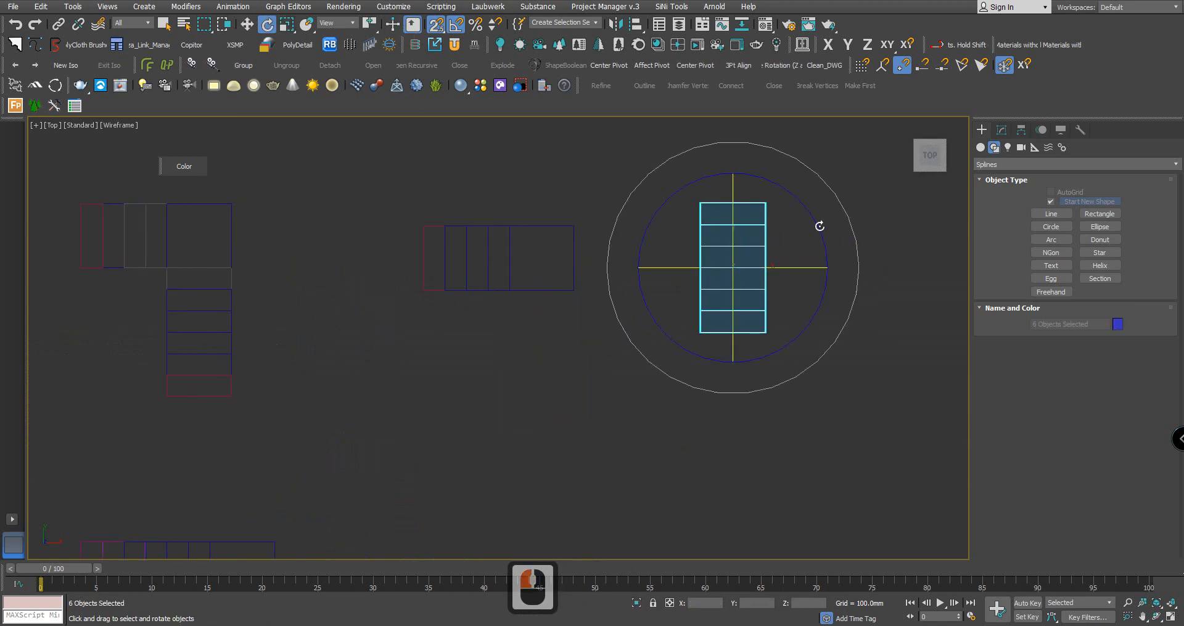
pyautogui.moveTo(816, 222); pyautogui.dragTo(811, 214)
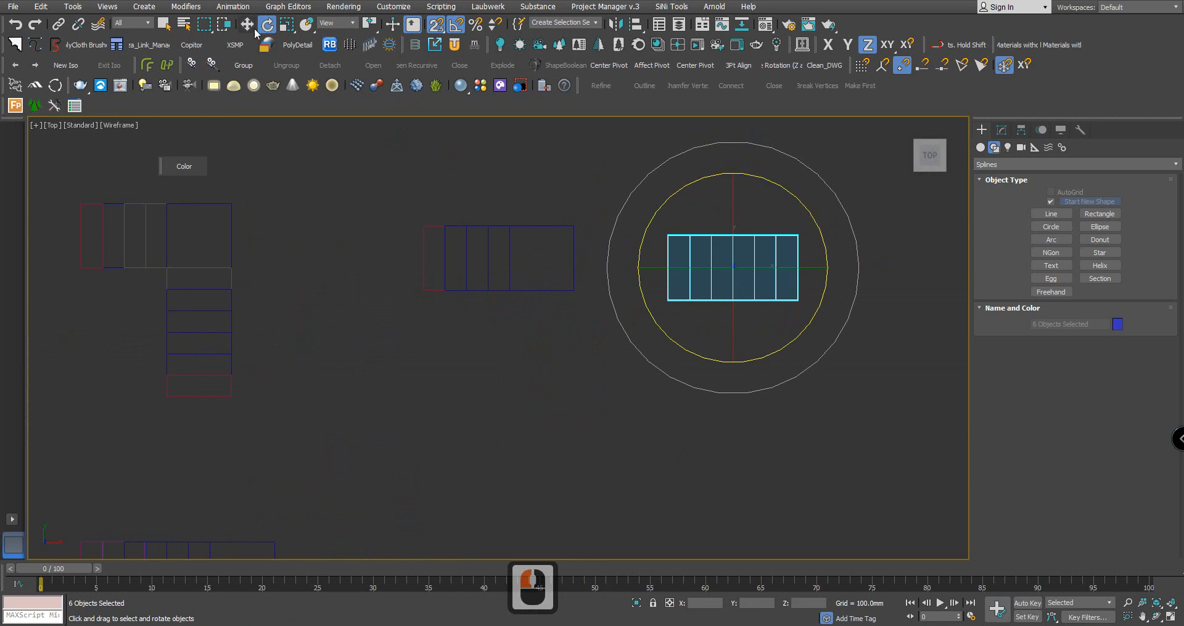
pyautogui.click(248, 25)
pyautogui.scroll(3, 664, 335)
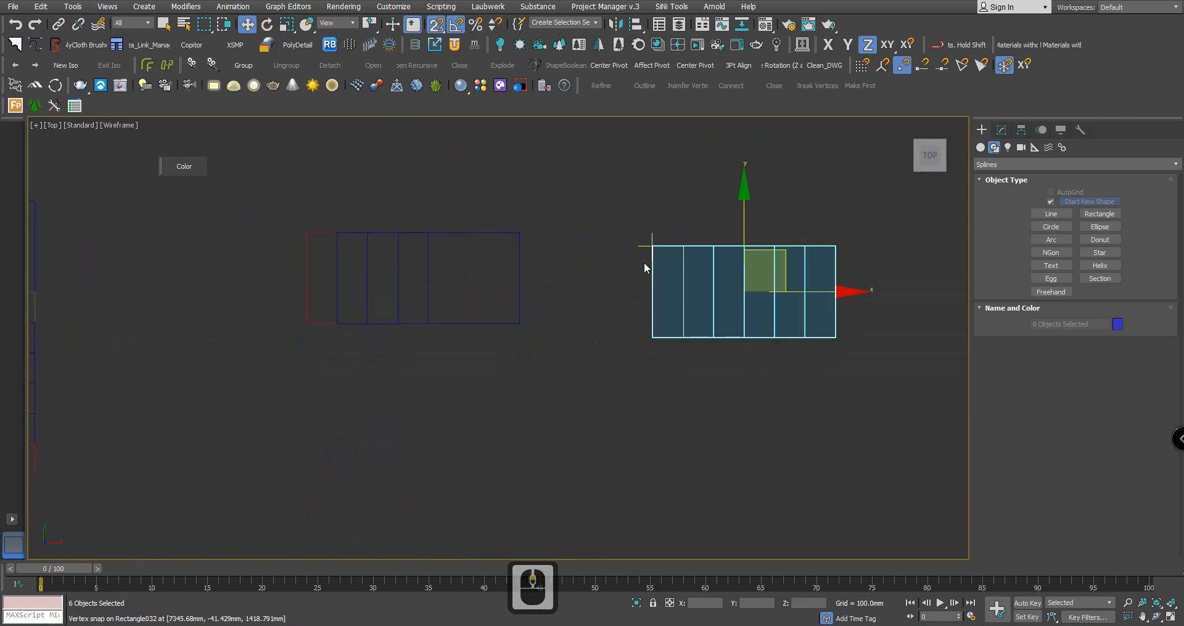
pyautogui.moveTo(654, 246); pyautogui.dragTo(534, 231)
pyautogui.scroll(-2, 756, 404)
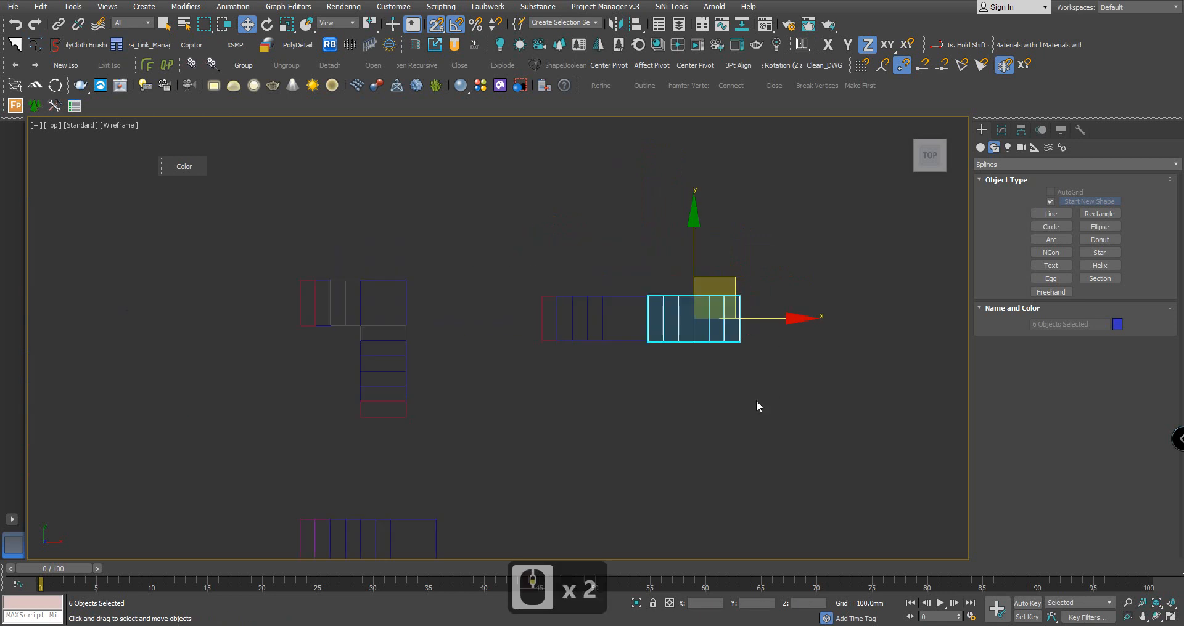
pyautogui.click(787, 449)
# Display the top view in default shading with edged faces
pyautogui.moveTo(684, 416); pyautogui.dragTo(642, 408, button='middle')
pyautogui.scroll(2, 560, 382)
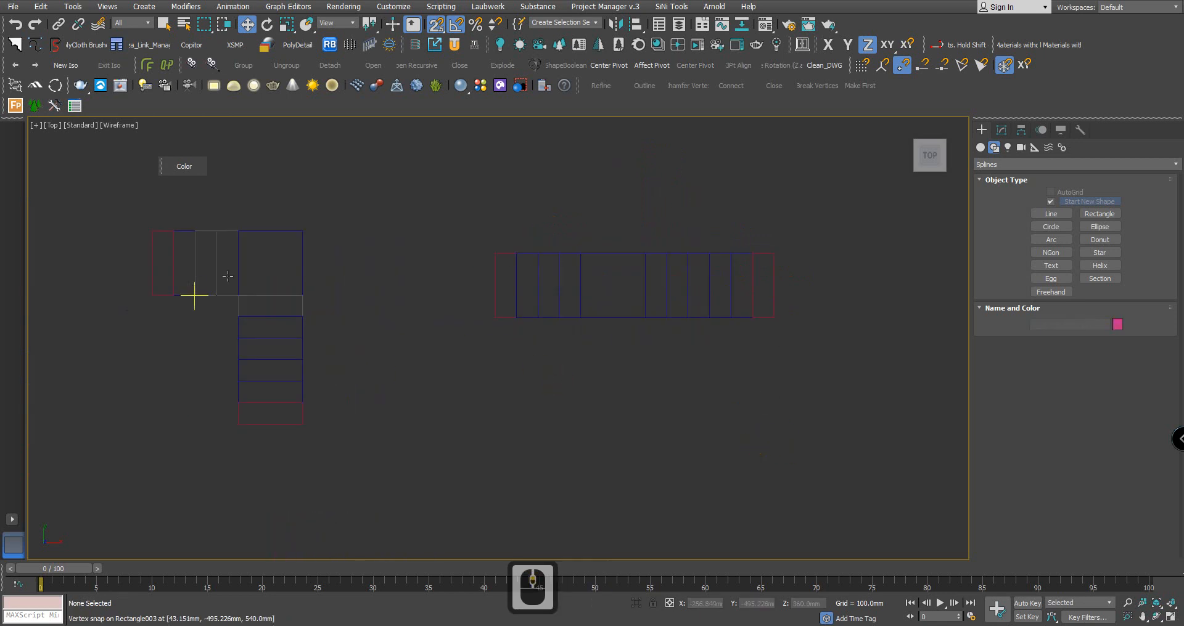
pyautogui.moveTo(706, 386); pyautogui.dragTo(662, 389, button='middle')
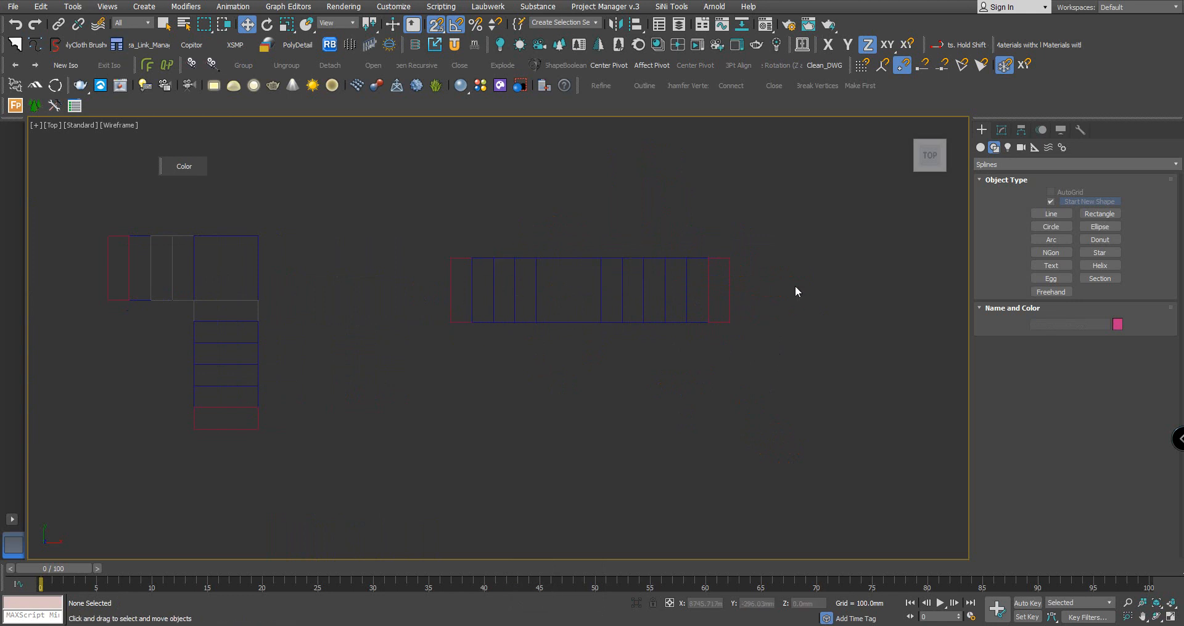
pyautogui.moveTo(354, 327); pyautogui.dragTo(400, 327, button='middle')
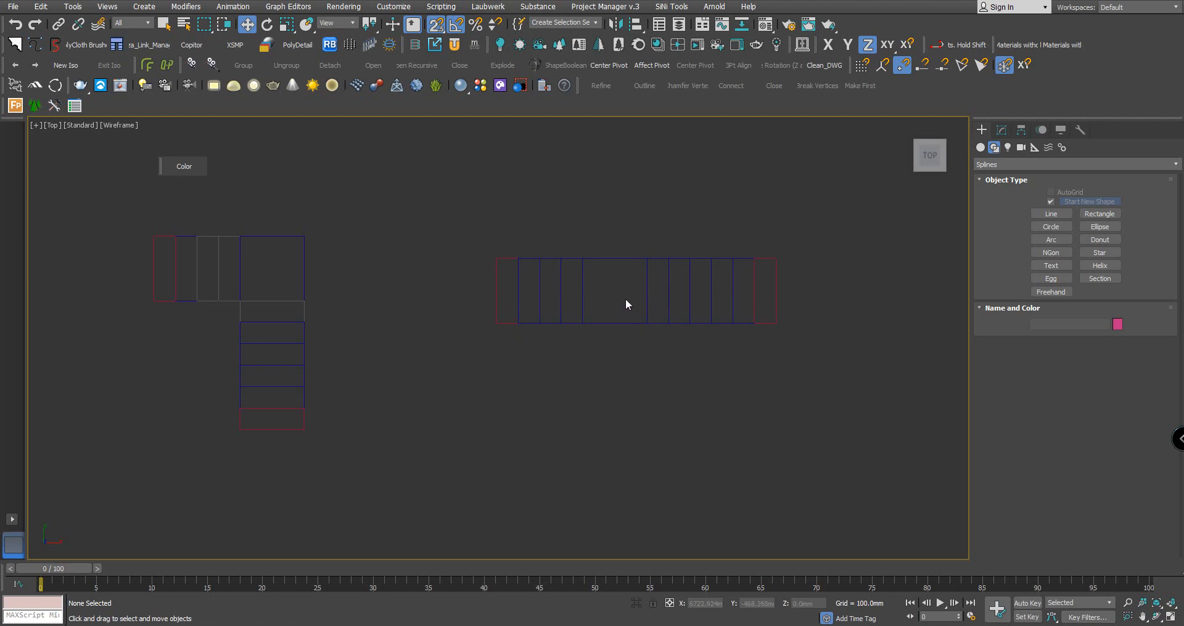
pyautogui.press('F3')
pyautogui.moveTo(502, 401); pyautogui.dragTo(526, 398, button='middle')
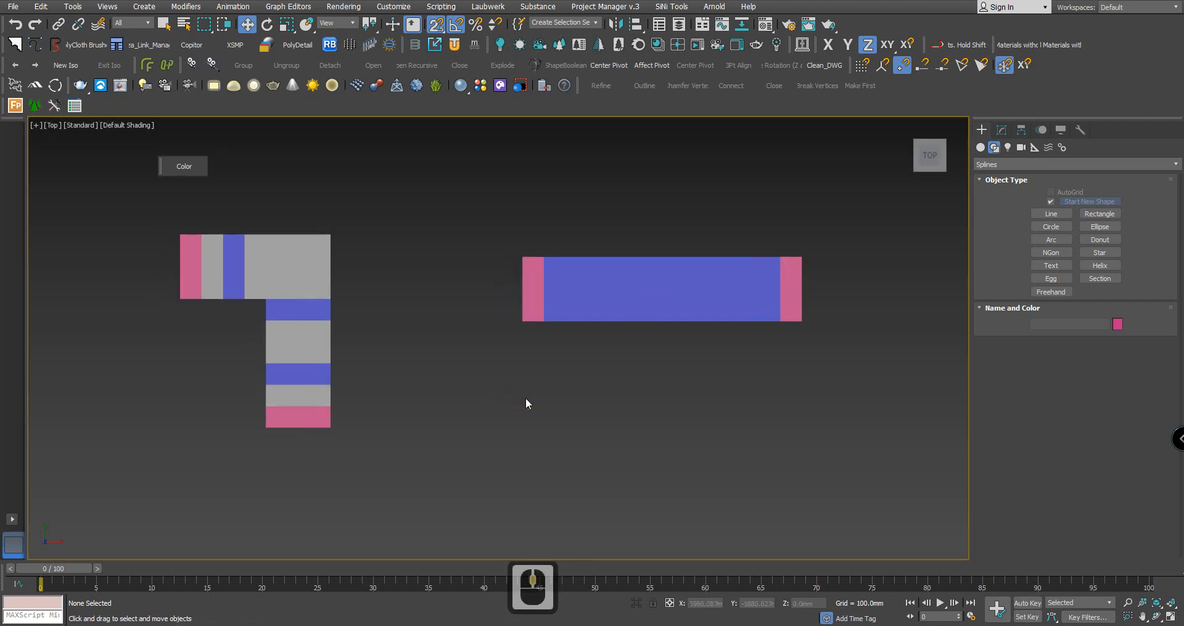
pyautogui.press('F3')
pyautogui.press('F3')
pyautogui.press('F4')
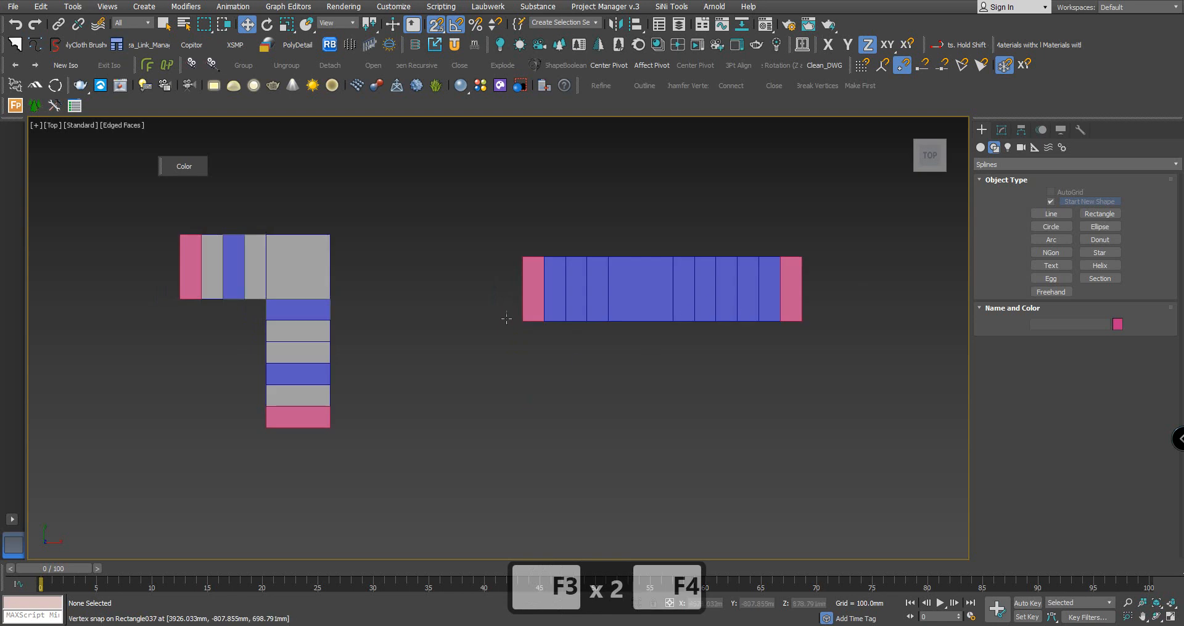
# Clone the original grey L-type stair as one copy on the far side of the straight box stair
pyautogui.scroll(3, 364, 333)
pyautogui.click(281, 257)
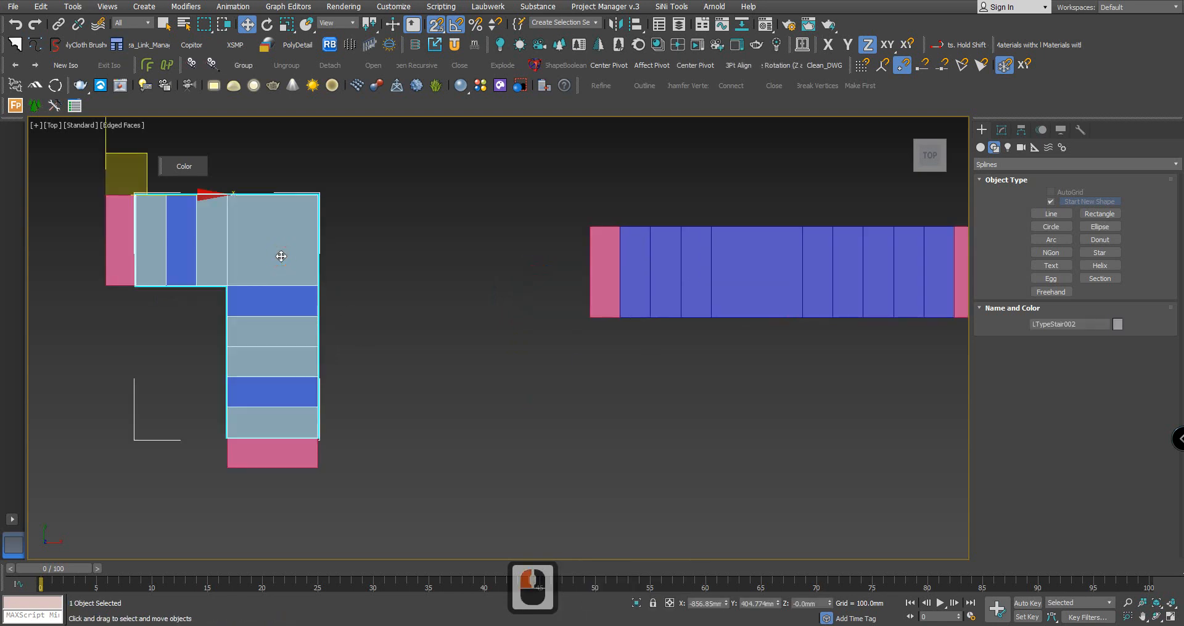
pyautogui.scroll(-2, 391, 333)
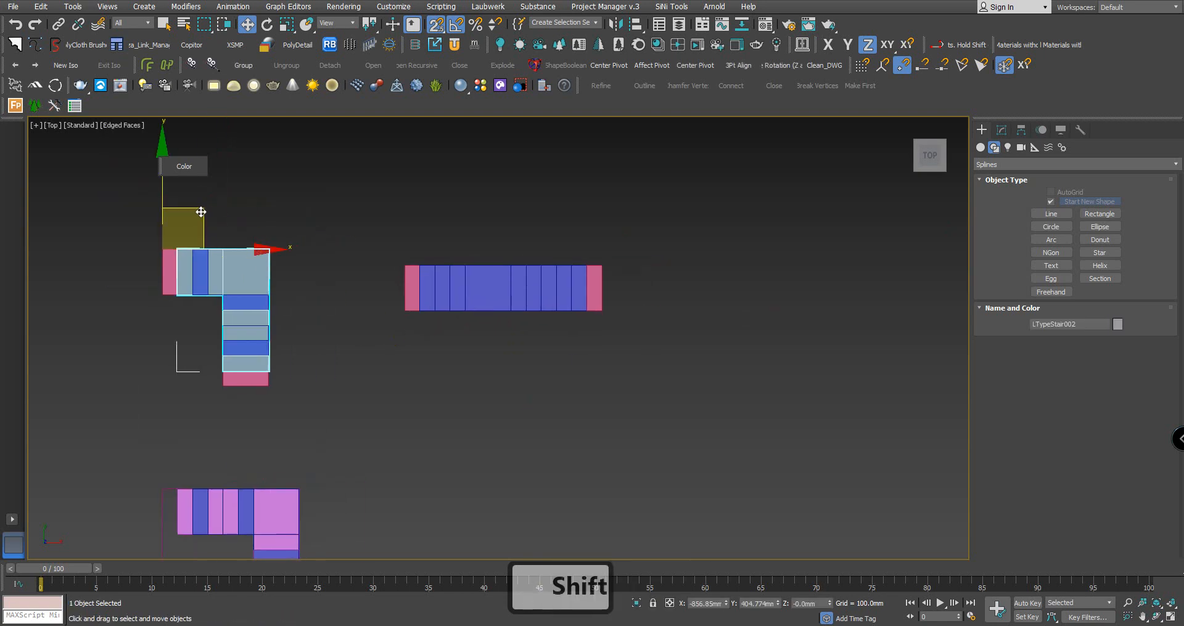
pyautogui.moveTo(201, 212)
pyautogui.keyDown('shift'); pyautogui.mouseDown()
pyautogui.moveTo(644, 318)
pyautogui.moveTo(727, 235)
pyautogui.mouseUp(); pyautogui.keyUp('shift')
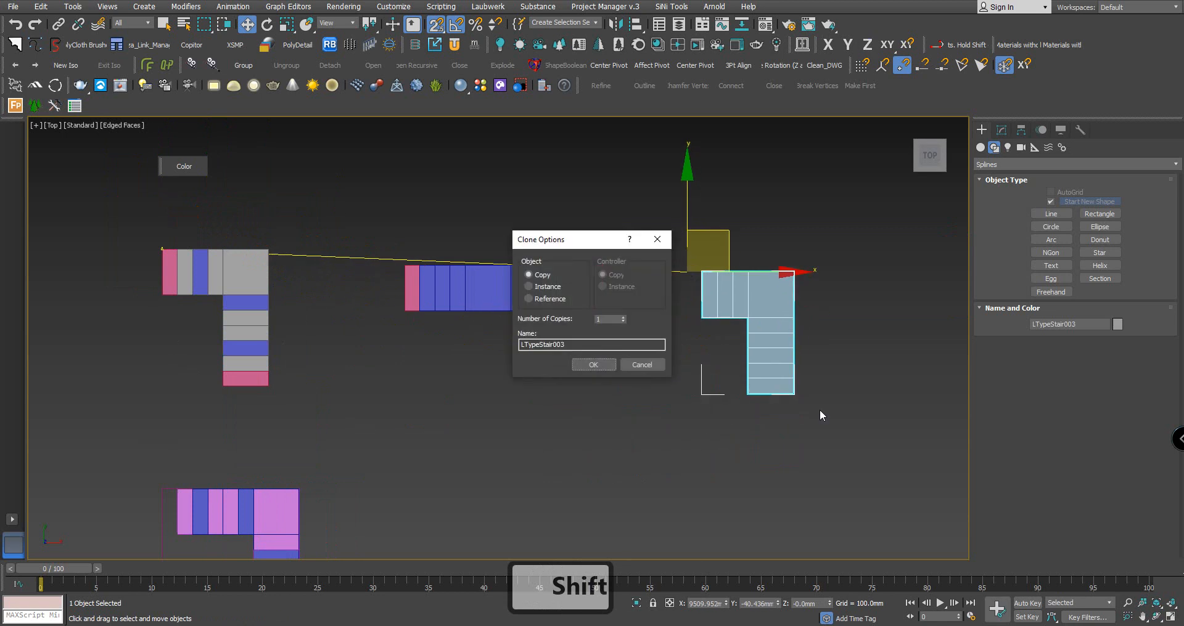
pyautogui.click(593, 364)
# Set the layout angle of the cloned L-type stair to 0
pyautogui.moveTo(715, 402)
pyautogui.mouseDown(button='middle')
pyautogui.moveTo(624, 415)
pyautogui.moveTo(593, 389)
pyautogui.mouseUp(button='middle')
pyautogui.scroll(2, 595, 393)
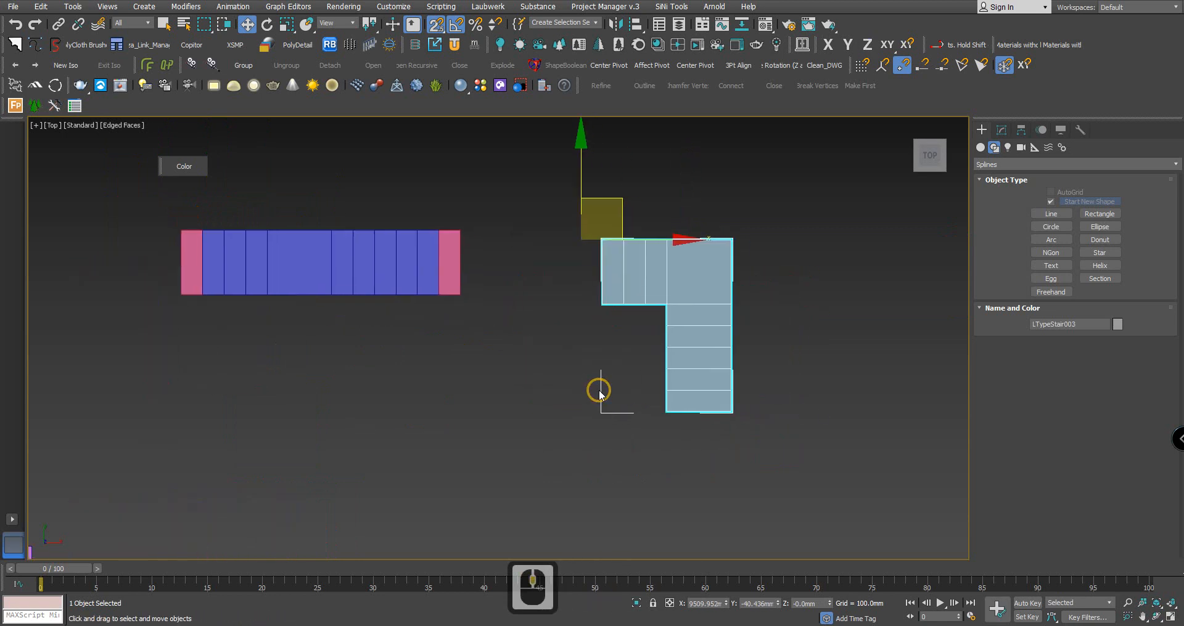
pyautogui.click(1001, 130)
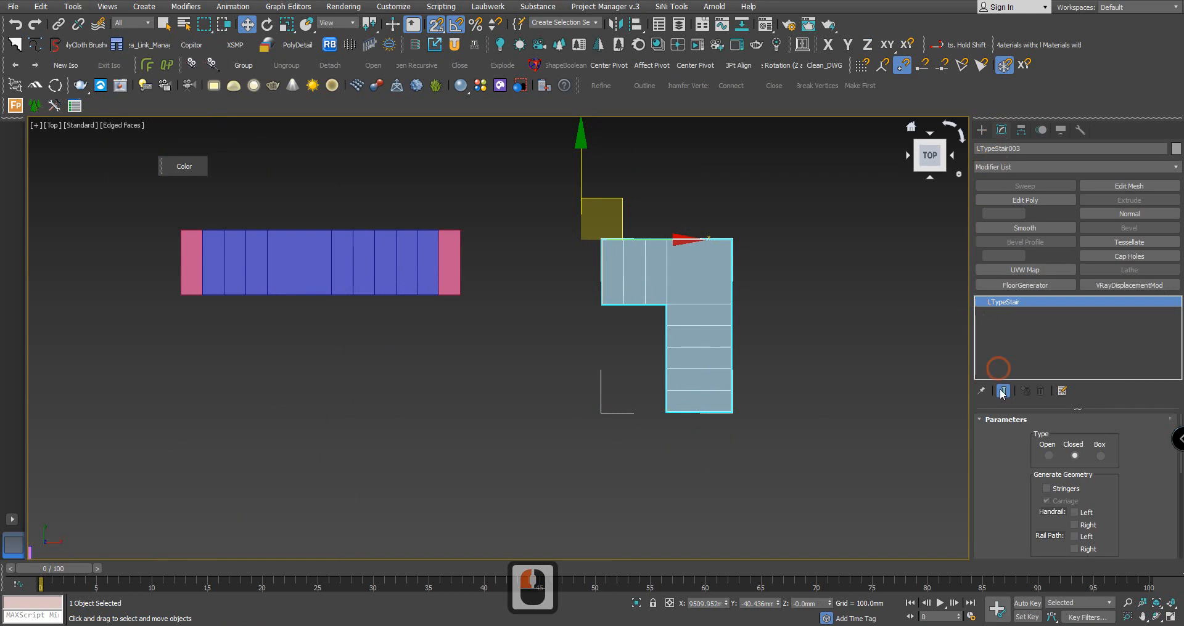
pyautogui.moveTo(989, 502); pyautogui.dragTo(990, 387)
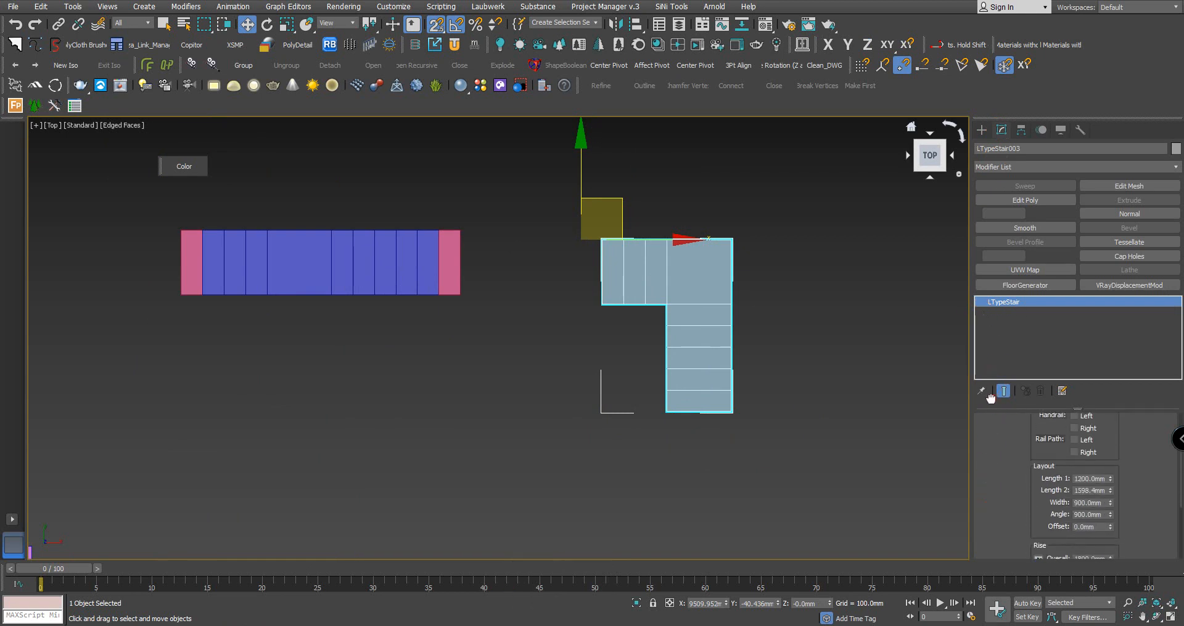
pyautogui.doubleClick(1103, 516)
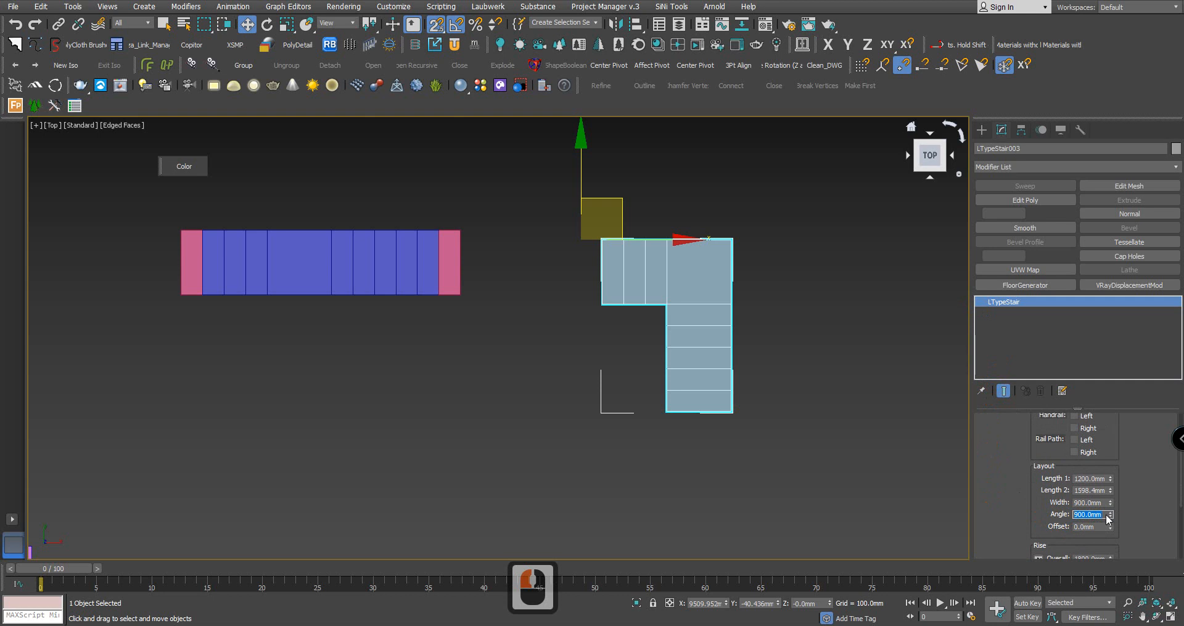
pyautogui.write('0')
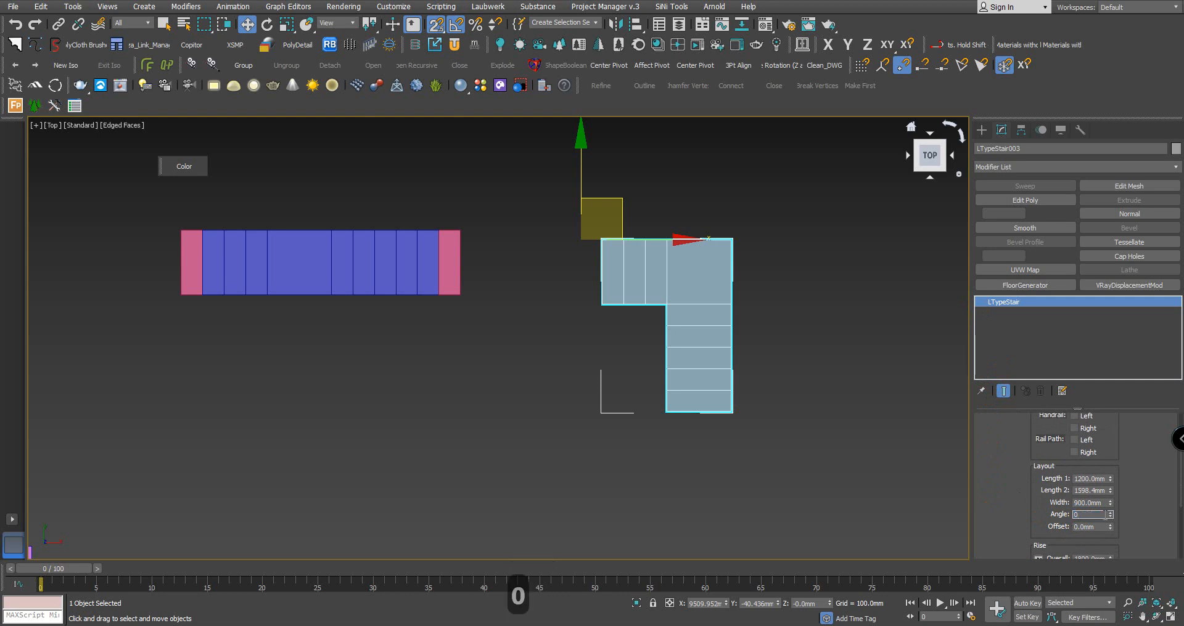
pyautogui.press('Return')
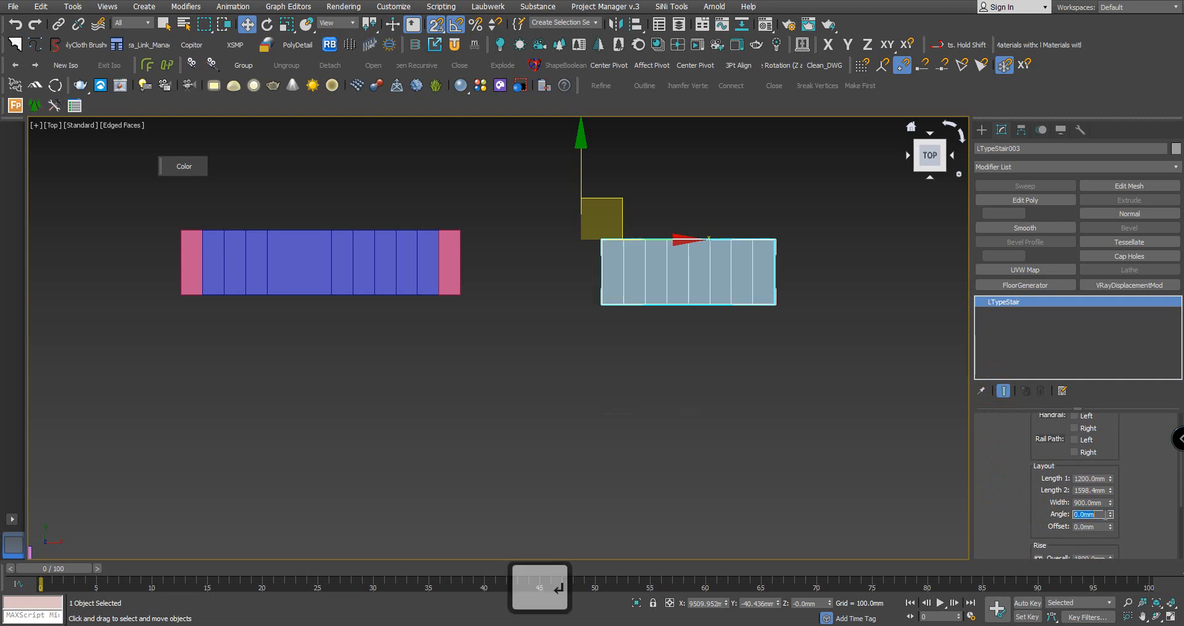
pyautogui.moveTo(927, 475); pyautogui.dragTo(871, 469, button='middle')
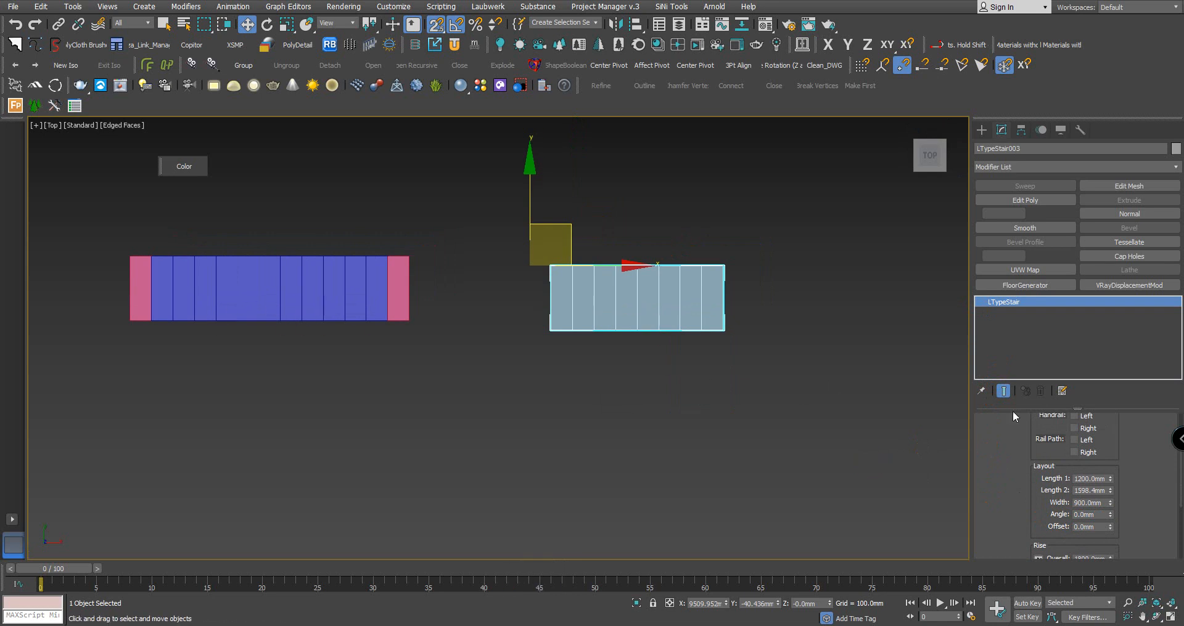
# Try increasing the cloned stair's landing offset, testing values of 900 mm and 1200 mm
pyautogui.moveTo(1111, 531); pyautogui.dragTo(1106, 599)
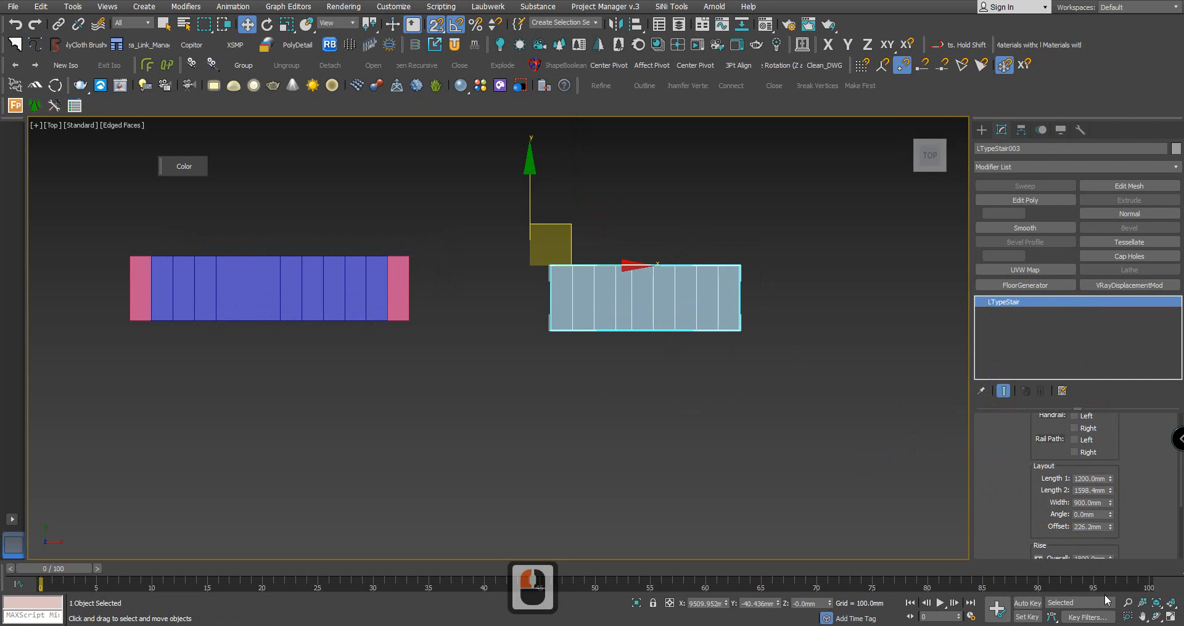
pyautogui.doubleClick(1091, 527)
pyautogui.write('900')
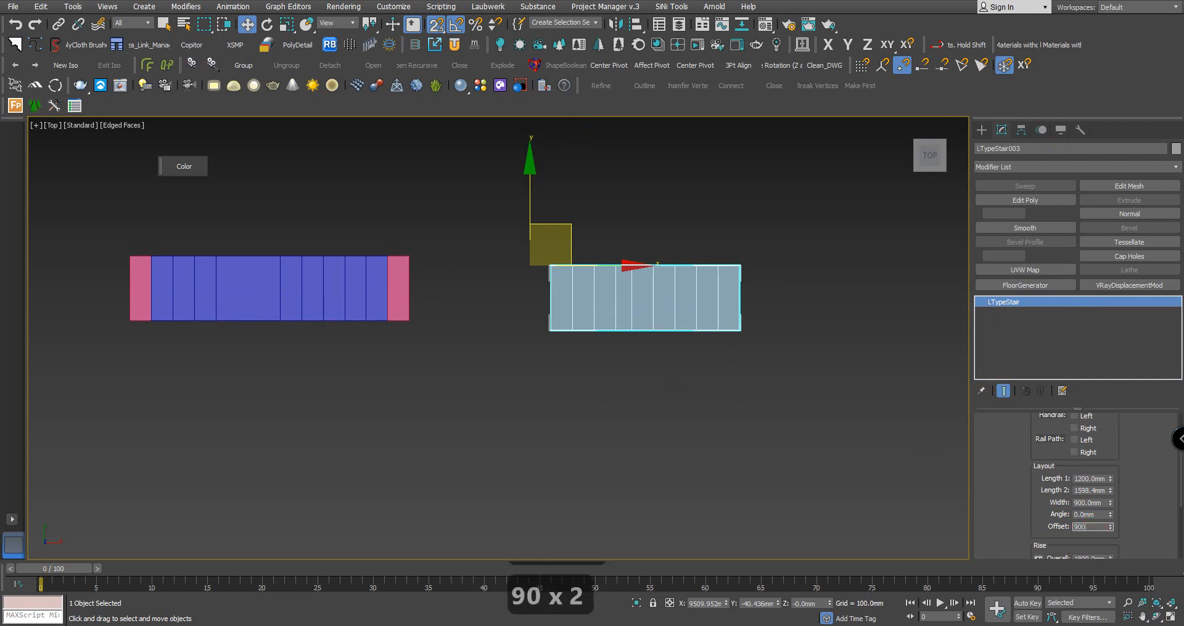
pyautogui.press('Return')
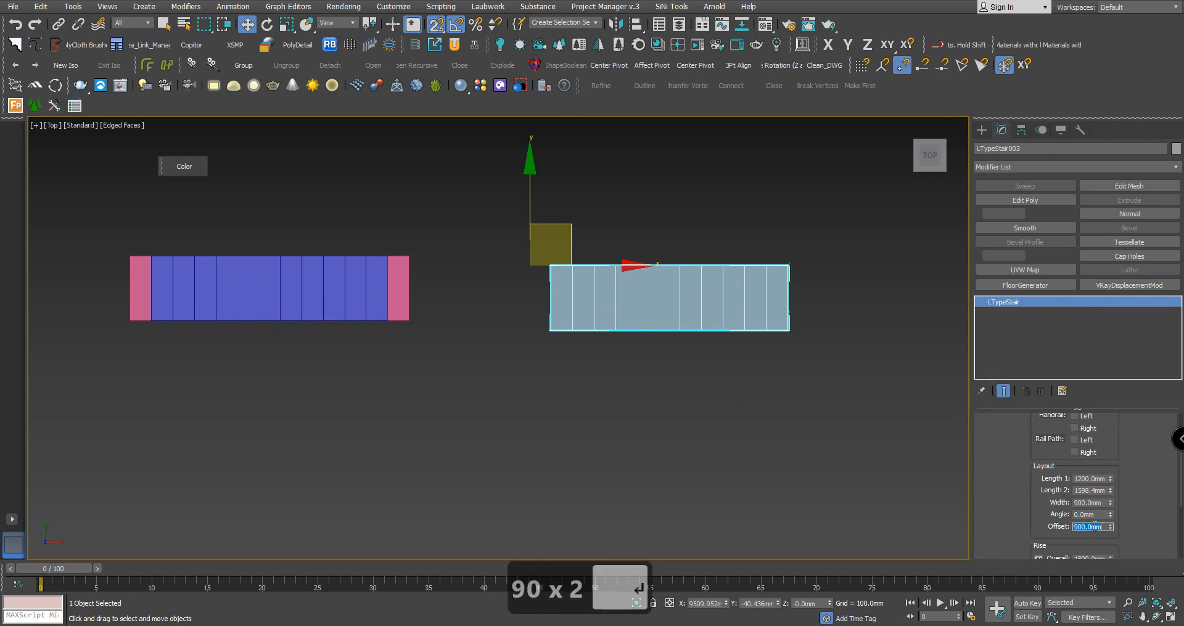
pyautogui.write('1200')
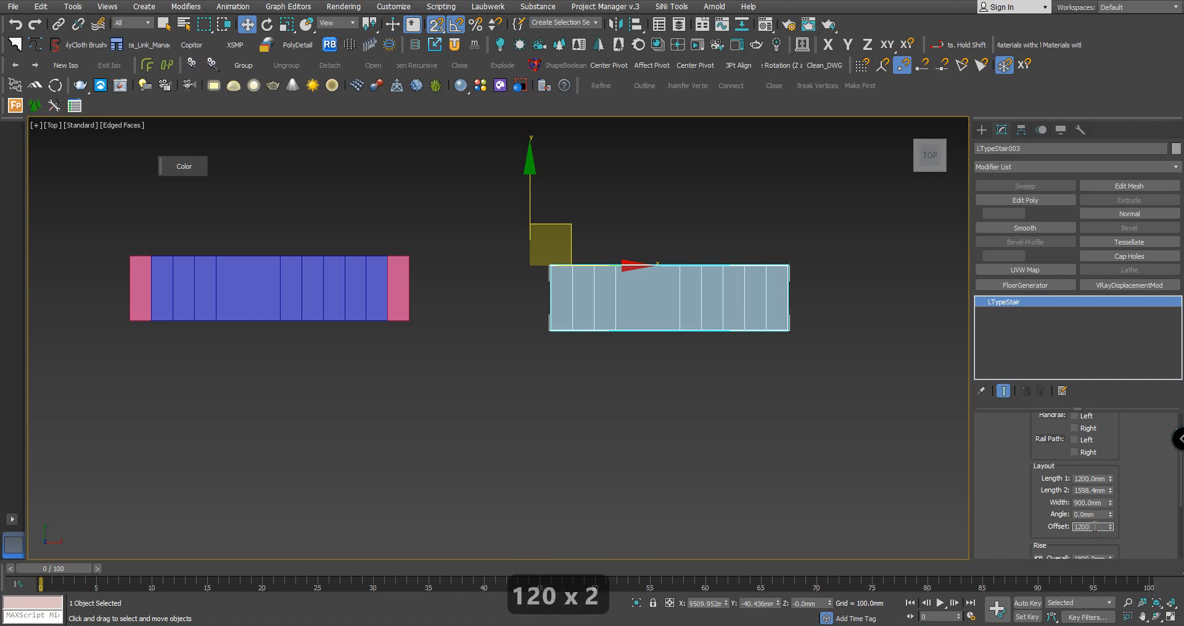
pyautogui.press('Return')
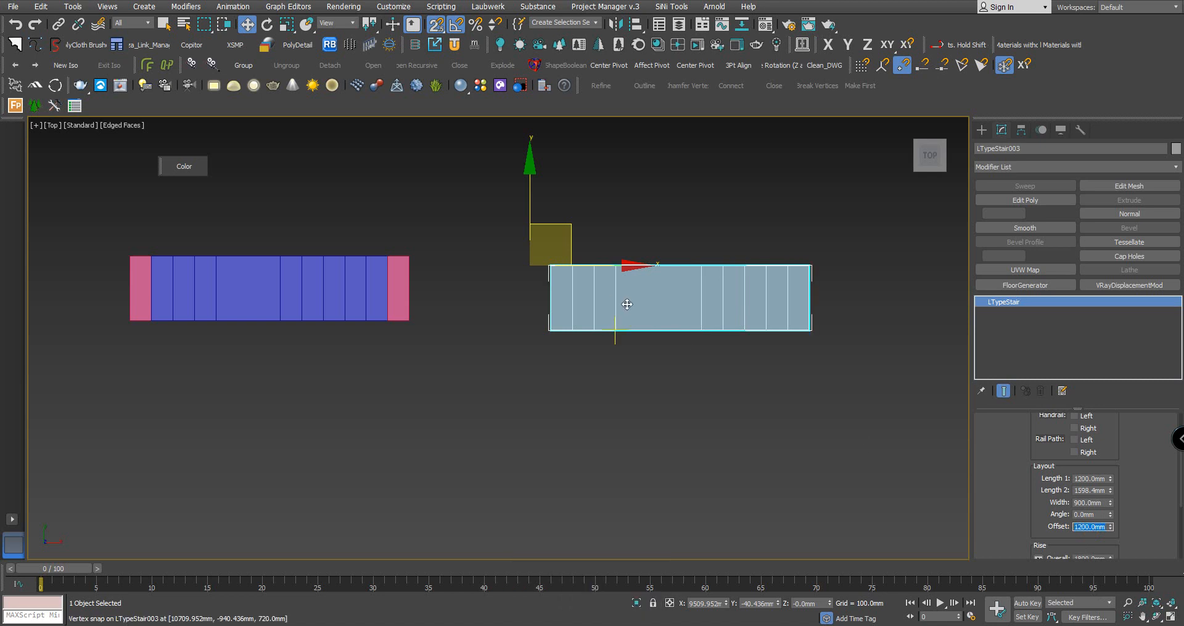
# Set the layout offset of the cloned L-type stair to 900 mm
pyautogui.moveTo(1017, 530); pyautogui.dragTo(1018, 512)
pyautogui.click(1020, 512)
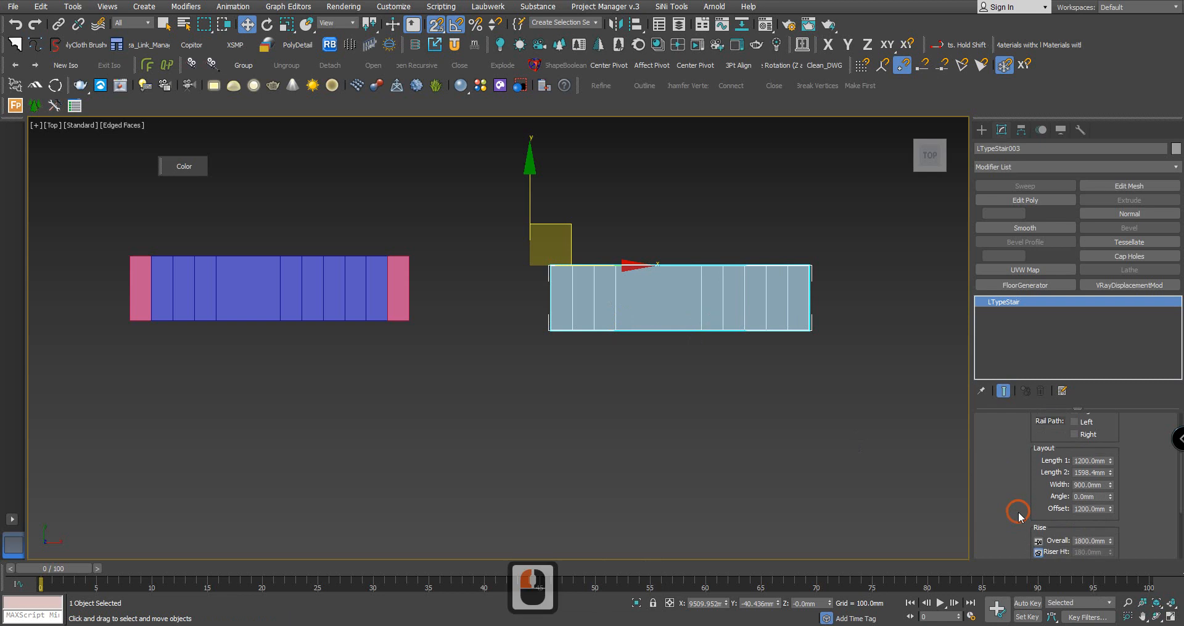
pyautogui.doubleClick(1103, 496)
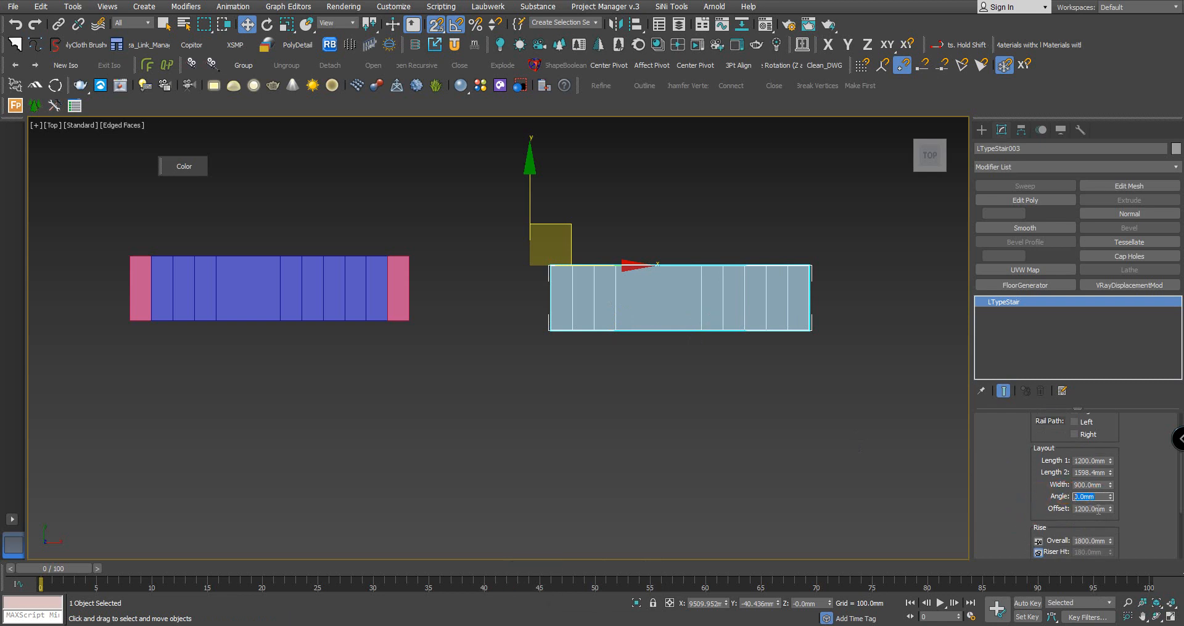
pyautogui.doubleClick(1098, 509)
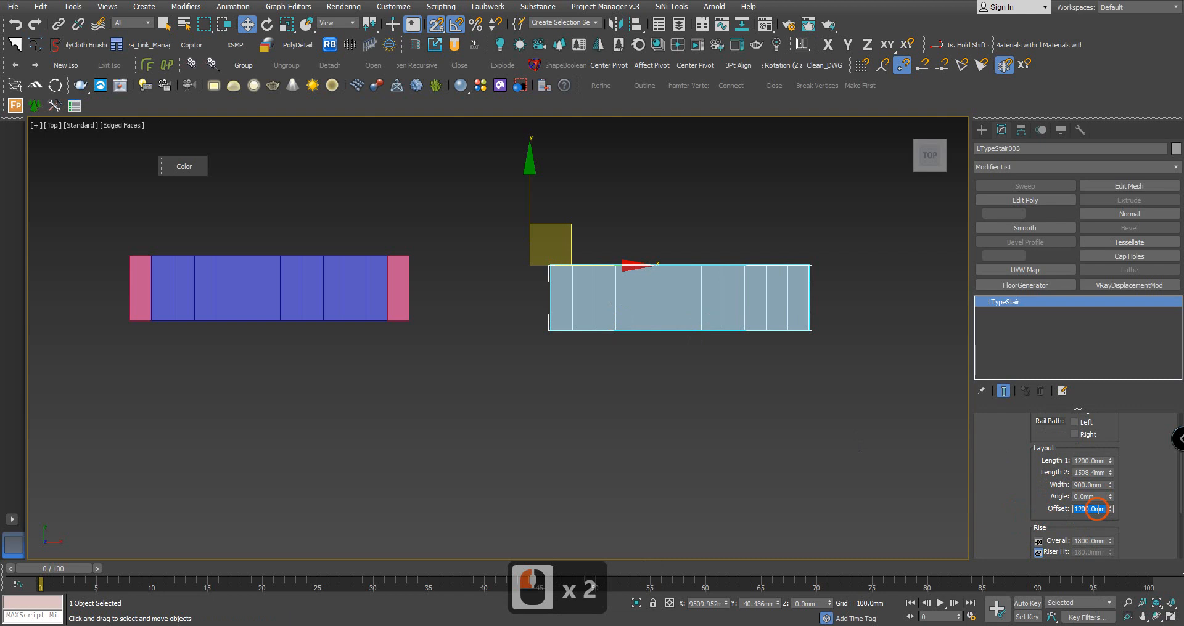
pyautogui.write('900')
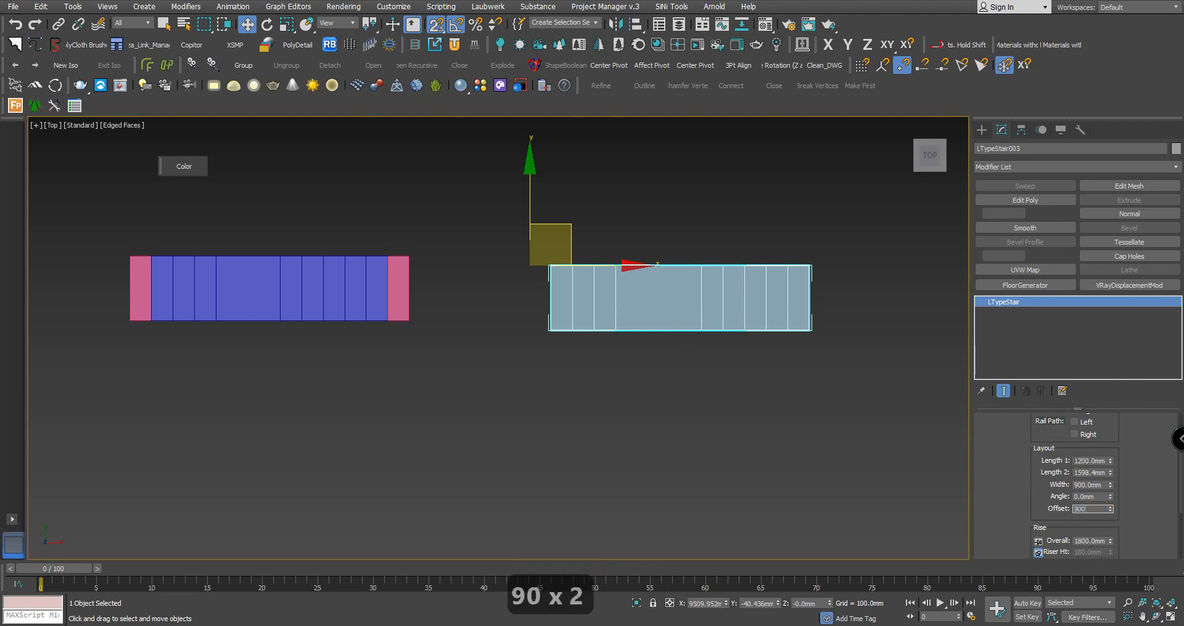
pyautogui.press('Return')
# Switch snapping to 3D and move the cloned L-type stair closer to the blue and pink box stair
pyautogui.keyDown('alt'); pyautogui.moveTo(450, 362); pyautogui.dragTo(587, 410, button='middle'); pyautogui.keyUp('alt')
pyautogui.scroll(3, 484, 431)
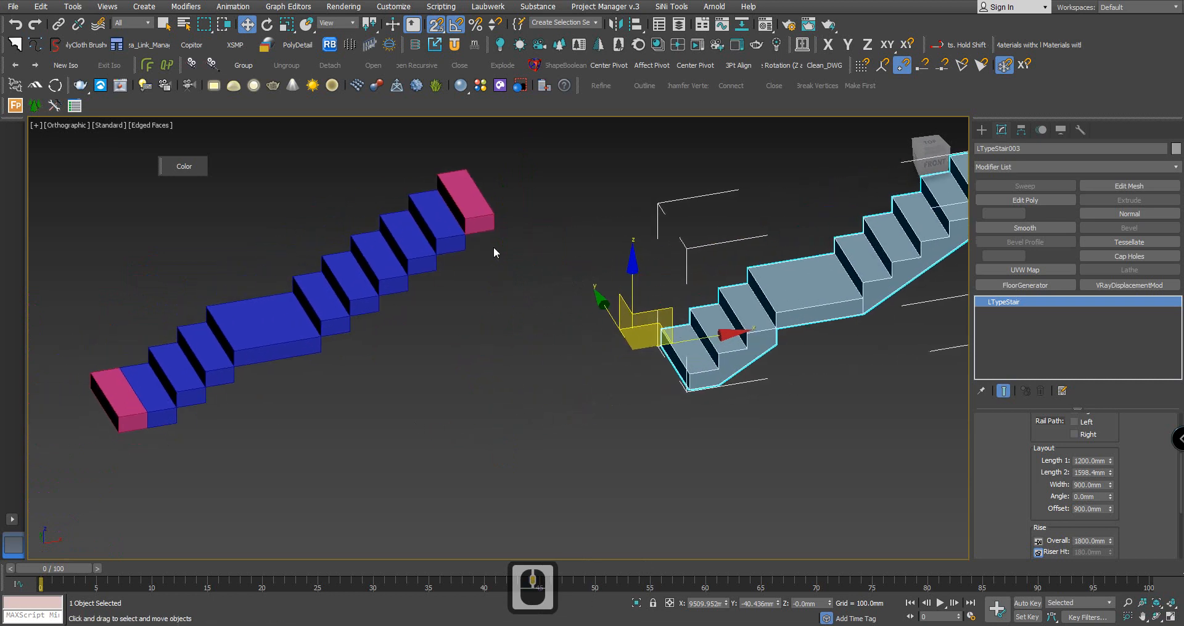
pyautogui.moveTo(748, 275); pyautogui.dragTo(676, 297, button='middle')
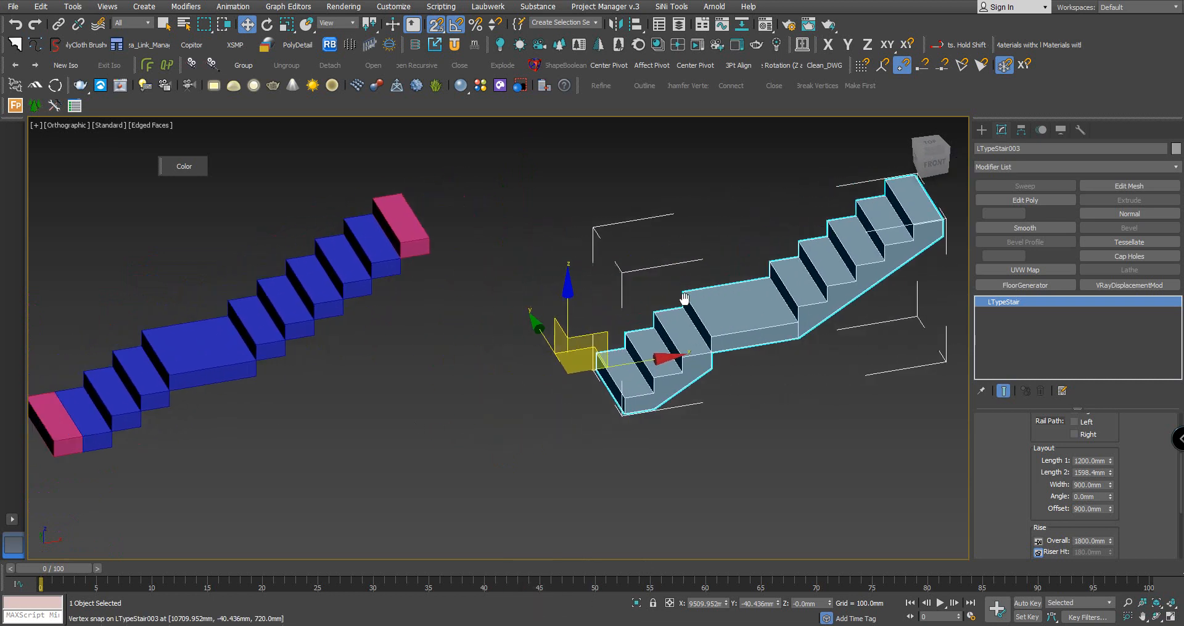
pyautogui.moveTo(601, 396); pyautogui.dragTo(669, 377, button='middle')
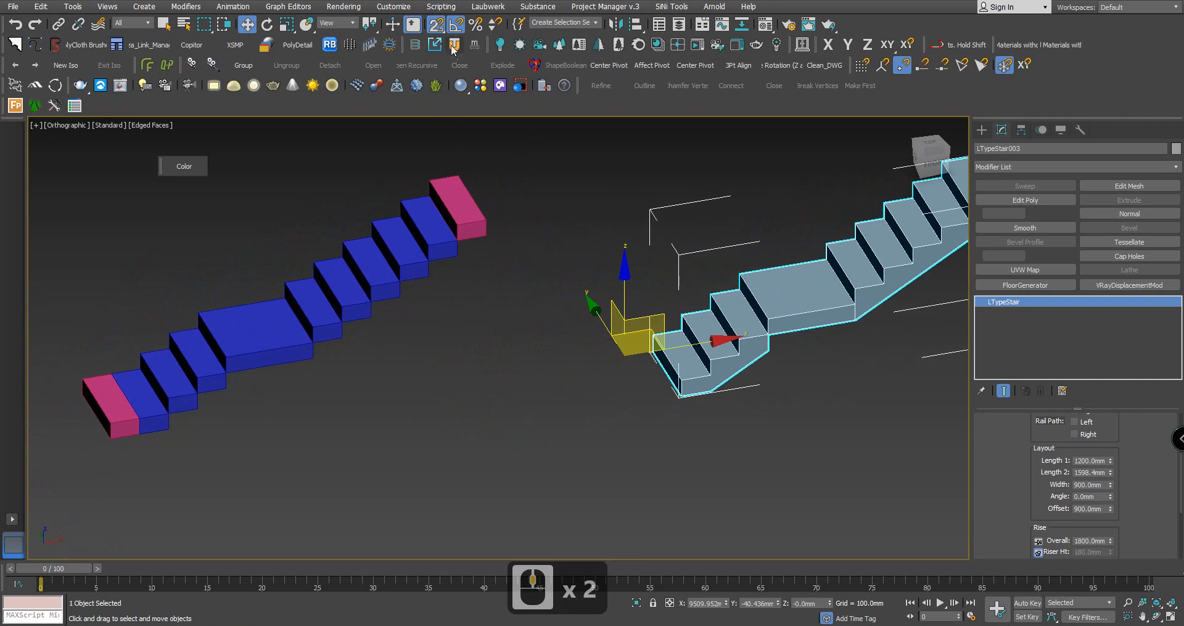
pyautogui.moveTo(436, 25); pyautogui.dragTo(445, 86)
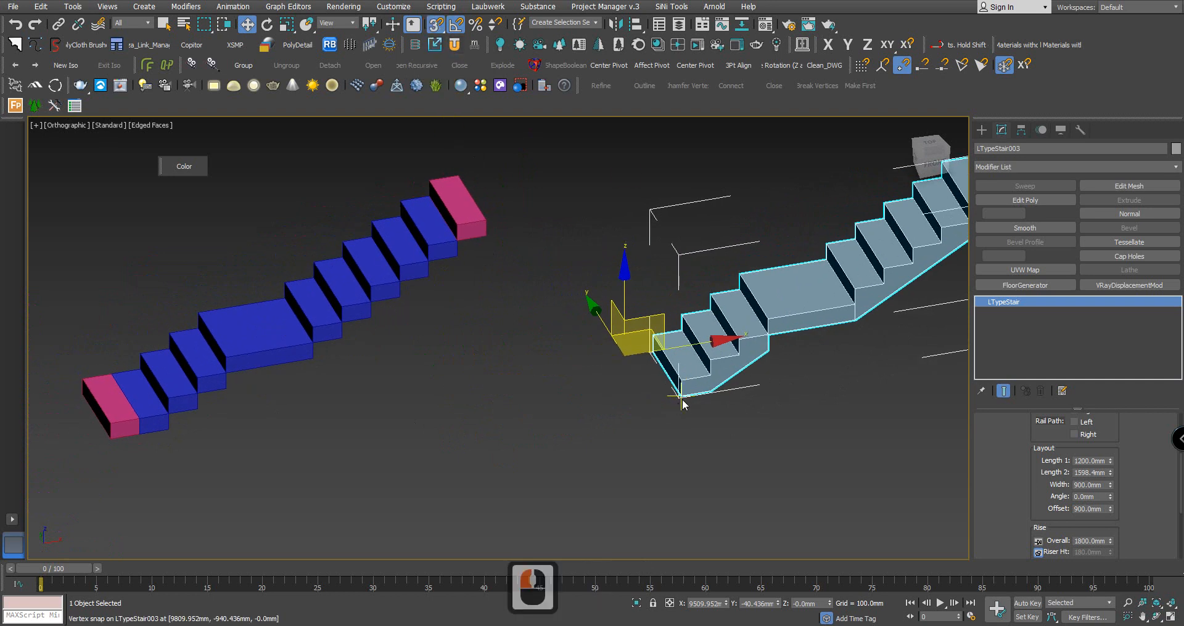
pyautogui.moveTo(682, 395); pyautogui.dragTo(638, 386)
pyautogui.moveTo(639, 386); pyautogui.dragTo(627, 391, button='middle')
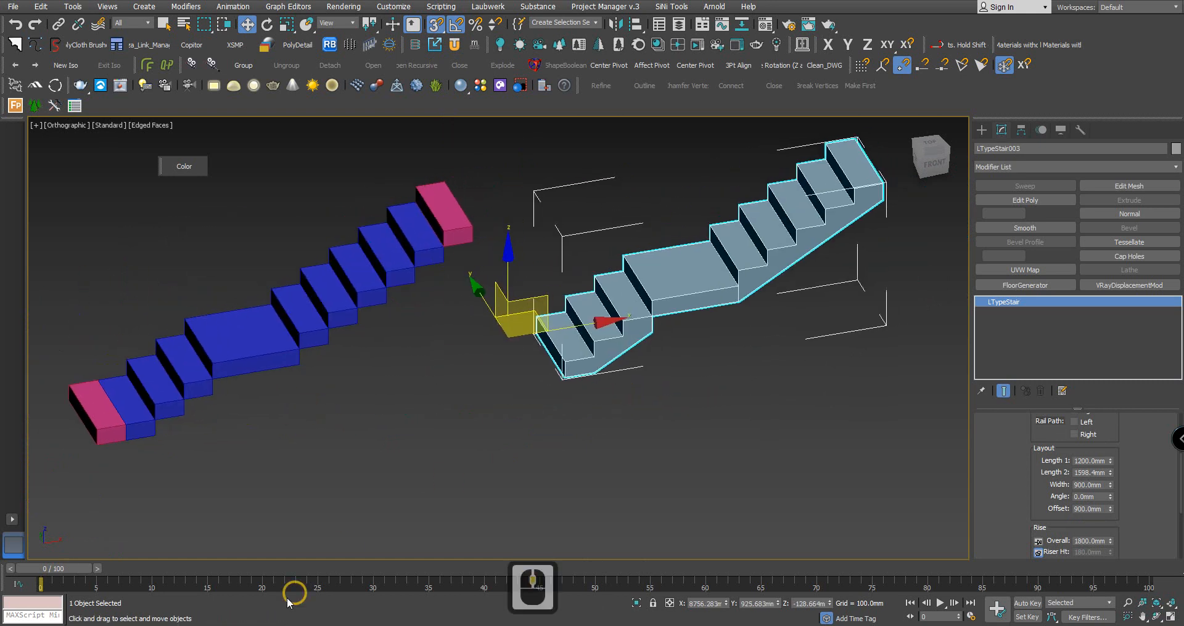
# Switch to the browser and examine the straight-run stair reference drawing, then return to 3ds Max
pyautogui.click(179, 625)
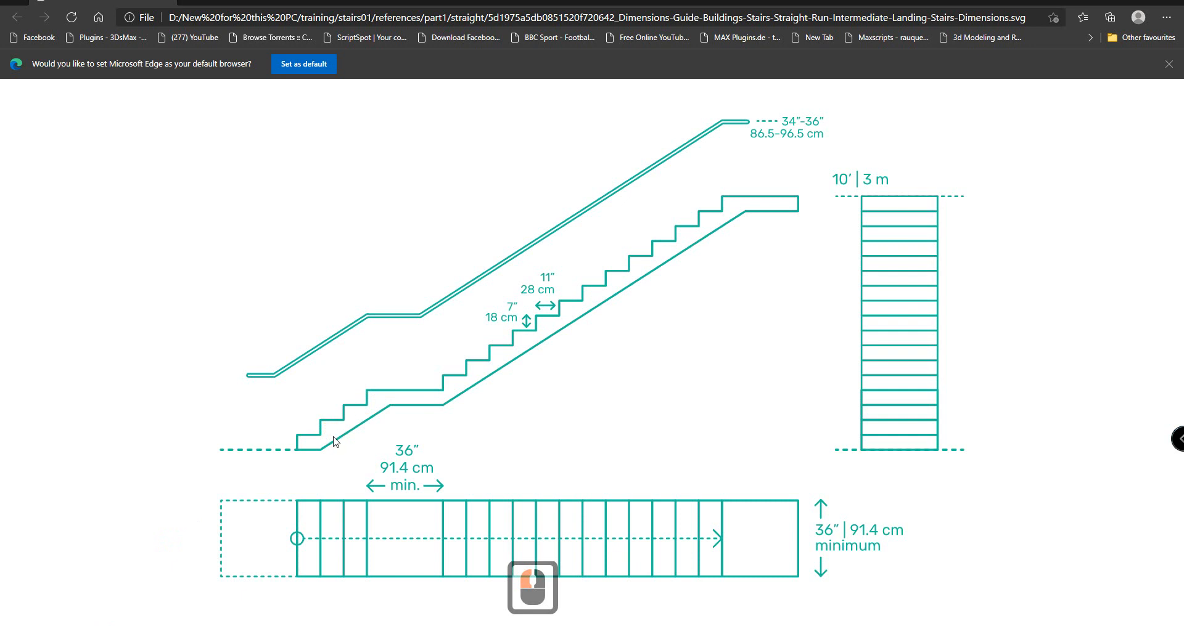
pyautogui.scroll(-2, 335, 442)
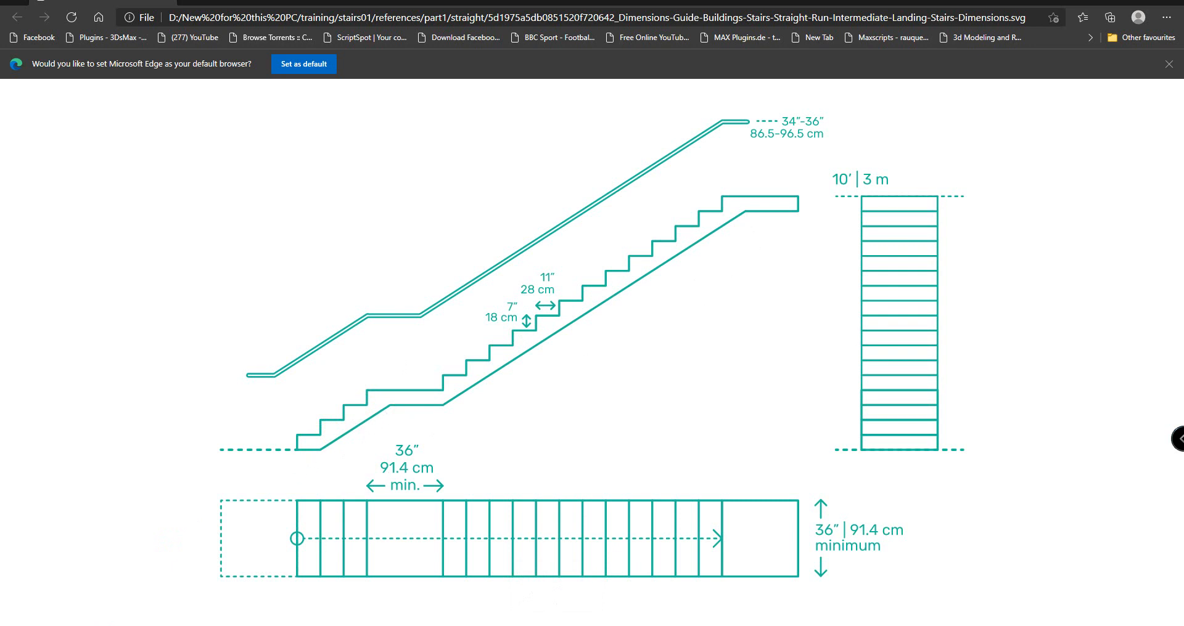
pyautogui.click(669, 625)
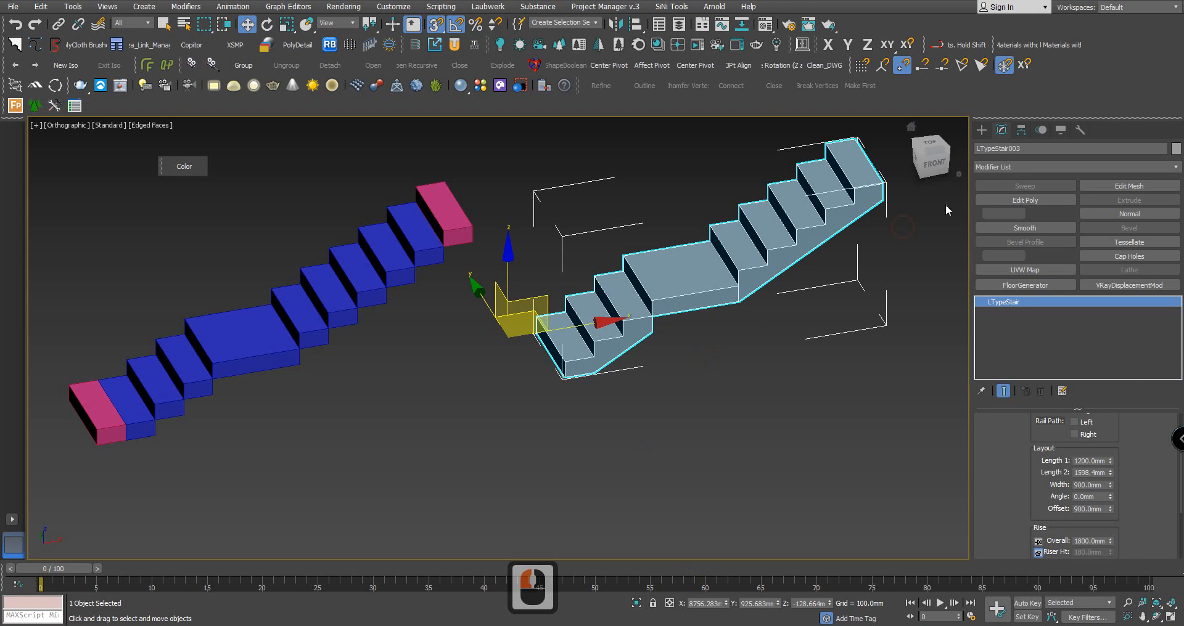
# Frame the cloned stair in the front view and examine its side profile and underside around the landing
pyautogui.press('z')
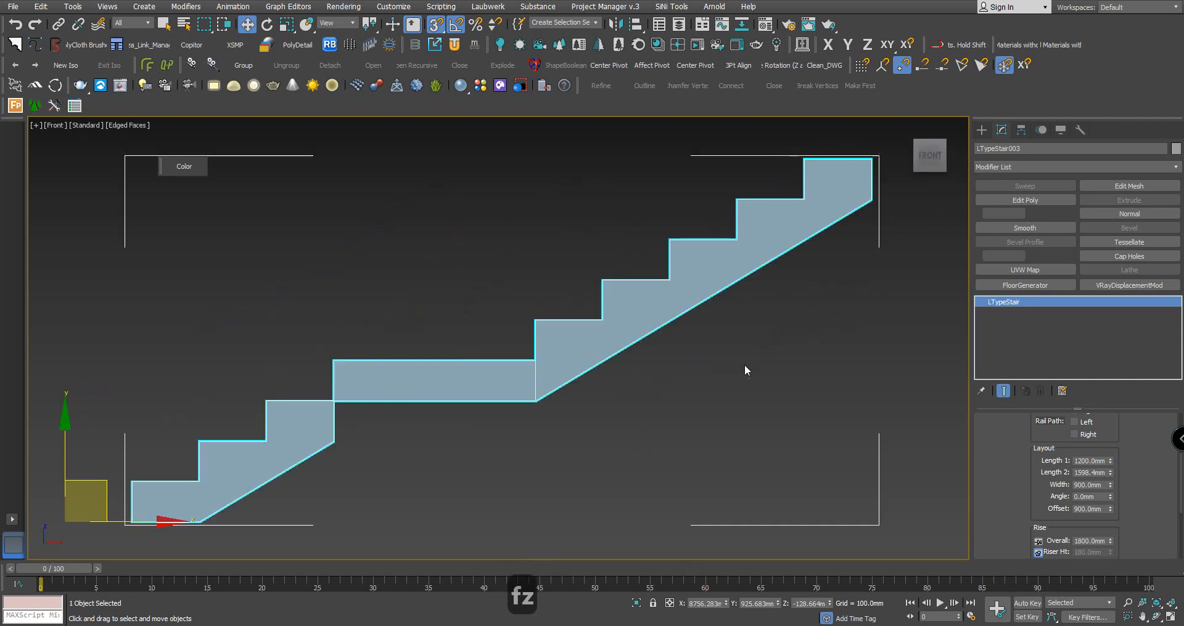
pyautogui.scroll(-4, 642, 386)
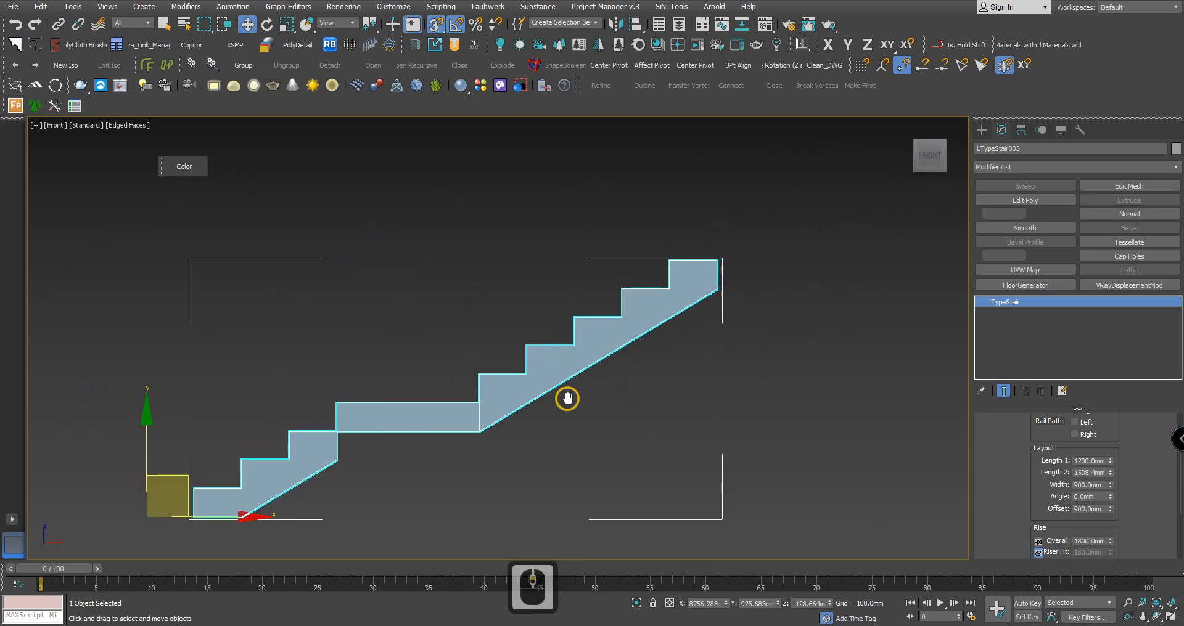
pyautogui.scroll(2, 401, 444)
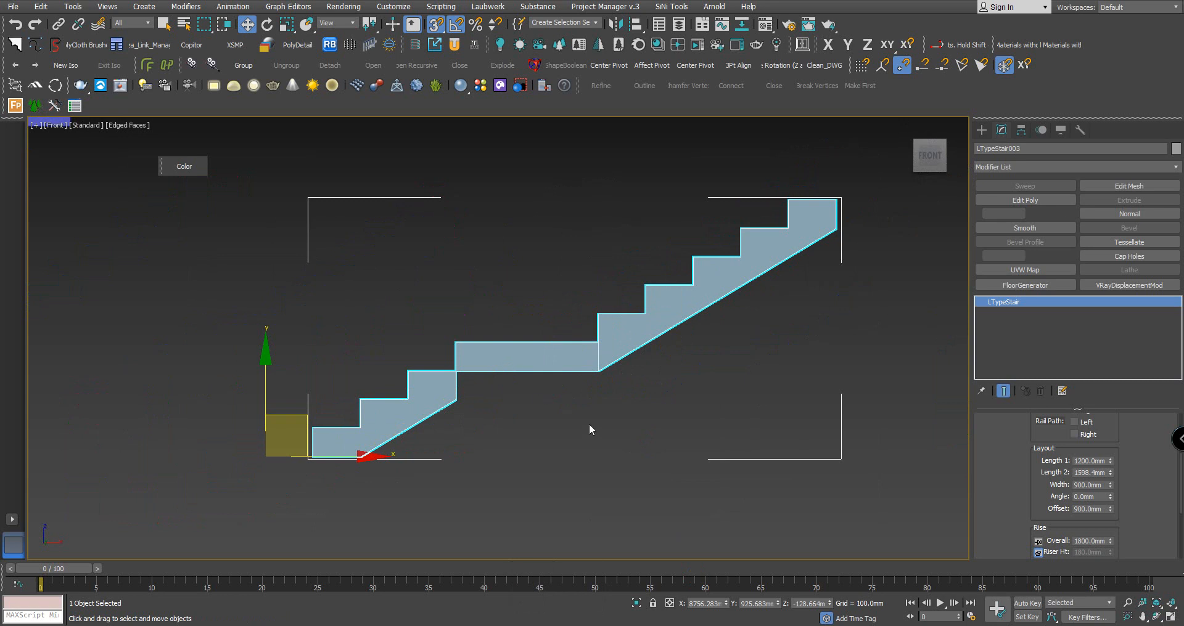
pyautogui.click(574, 441)
pyautogui.moveTo(573, 456)
pyautogui.mouseDown(button='middle')
pyautogui.moveTo(510, 448)
pyautogui.moveTo(579, 442)
pyautogui.mouseUp(button='middle')
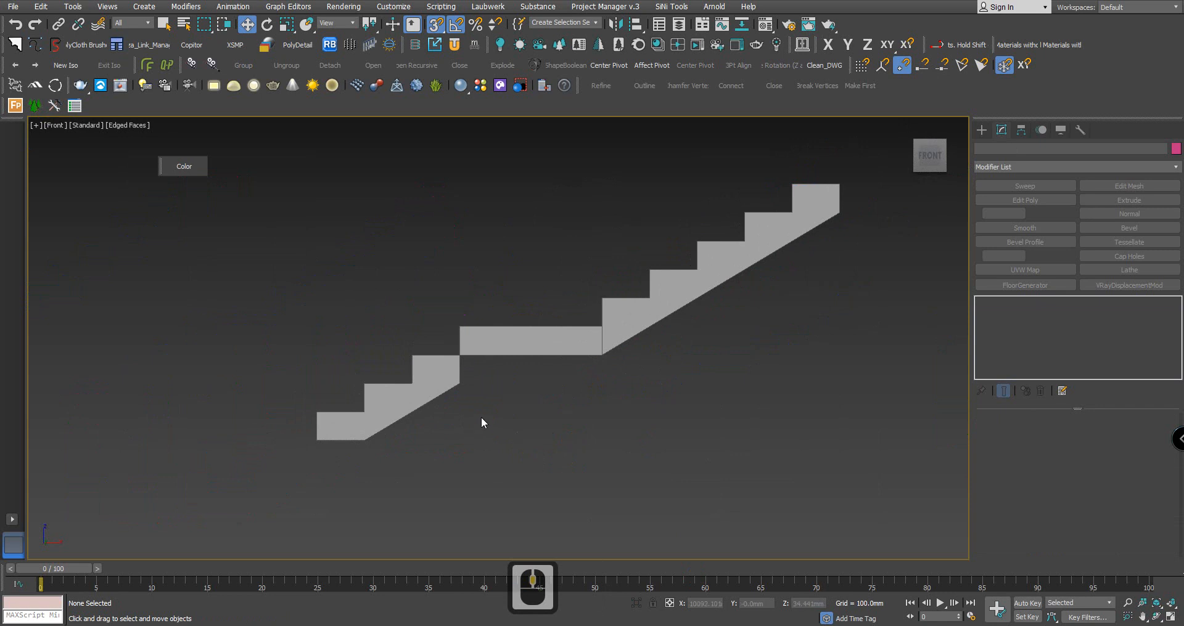
pyautogui.scroll(-3, 526, 411)
pyautogui.scroll(2, 525, 413)
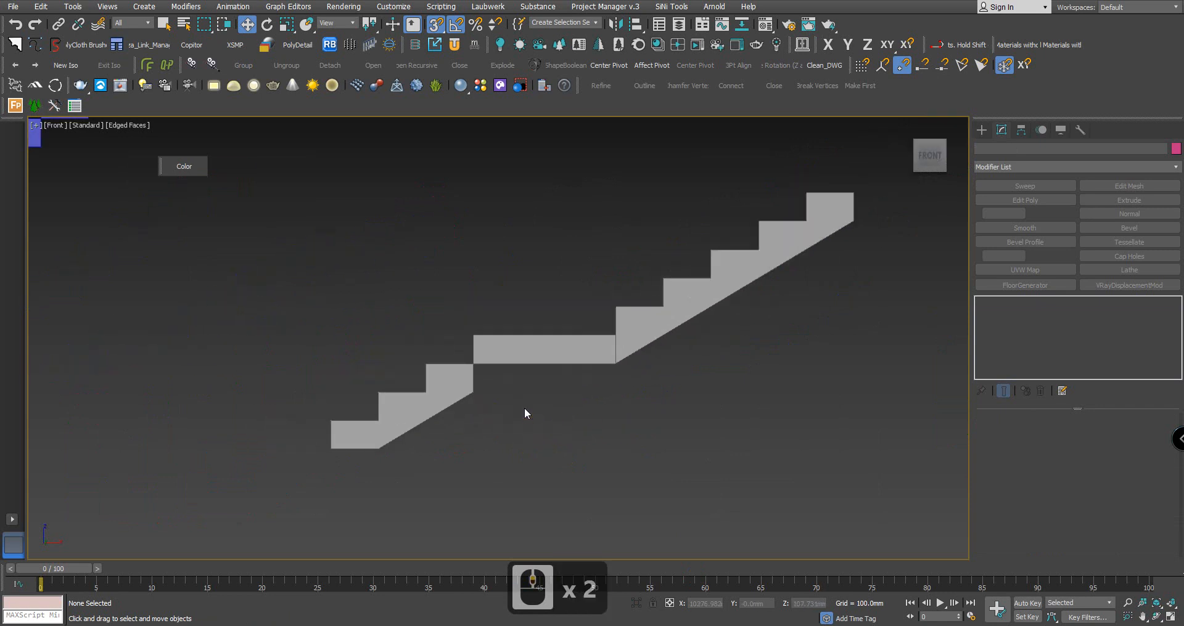
pyautogui.click(527, 363)
pyautogui.moveTo(649, 426); pyautogui.dragTo(567, 442, button='middle')
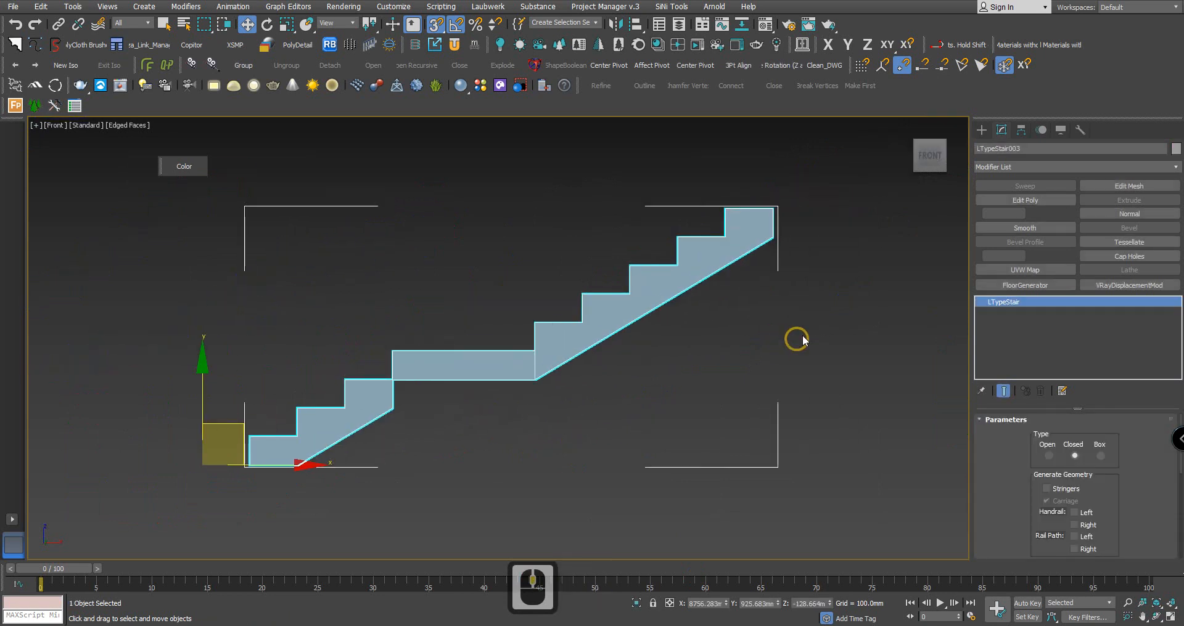
# Start a Line spline with 2.5D vertex snapping and trace the lower flight's treads and risers from the first step up to the landing
pyautogui.click(981, 131)
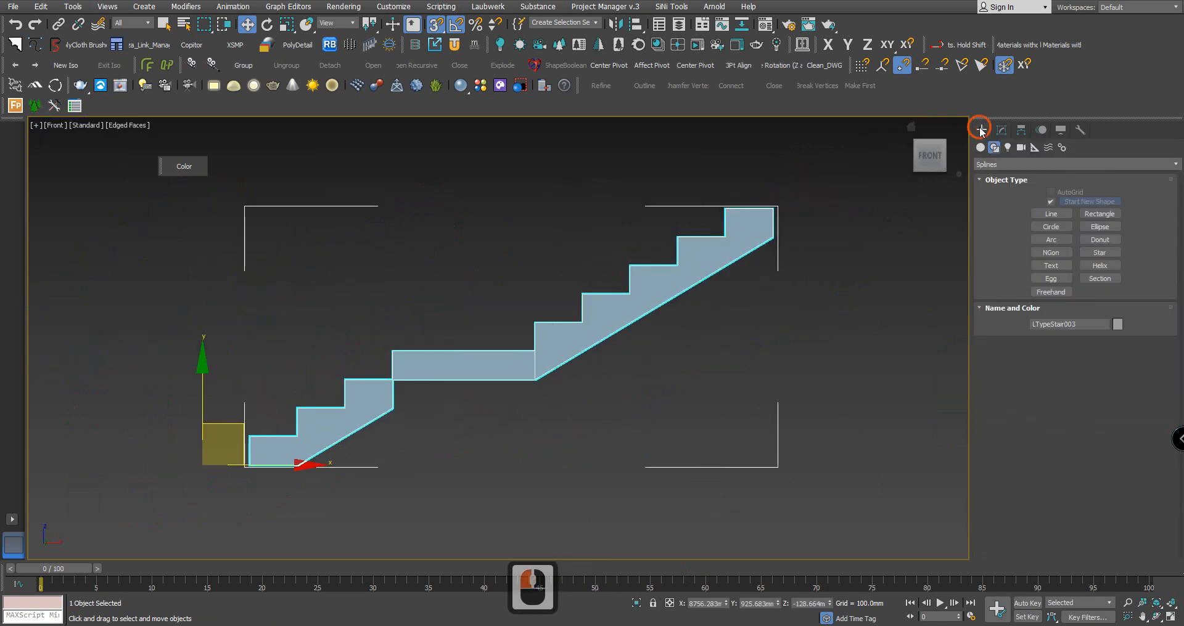
pyautogui.click(1064, 215)
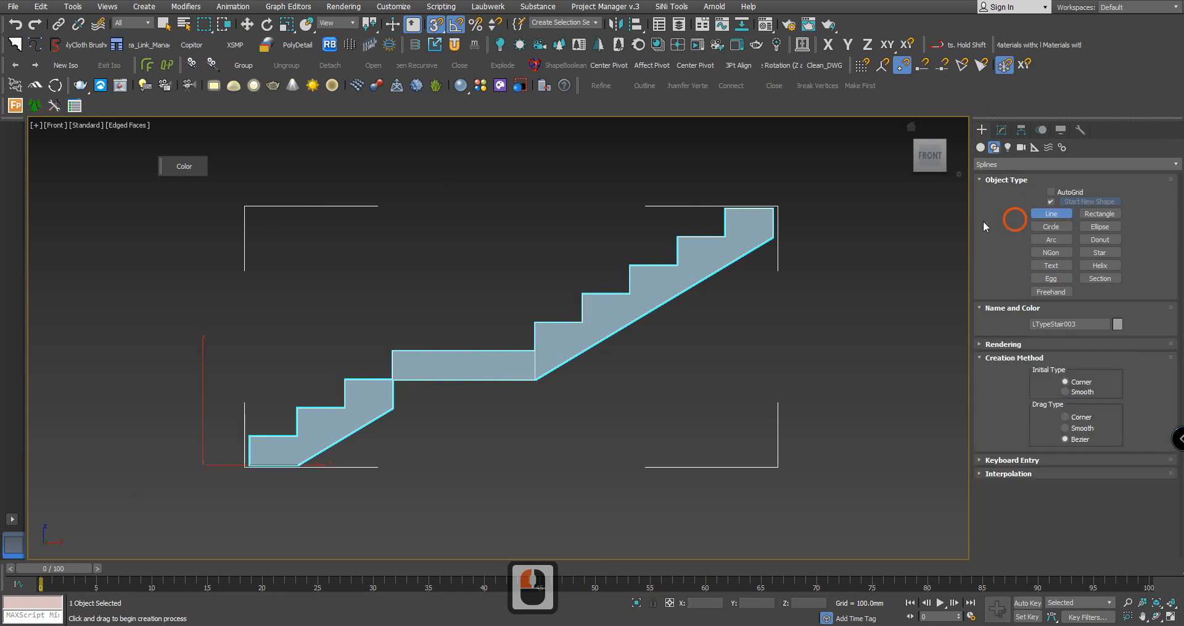
pyautogui.click(435, 25)
pyautogui.moveTo(471, 243); pyautogui.dragTo(384, 315, button='middle')
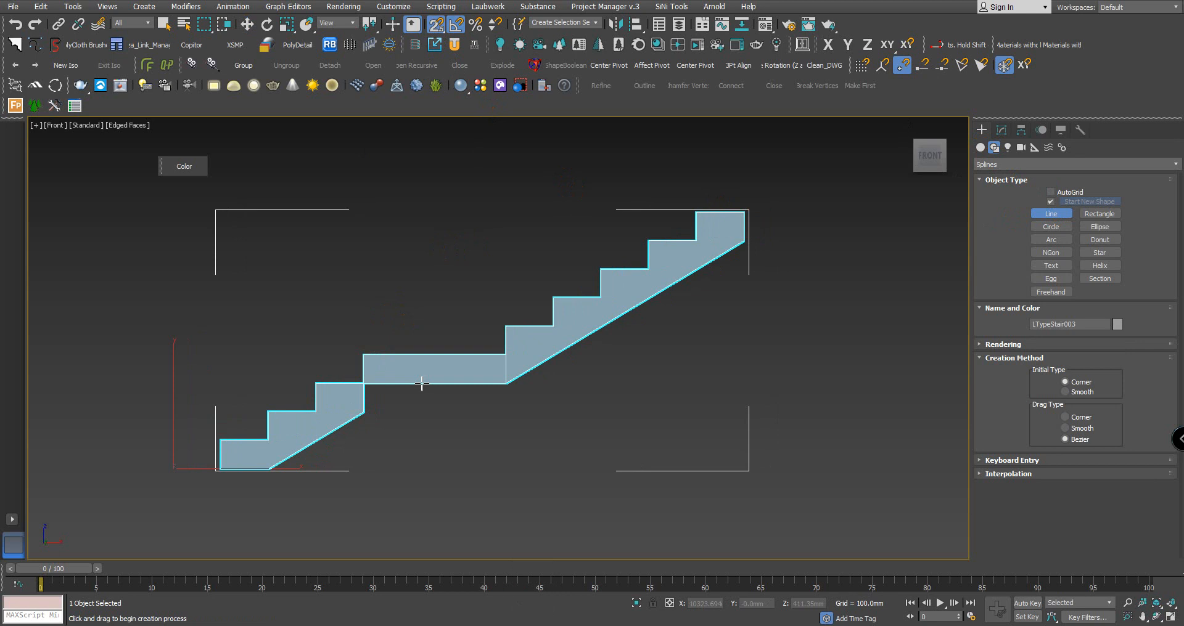
pyautogui.moveTo(347, 433); pyautogui.dragTo(376, 428, button='middle')
pyautogui.scroll(3, 234, 447)
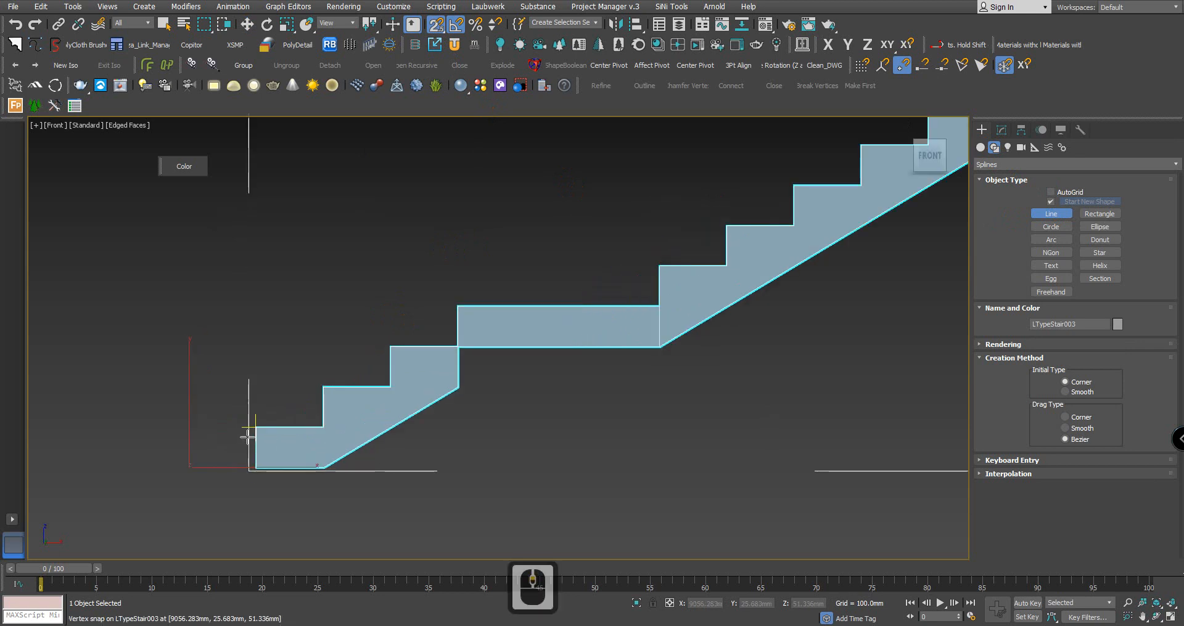
pyautogui.click(250, 427)
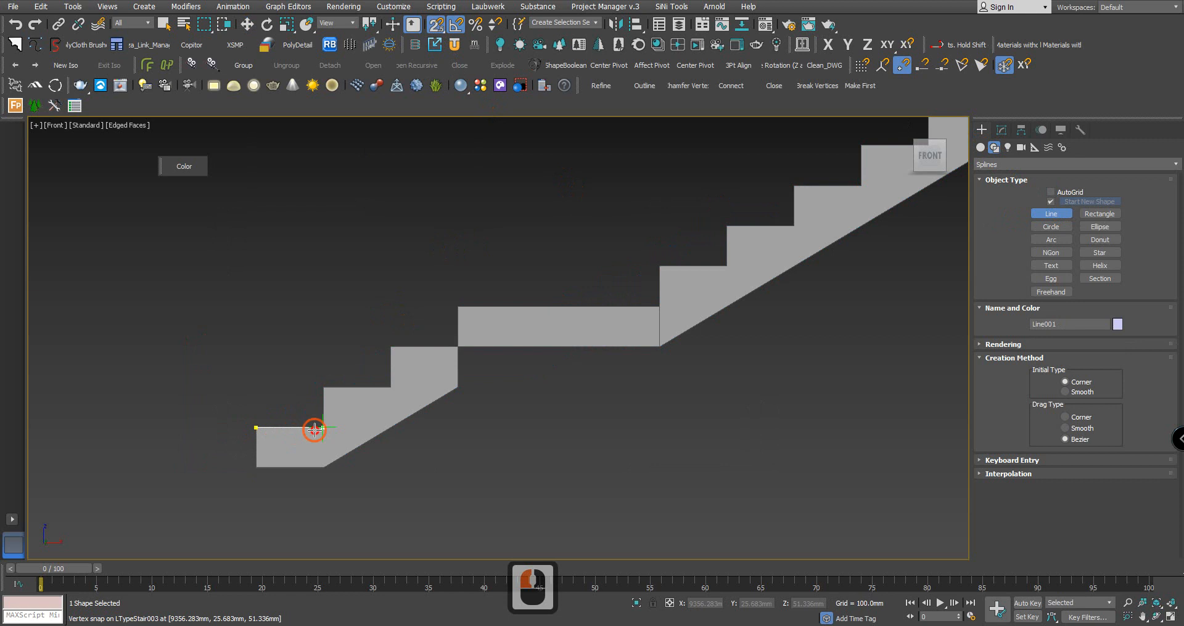
pyautogui.click(312, 428)
pyautogui.click(312, 388)
pyautogui.click(390, 387)
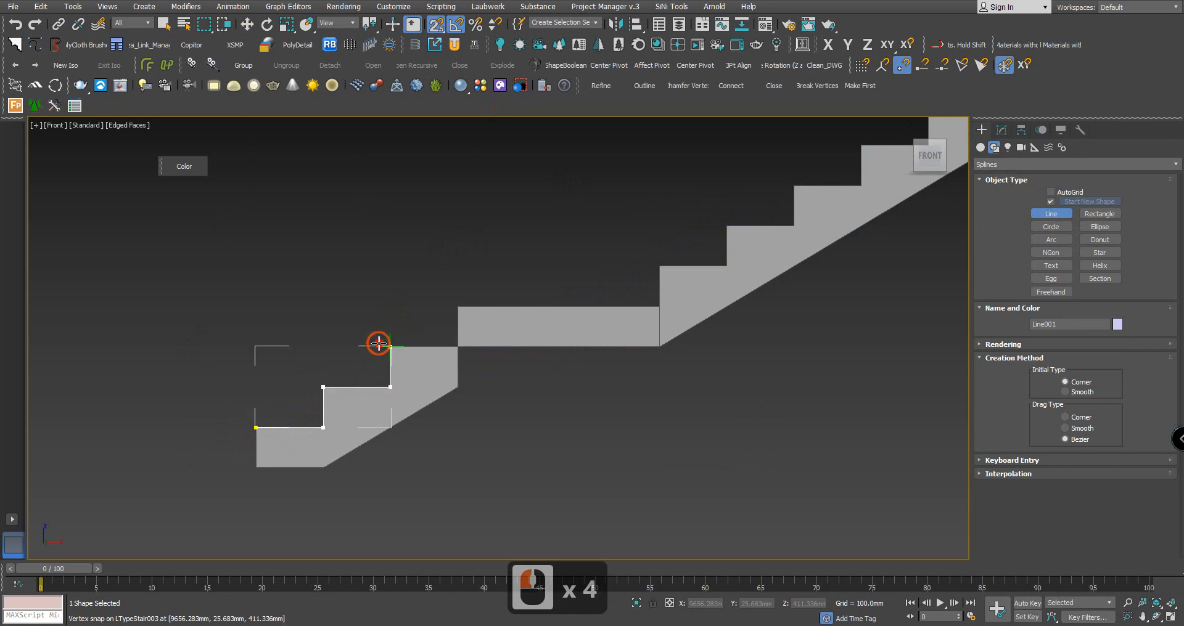
pyautogui.click(391, 347)
pyautogui.click(457, 347)
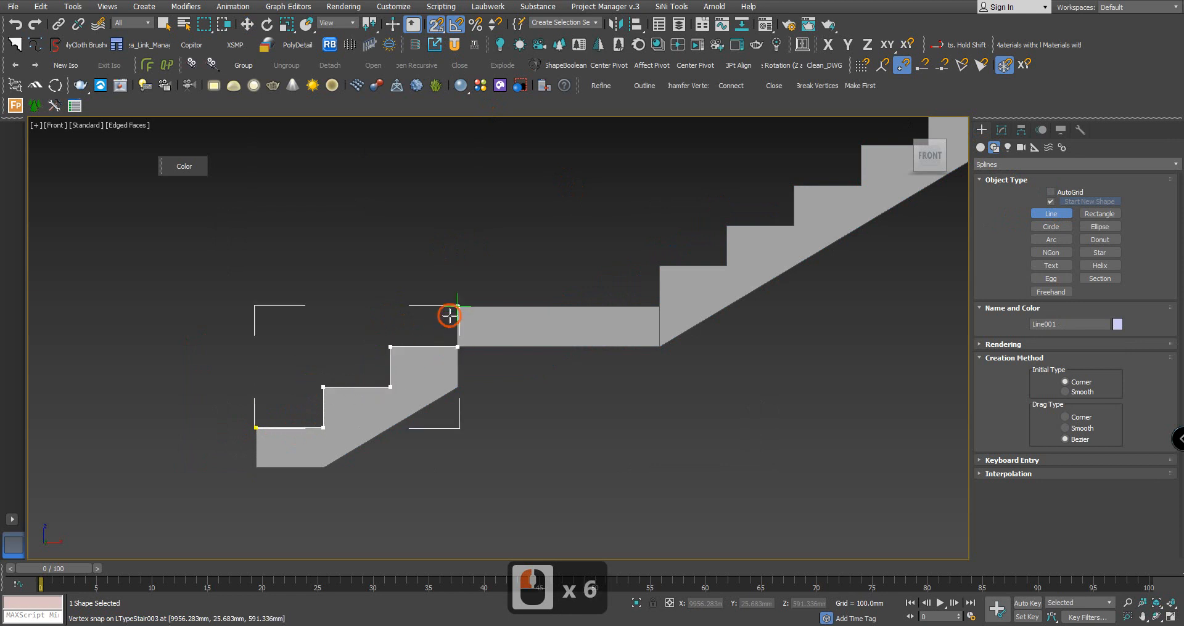
# Continue the line along the landing's top and up the upper flight's treads and risers to the outer edge of the top step
pyautogui.click(655, 308)
pyautogui.scroll(-2, 452, 431)
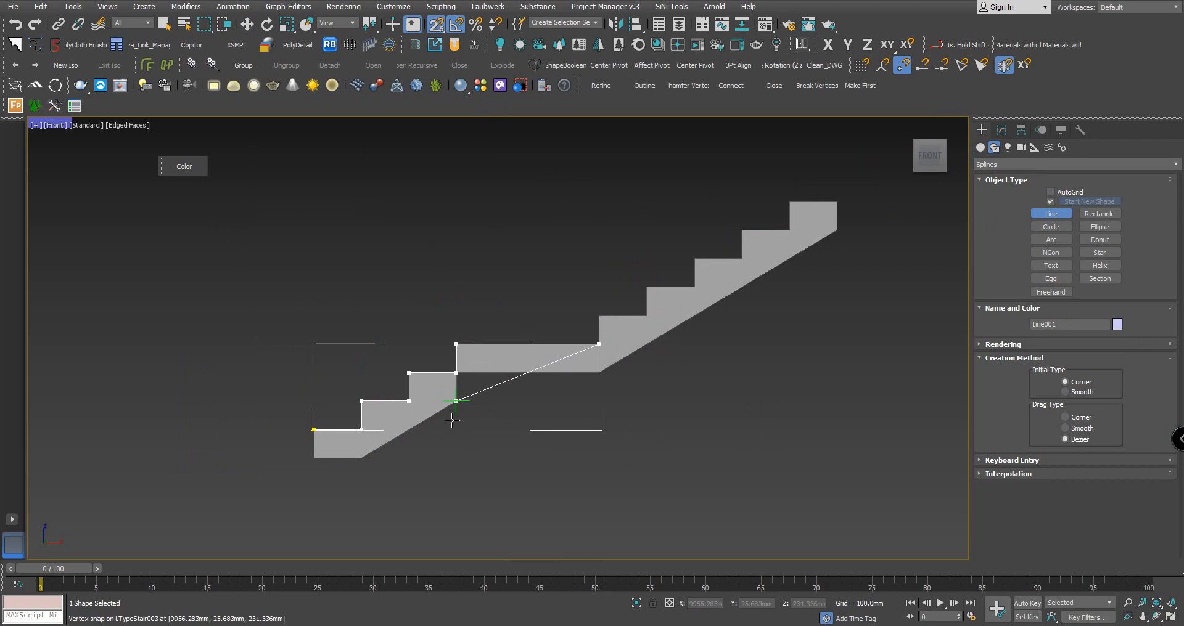
pyautogui.scroll(2, 457, 402)
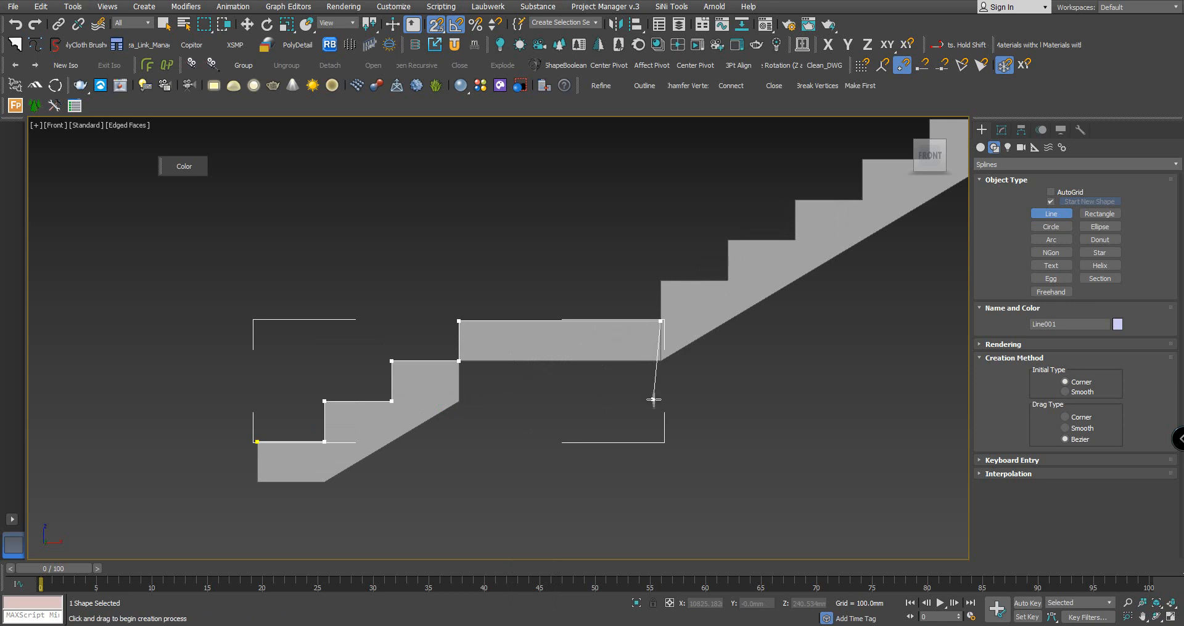
pyautogui.moveTo(679, 417); pyautogui.dragTo(508, 483, button='middle')
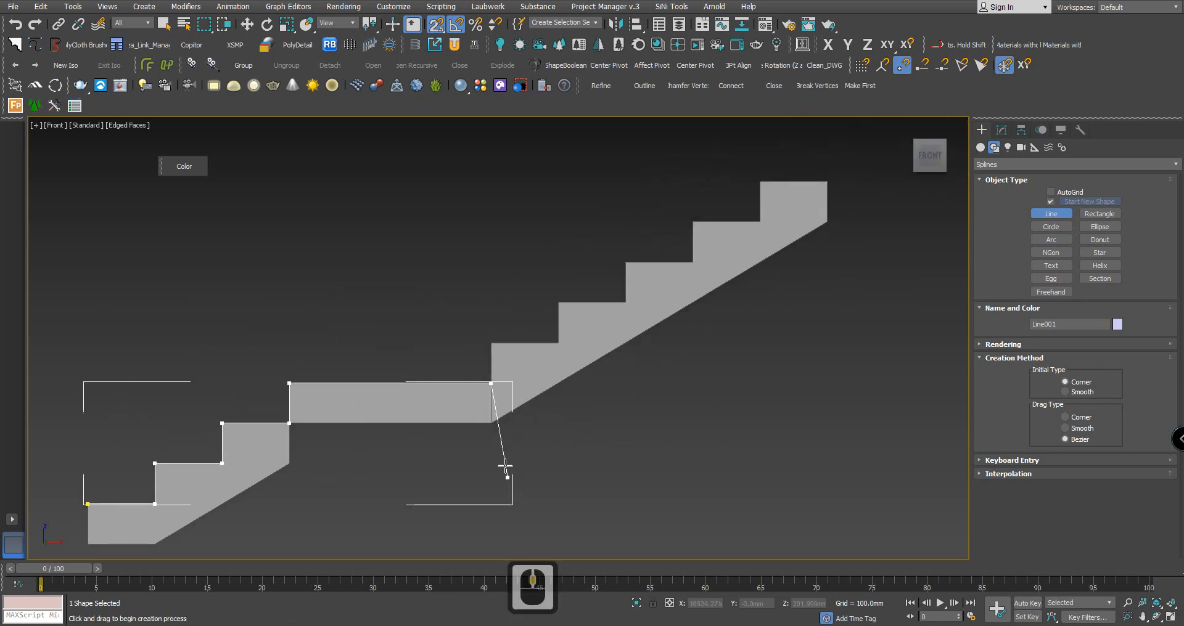
pyautogui.click(490, 343)
pyautogui.click(561, 334)
pyautogui.click(556, 304)
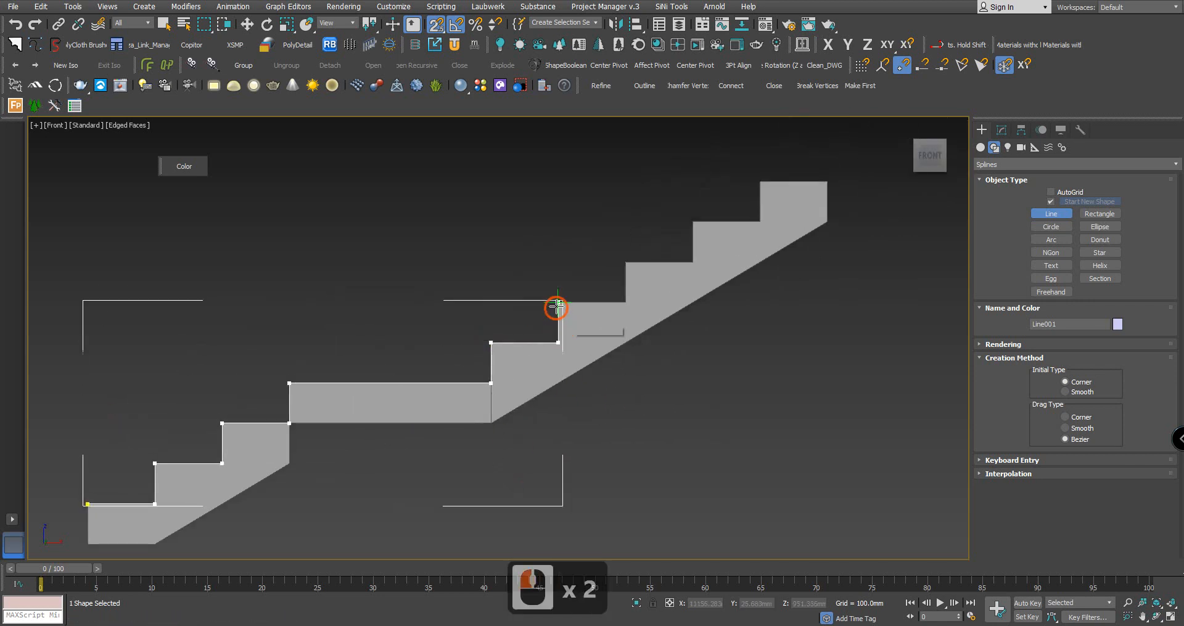
pyautogui.click(627, 300)
pyautogui.click(617, 271)
pyautogui.click(619, 265)
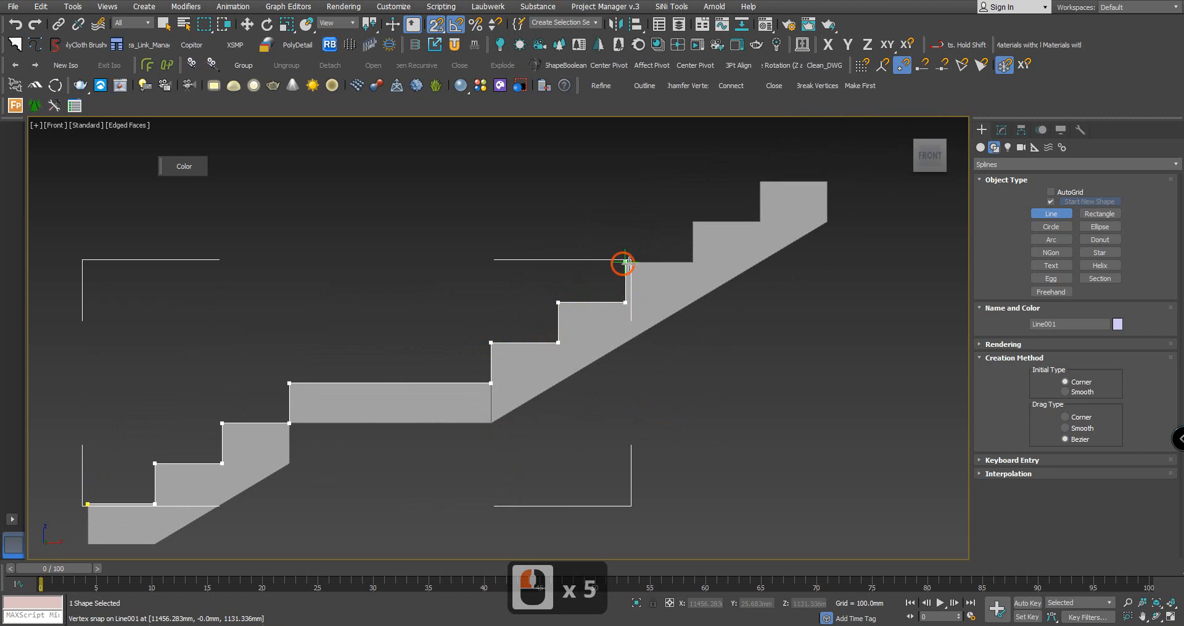
pyautogui.click(689, 264)
pyautogui.click(685, 221)
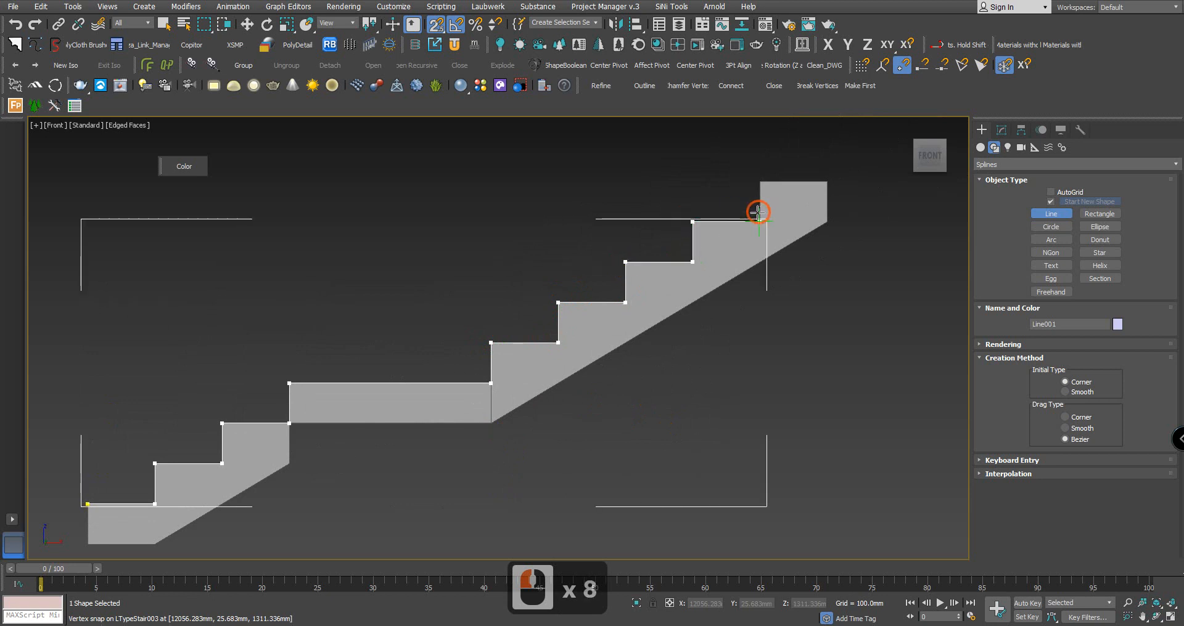
pyautogui.click(756, 183)
pyautogui.click(824, 183)
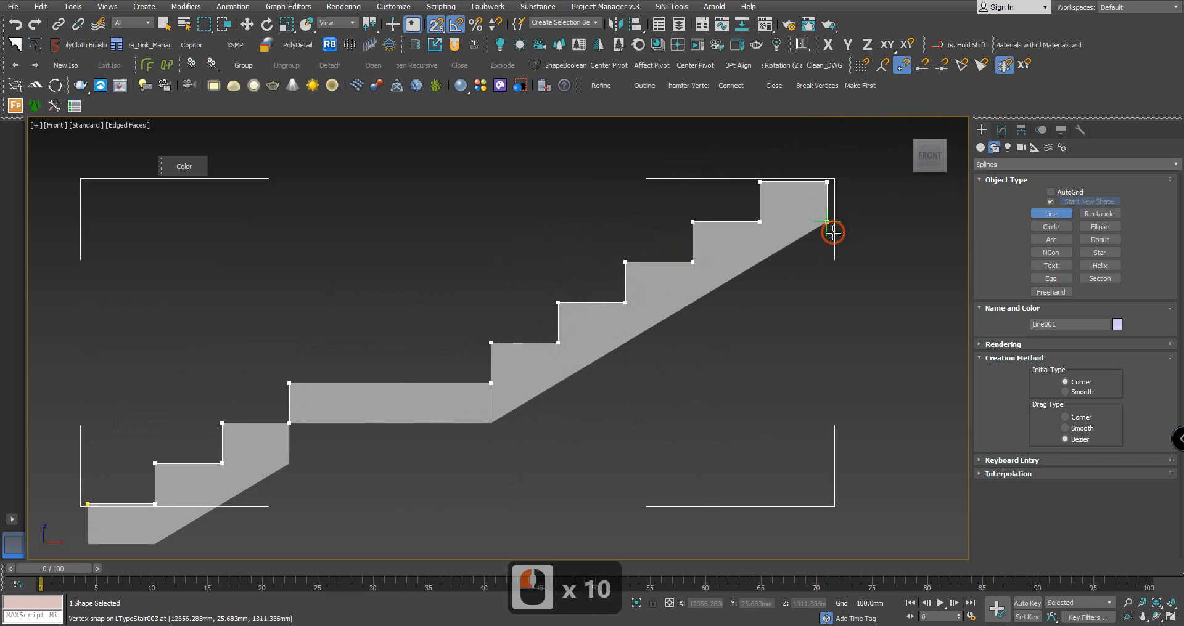
# Trace down the top step's end, along the upper flight's sloping underside and partway under the landing, and end the line there
pyautogui.click(833, 231)
pyautogui.scroll(-2, 708, 362)
pyautogui.scroll(2, 715, 320)
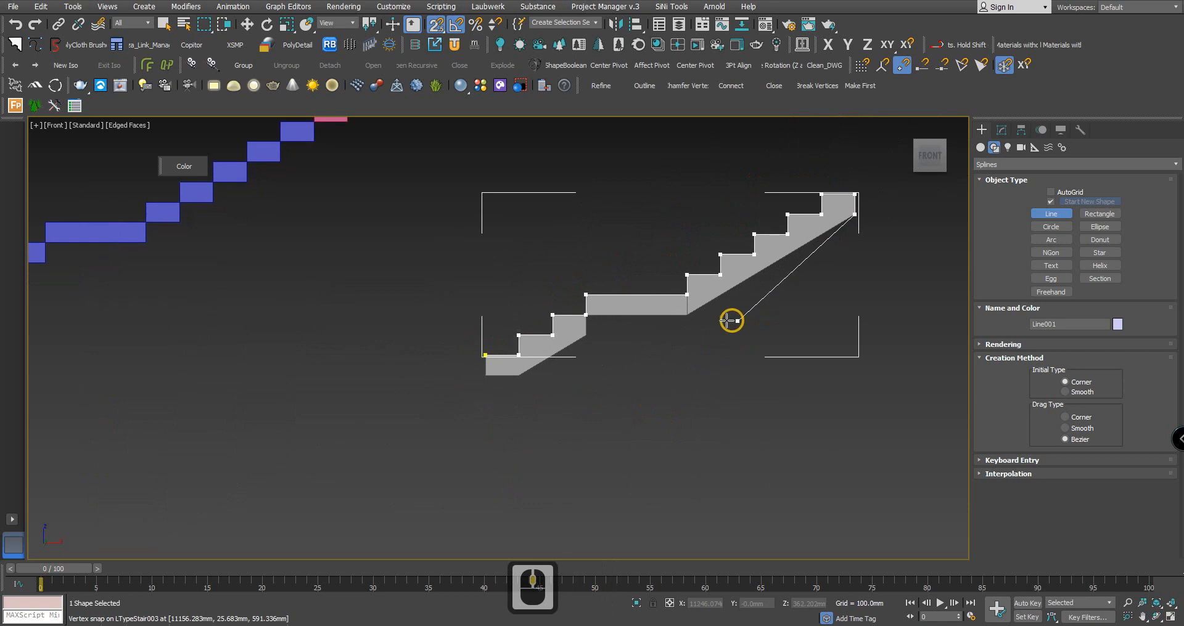
pyautogui.click(664, 320)
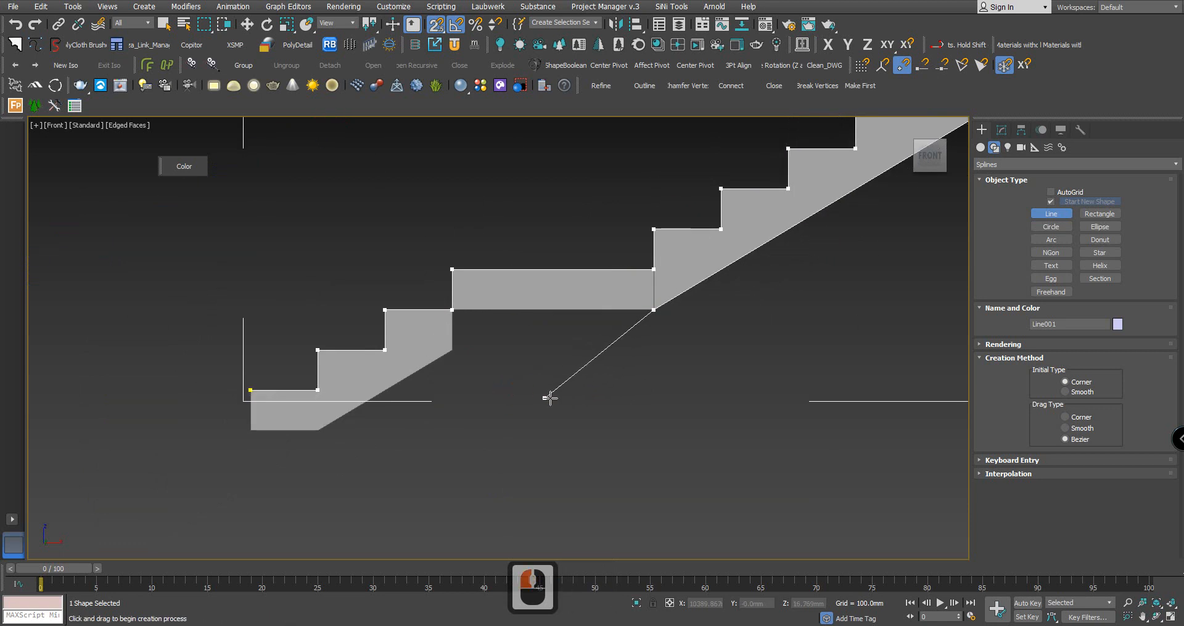
pyautogui.scroll(2, 547, 399)
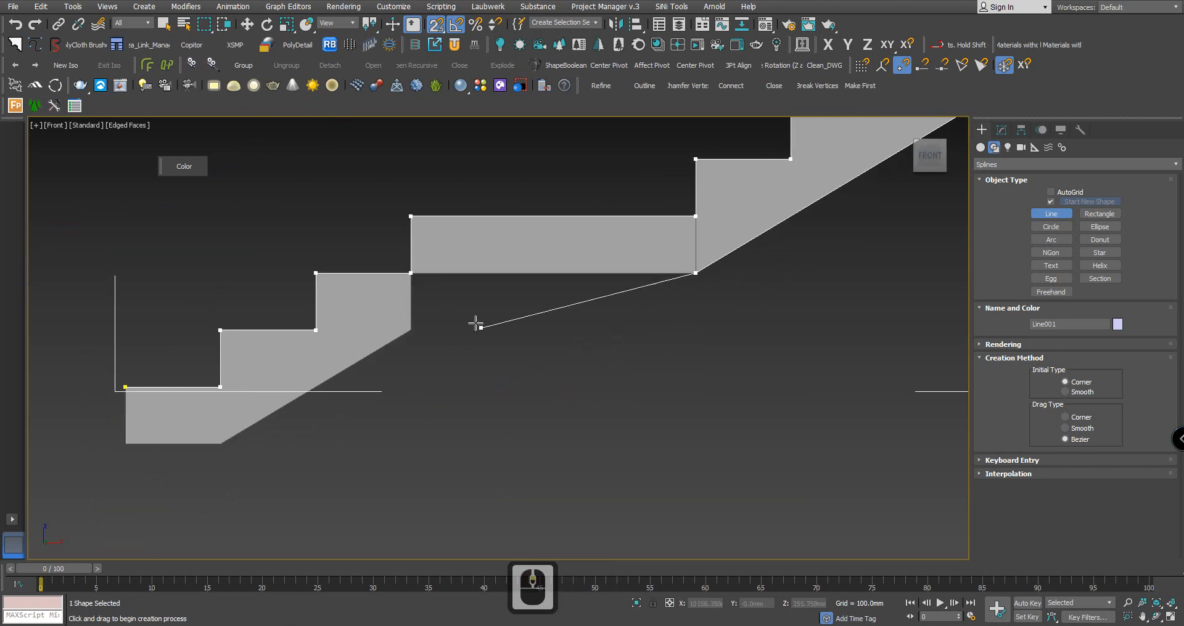
pyautogui.click(417, 279)
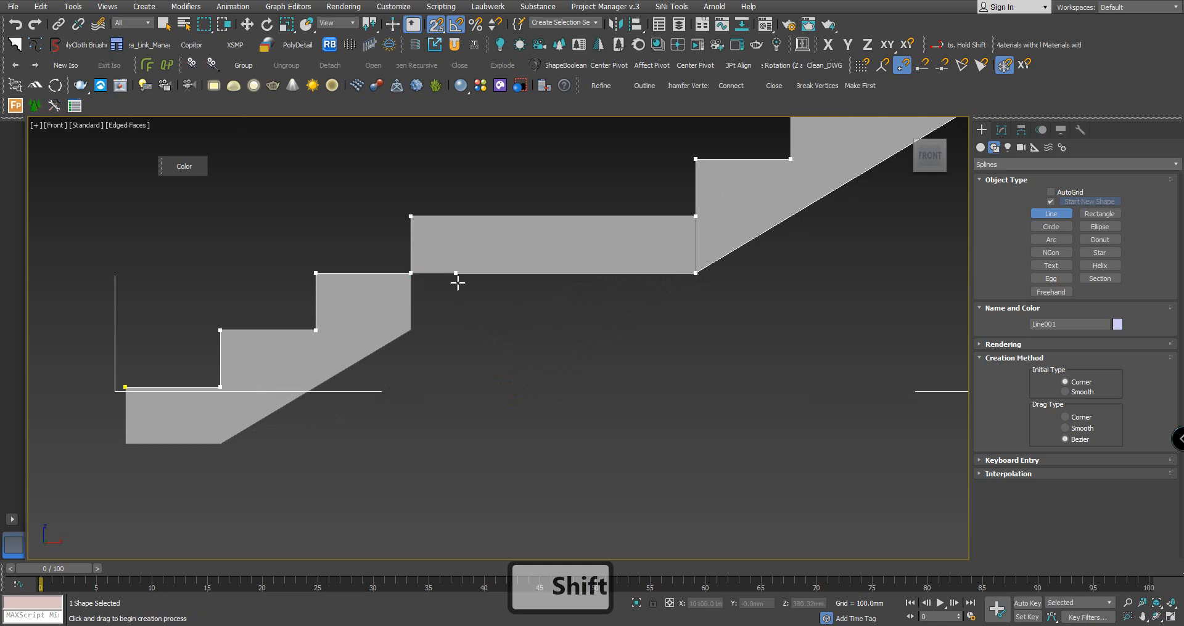
pyautogui.keyDown('shift'); pyautogui.click(457, 278); pyautogui.keyUp('shift')
pyautogui.scroll(-3, 531, 415)
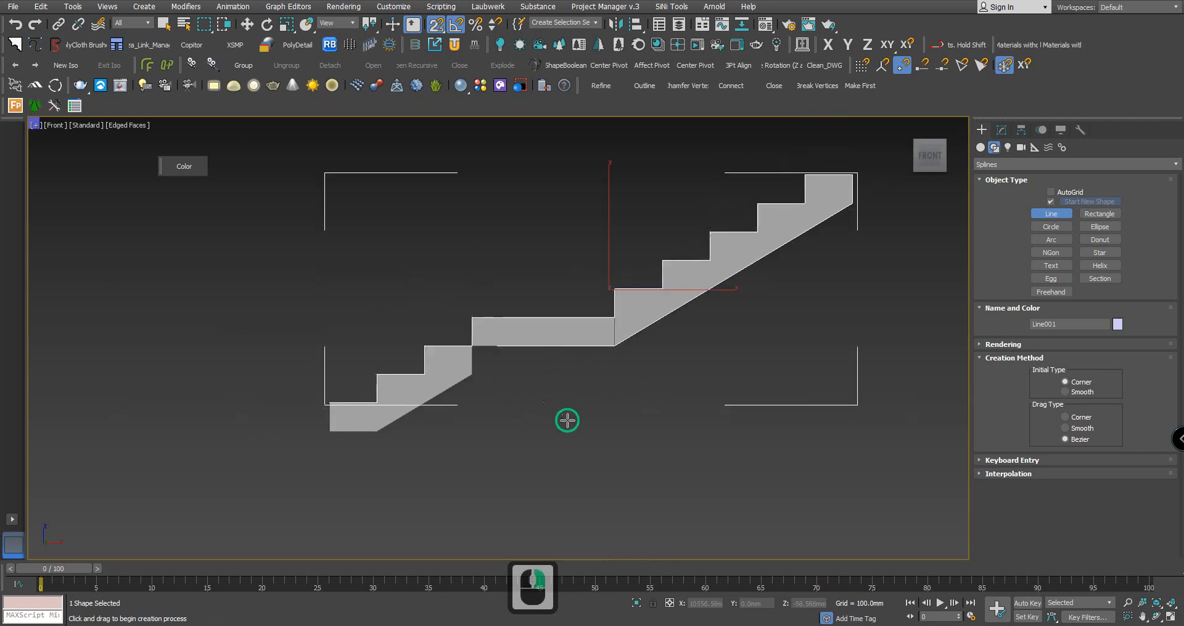
# Display the viewport in wireframe and start editing the traced line at Vertex level
pyautogui.scroll(3, 327, 407)
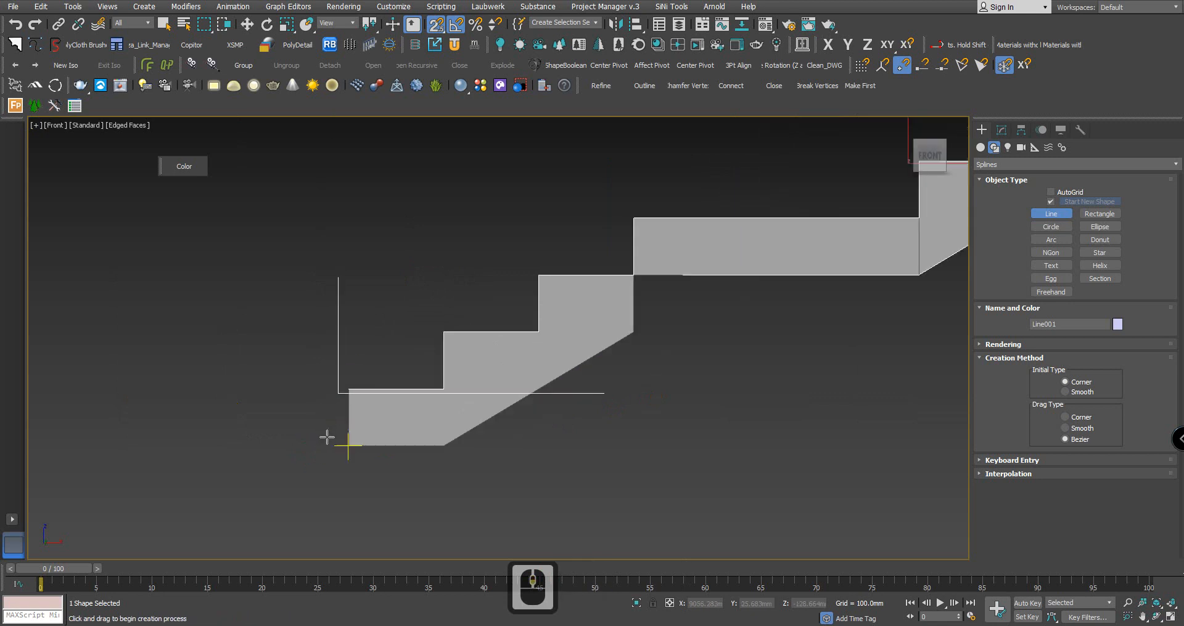
pyautogui.press('F3')
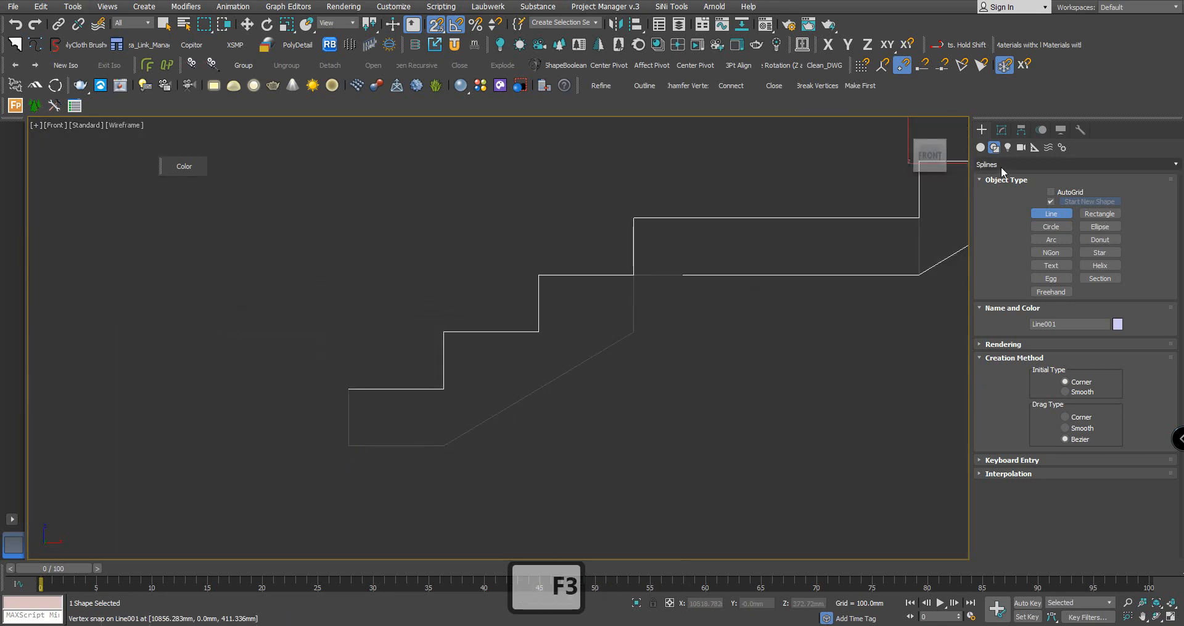
pyautogui.click(1001, 130)
pyautogui.click(1003, 301)
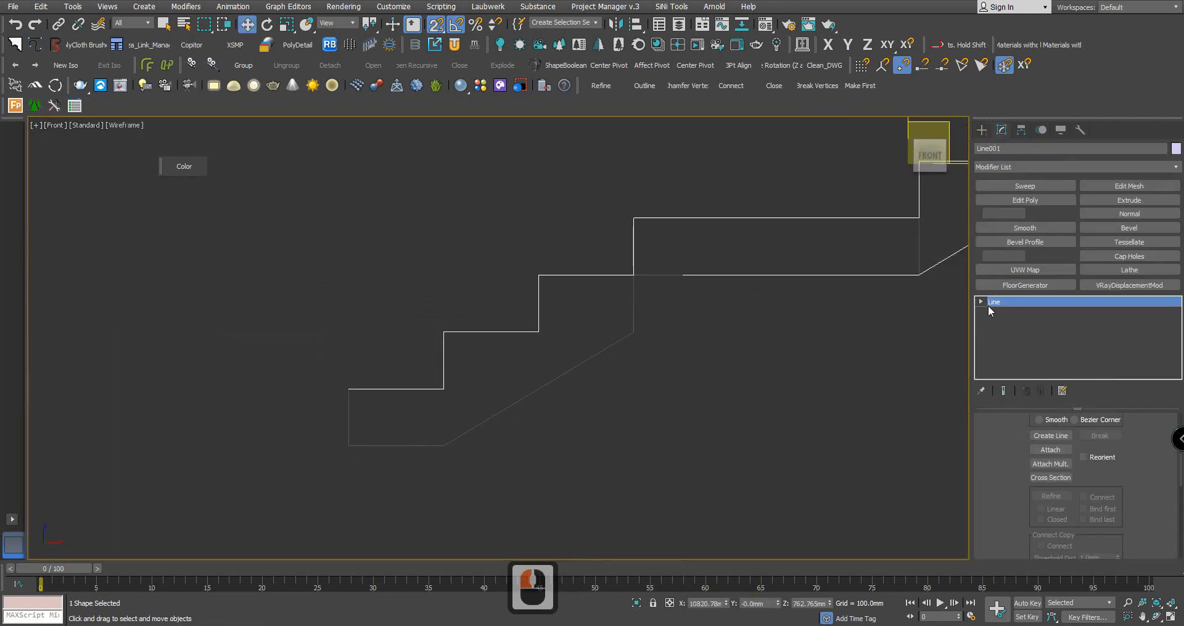
pyautogui.click(1003, 312)
pyautogui.click(1021, 404)
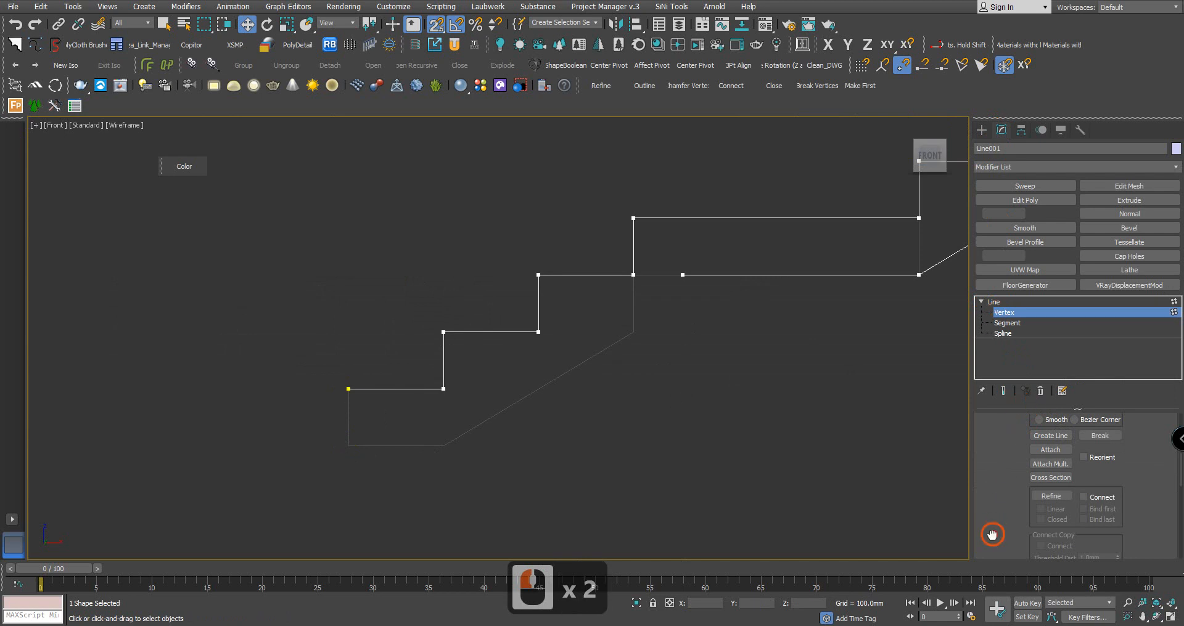
# Use Insert to continue the line from its first vertex around the first step's base and up the lower flight's sloping underside
pyautogui.moveTo(992, 534); pyautogui.dragTo(987, 365)
pyautogui.click(1103, 457)
pyautogui.click(586, 470)
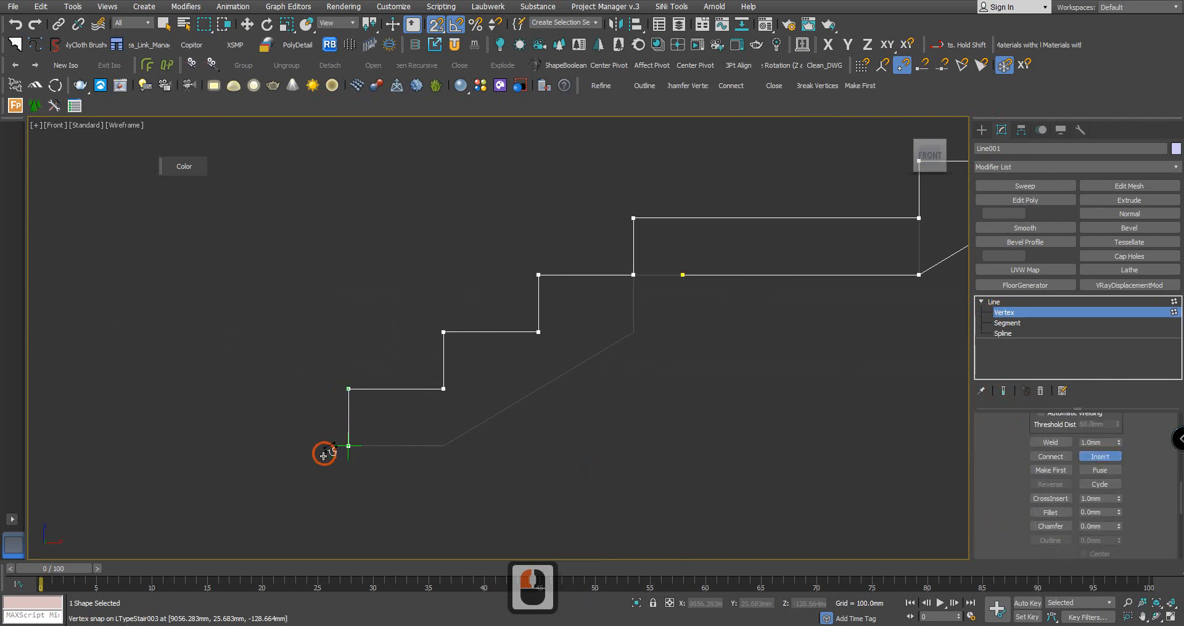
pyautogui.keyDown('shift'); pyautogui.click(346, 452); pyautogui.keyUp('shift')
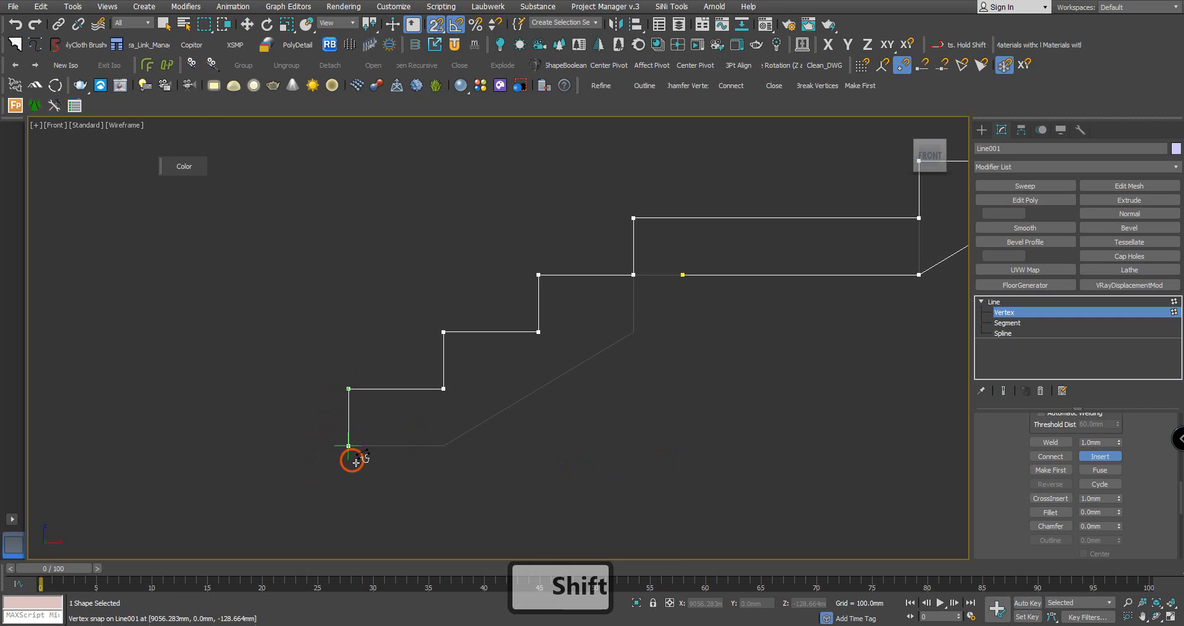
pyautogui.keyDown('shift'); pyautogui.click(441, 447); pyautogui.keyUp('shift')
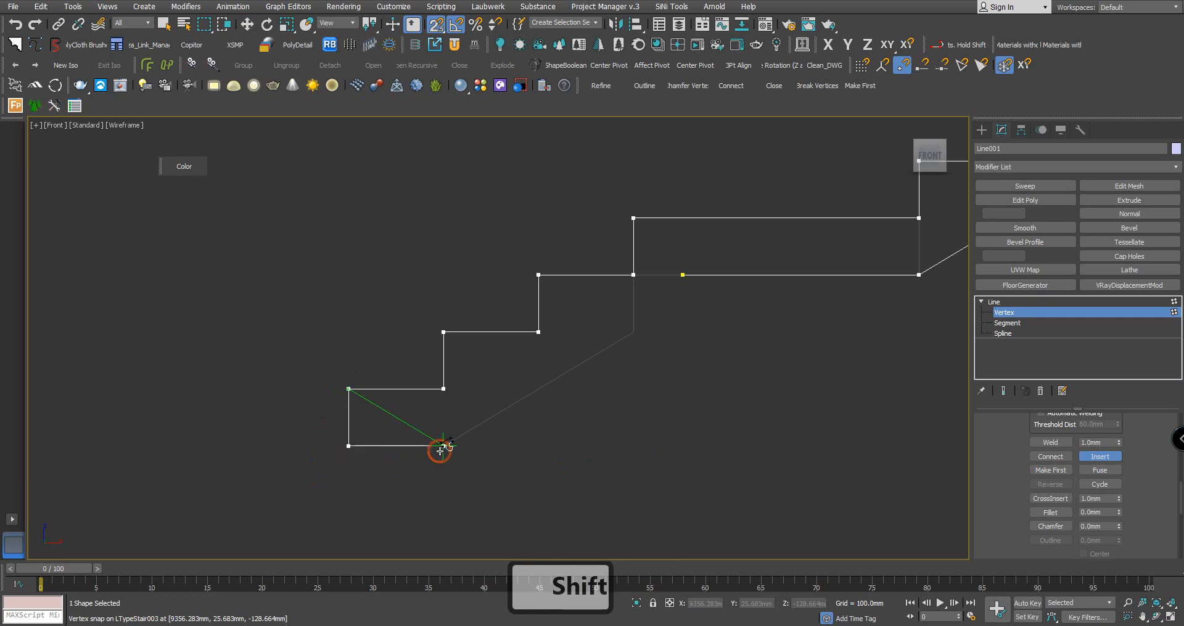
pyautogui.keyDown('shift'); pyautogui.click(633, 332); pyautogui.keyUp('shift')
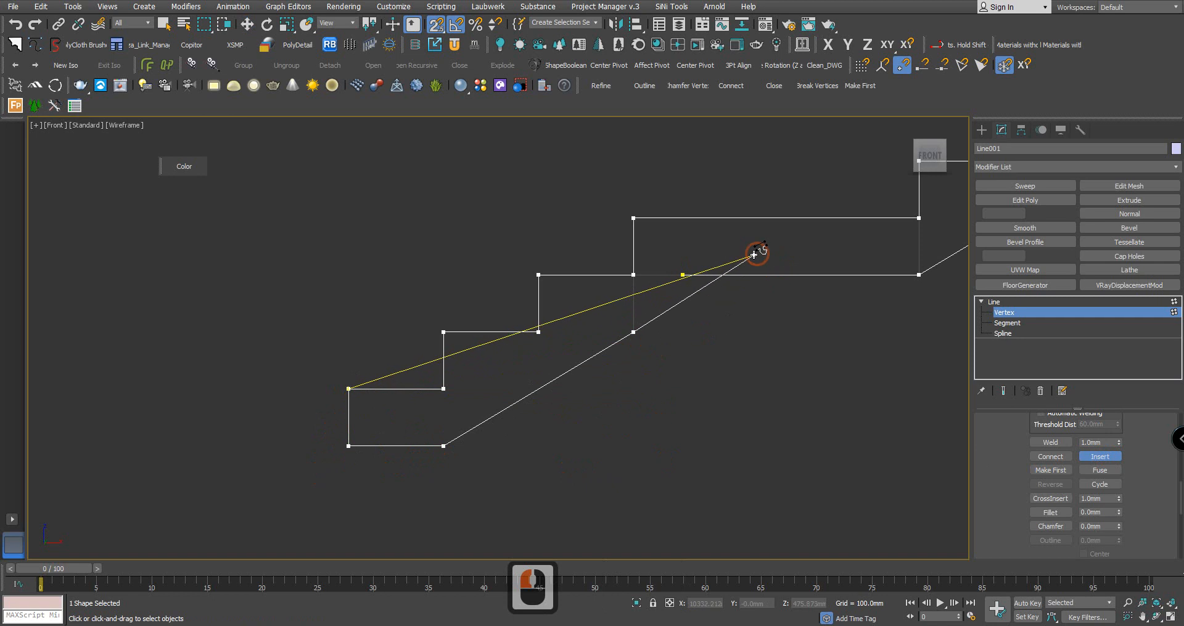
pyautogui.keyDown('shift'); pyautogui.click(681, 276); pyautogui.keyUp('shift')
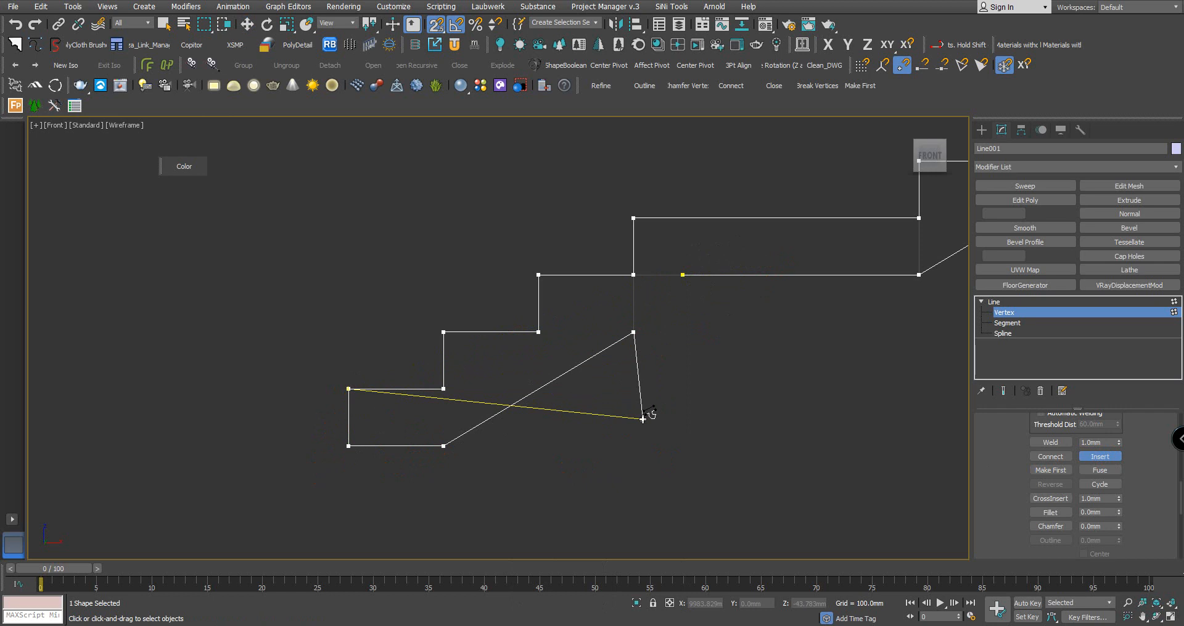
pyautogui.rightClick(643, 419)
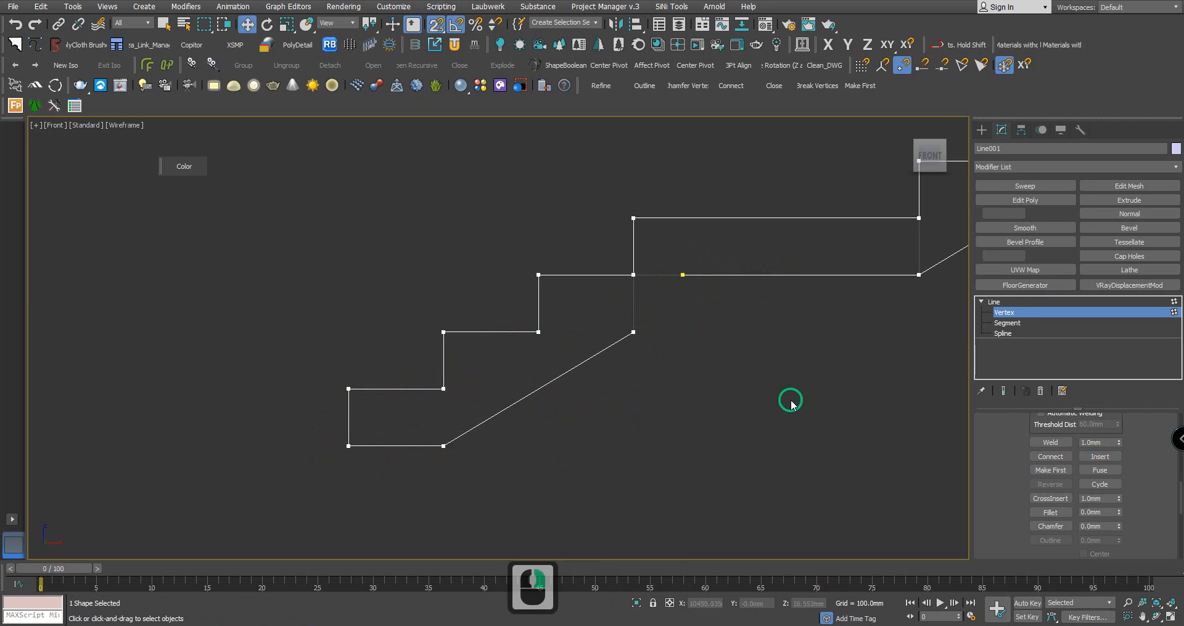
# At Spline level, extend the lower flight's sloping underside until it meets the landing's underside line
pyautogui.moveTo(788, 401); pyautogui.dragTo(713, 409, button='middle')
pyautogui.click(1003, 333)
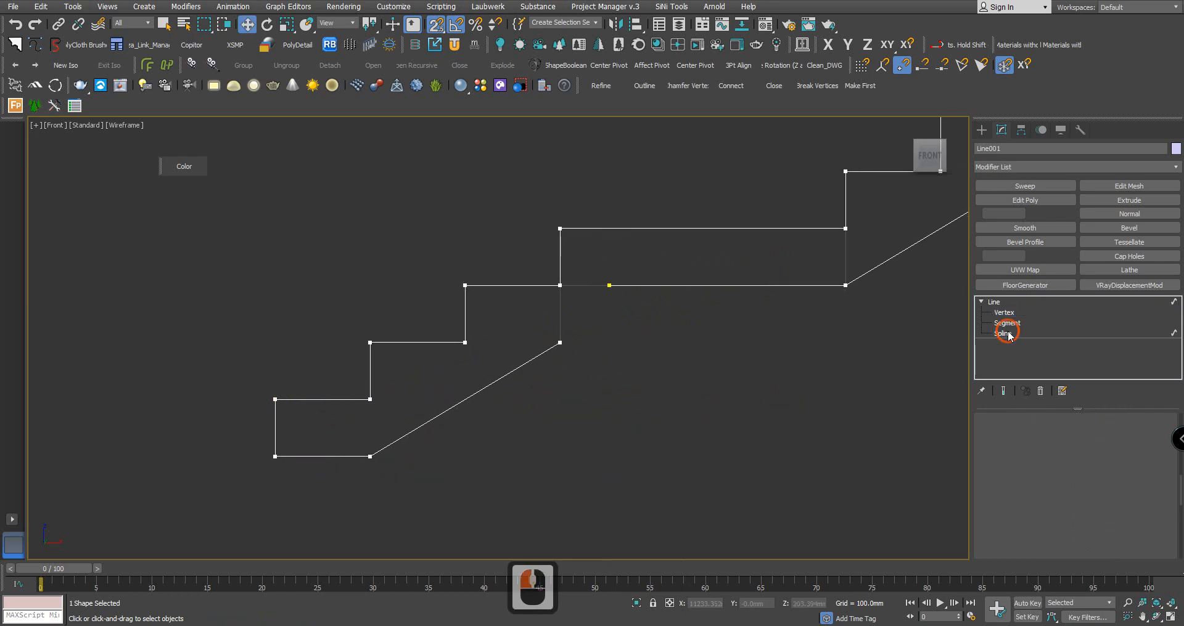
pyautogui.click(520, 343)
pyautogui.scroll(3, 627, 327)
pyautogui.moveTo(626, 324); pyautogui.dragTo(571, 373, button='middle')
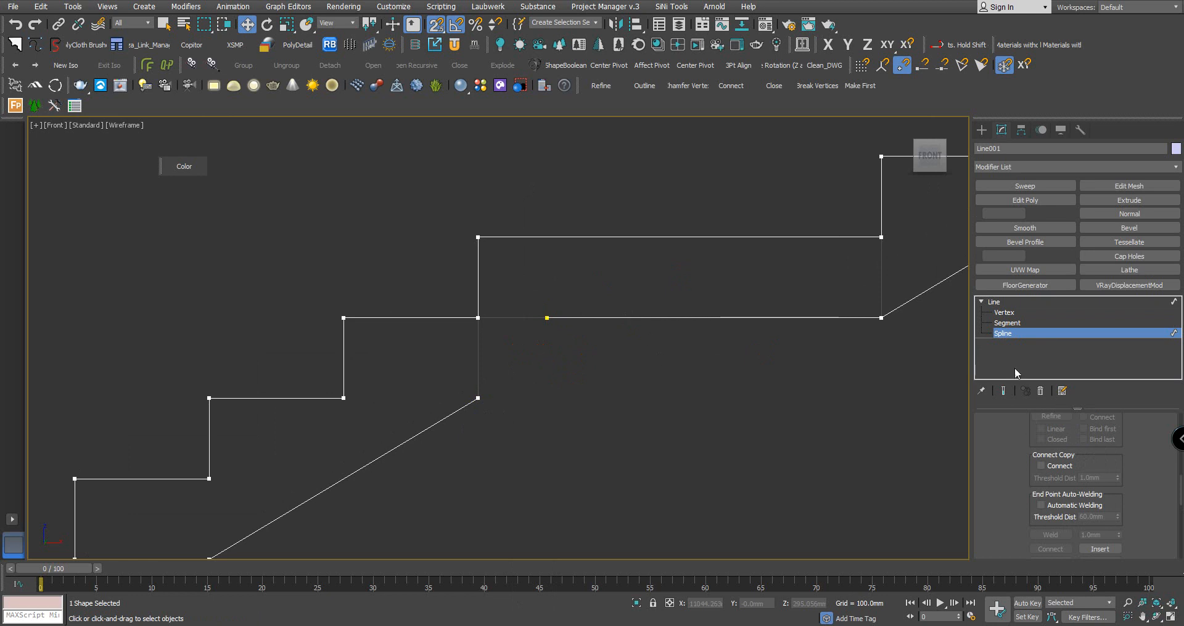
pyautogui.moveTo(458, 461)
pyautogui.mouseDown(button='middle')
pyautogui.moveTo(528, 415)
pyautogui.moveTo(459, 443)
pyautogui.mouseUp(button='middle')
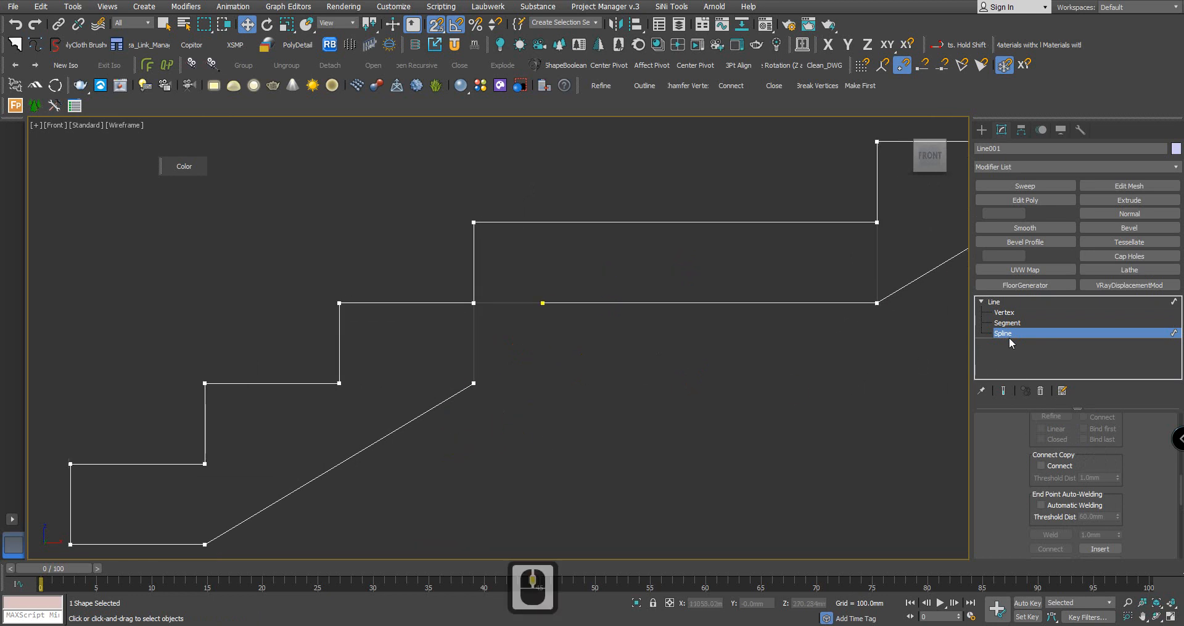
pyautogui.scroll(-4, 974, 432)
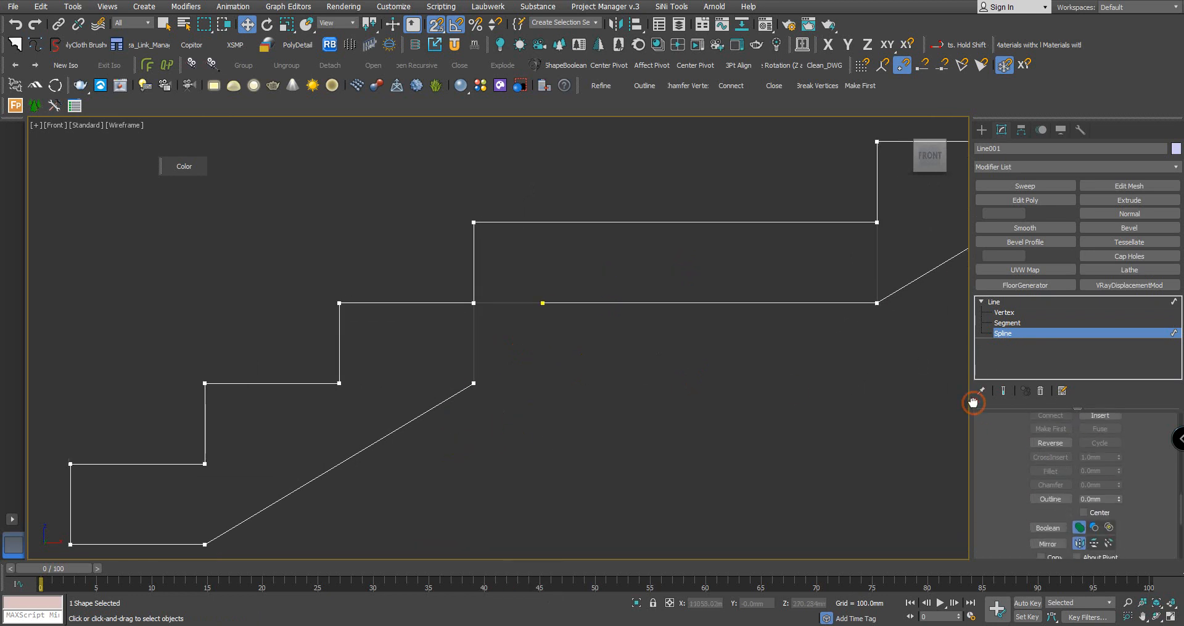
pyautogui.click(997, 333)
pyautogui.moveTo(991, 475); pyautogui.dragTo(976, 373)
pyautogui.click(492, 449)
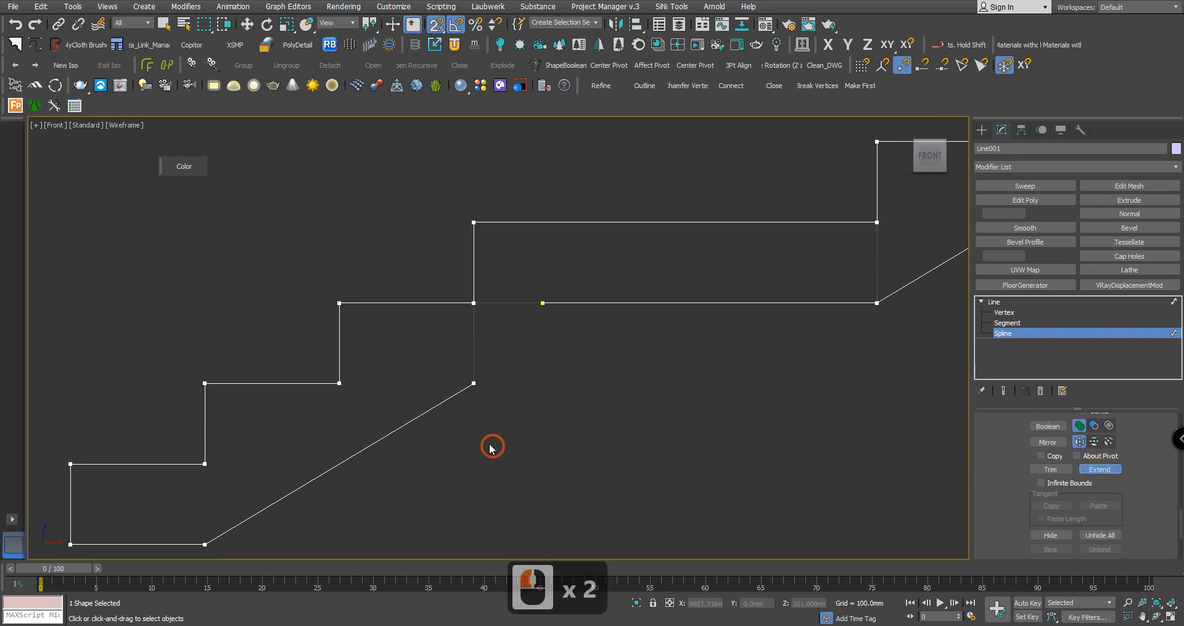
pyautogui.click(462, 389)
pyautogui.scroll(-4, 758, 423)
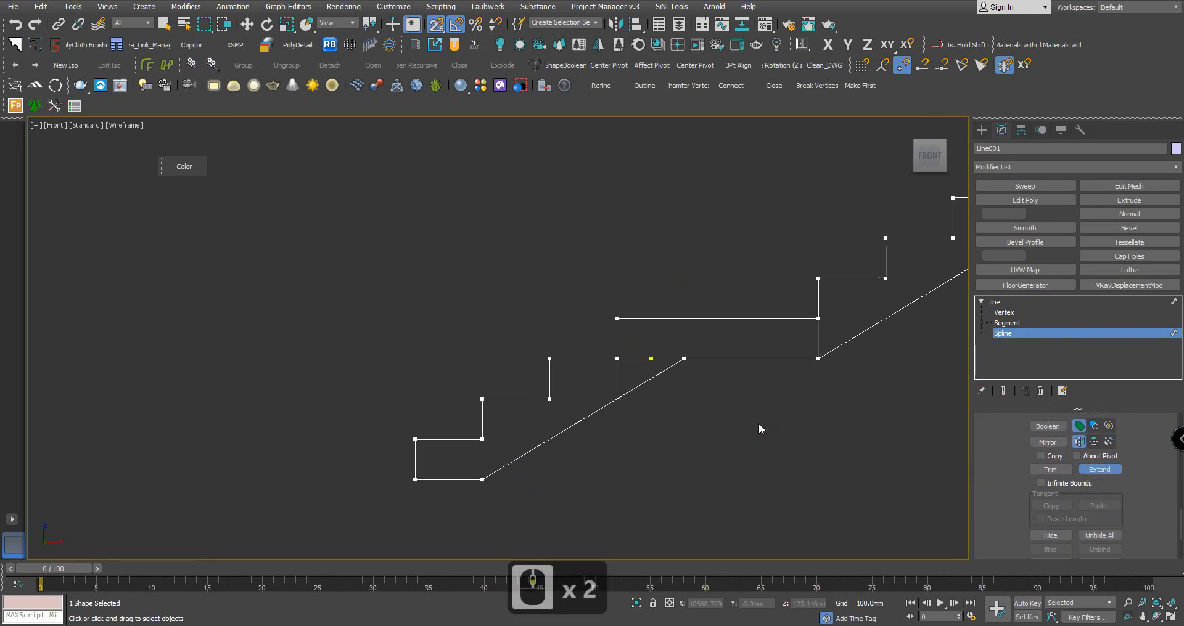
# Trim the surplus end of the landing's underside line beyond its intersection with the lower flight's slope
pyautogui.scroll(2, 655, 397)
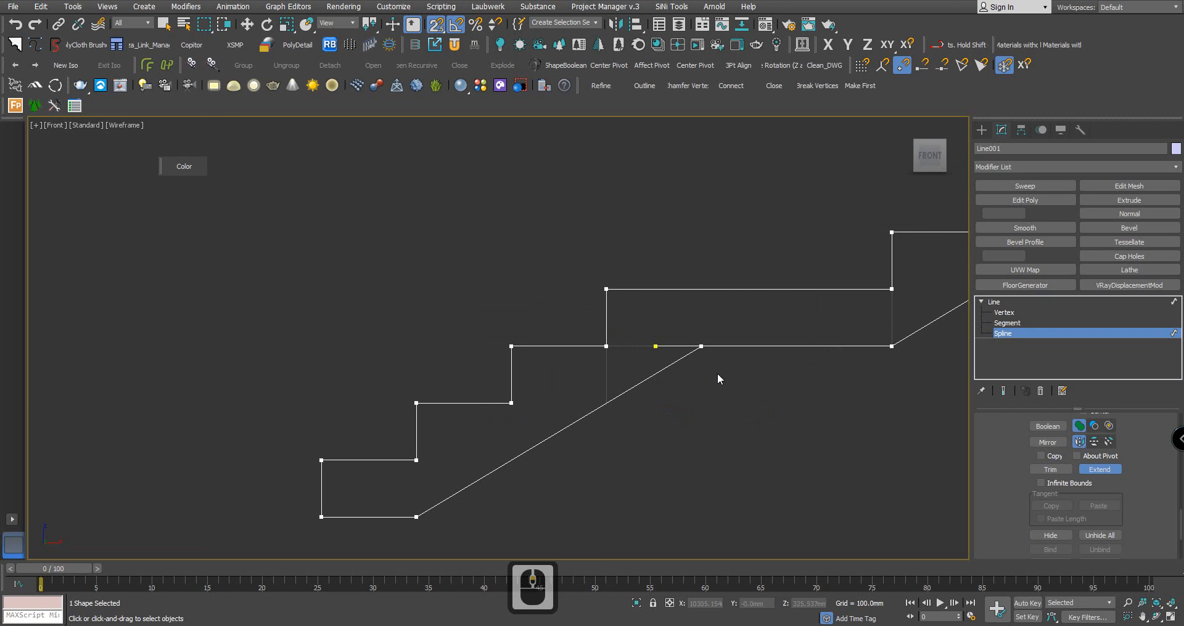
pyautogui.scroll(2, 712, 369)
pyautogui.click(1048, 470)
pyautogui.click(717, 378)
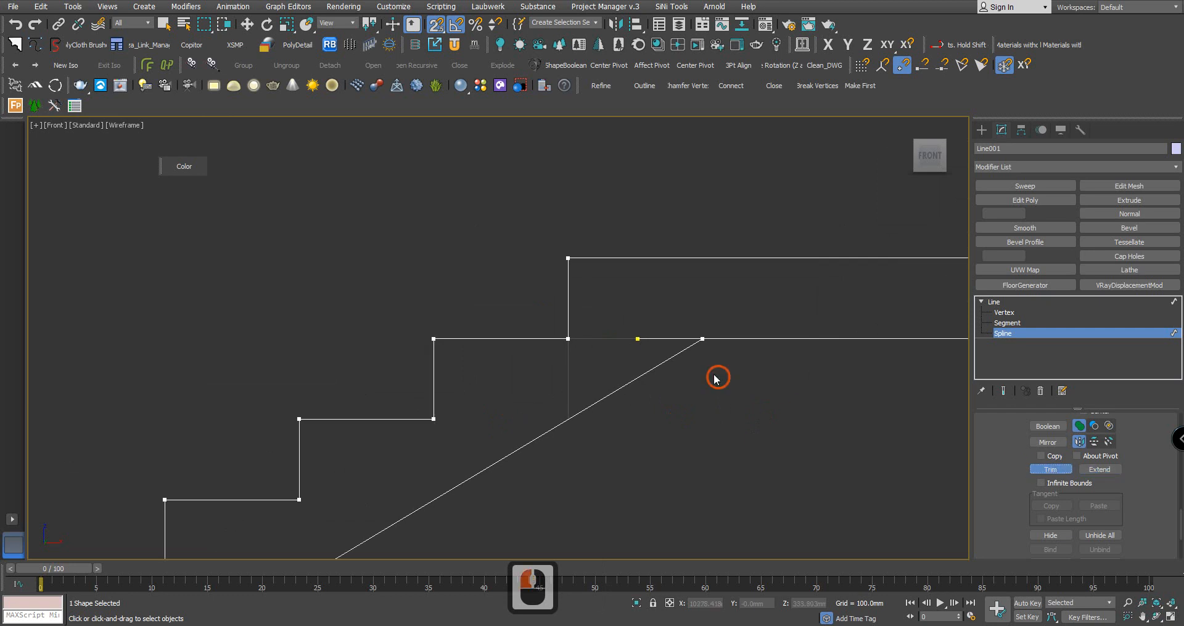
pyautogui.click(651, 340)
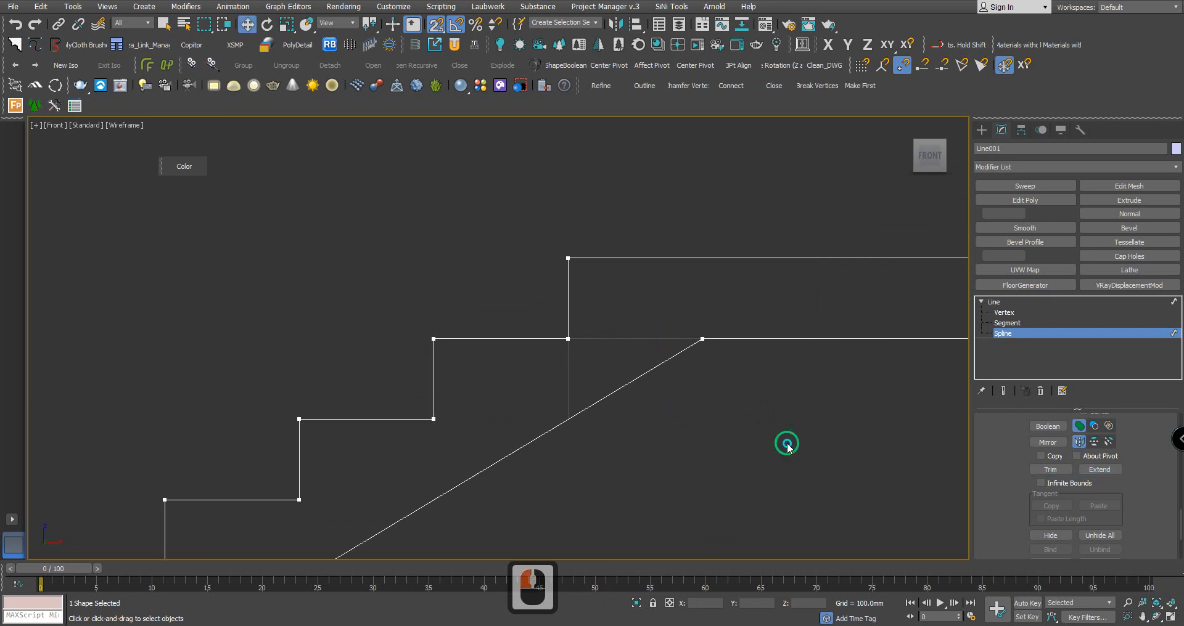
# At Vertex level, pull the lower slope's end vertex away from the landing's underside line to test whether the ends are joined
pyautogui.scroll(-4, 828, 470)
pyautogui.moveTo(829, 470); pyautogui.dragTo(673, 456, button='middle')
pyautogui.scroll(2, 823, 424)
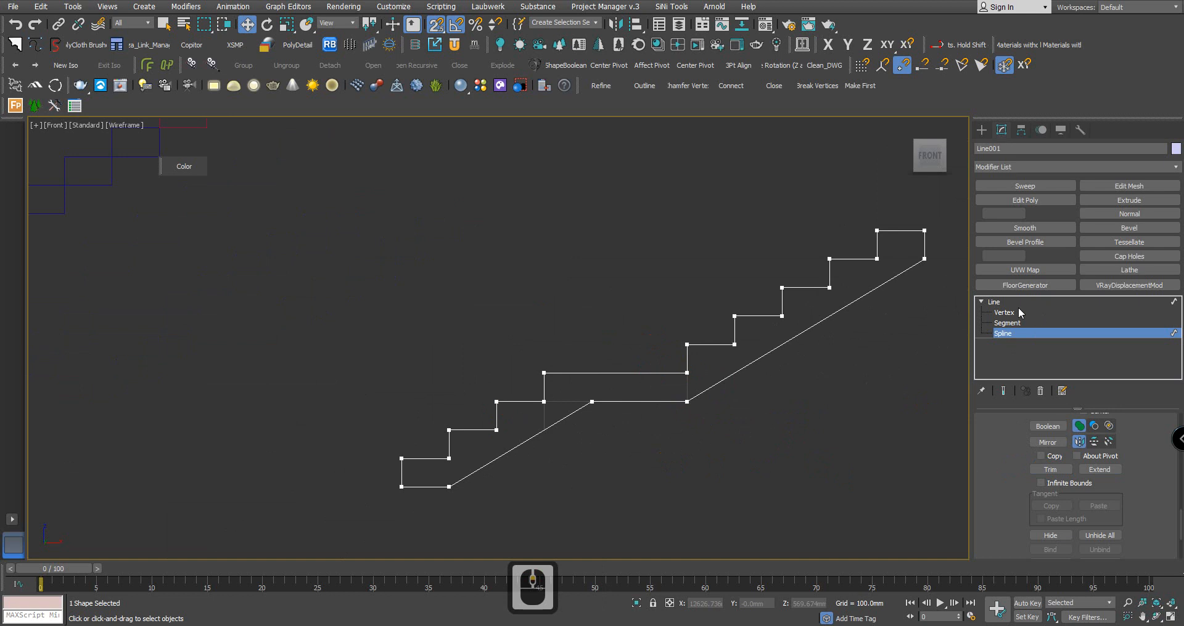
pyautogui.click(1016, 312)
pyautogui.click(733, 458)
pyautogui.scroll(8, 608, 391)
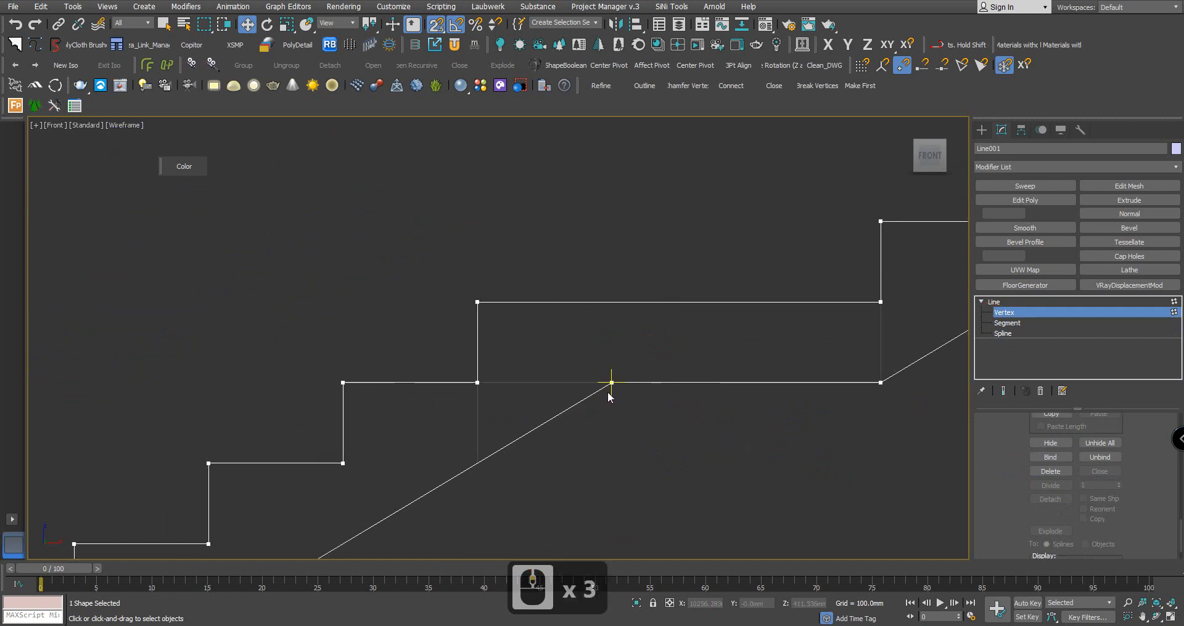
pyautogui.scroll(-8, 623, 376)
pyautogui.scroll(-2, 634, 406)
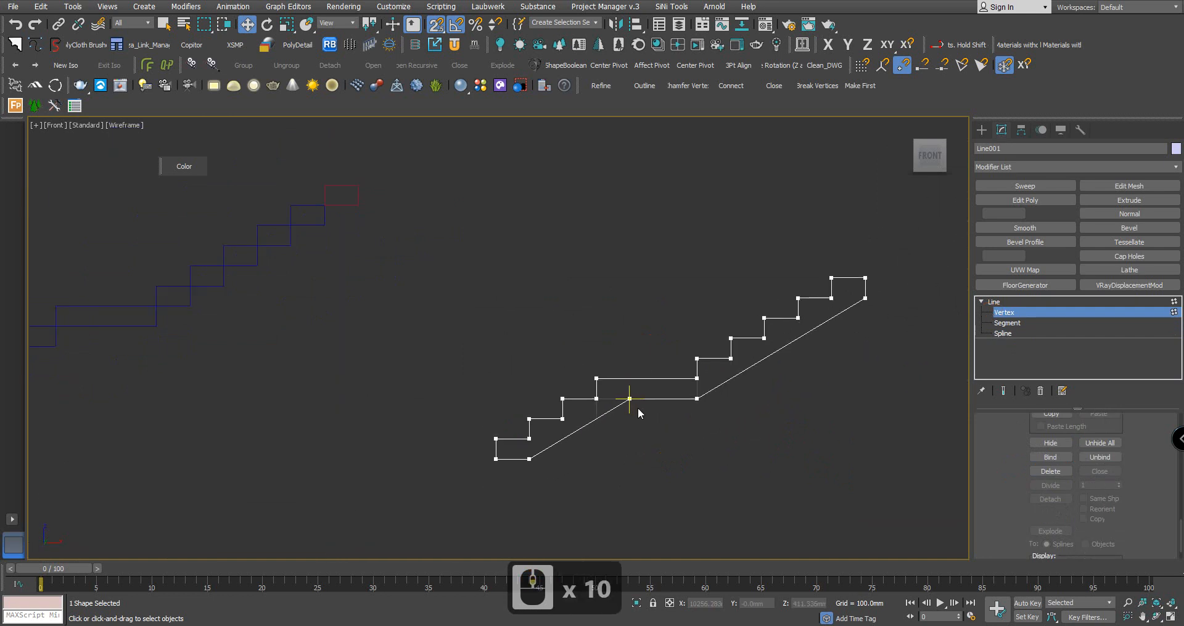
pyautogui.scroll(4, 635, 401)
pyautogui.click(612, 380)
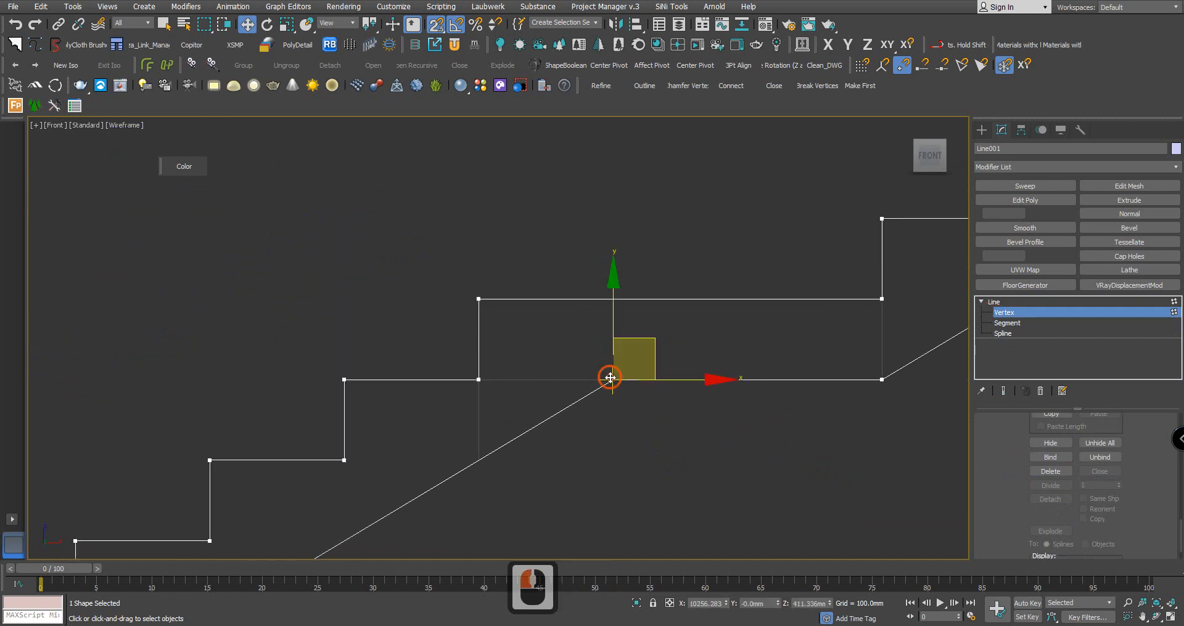
pyautogui.scroll(-2, 635, 418)
pyautogui.moveTo(641, 360); pyautogui.dragTo(619, 456)
pyautogui.click(756, 489)
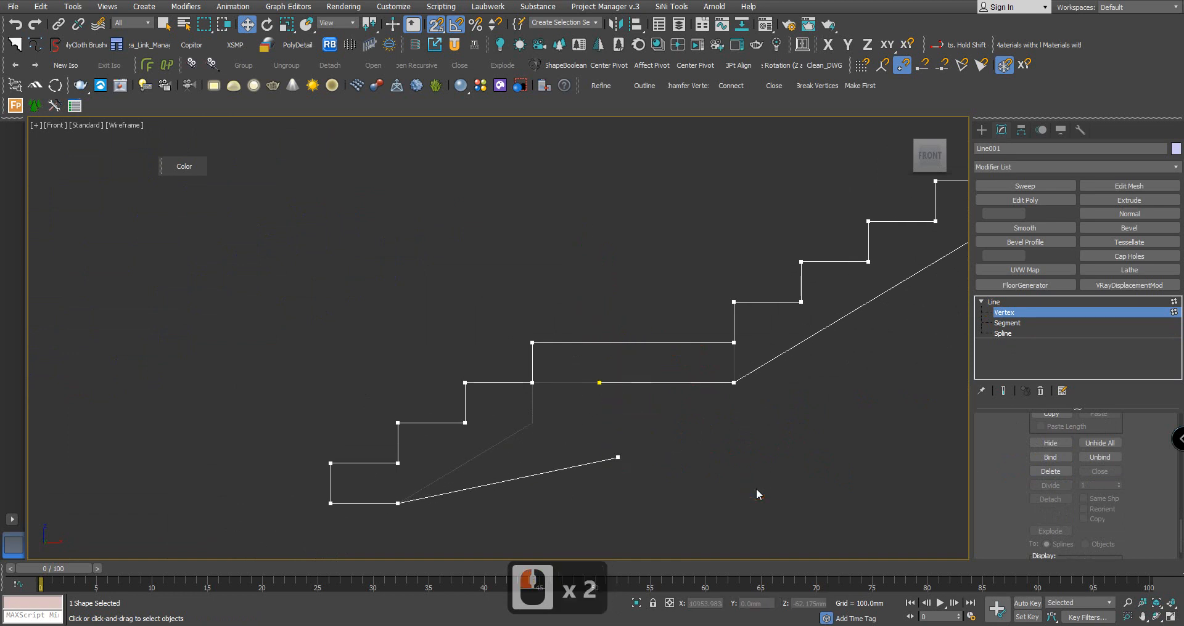
# Undo the test move of the lower slope's end vertex and clear the vertex selection
pyautogui.hotkey('ctrl', 'z')
pyautogui.hotkey('ctrl', 'z')
pyautogui.click(757, 493)
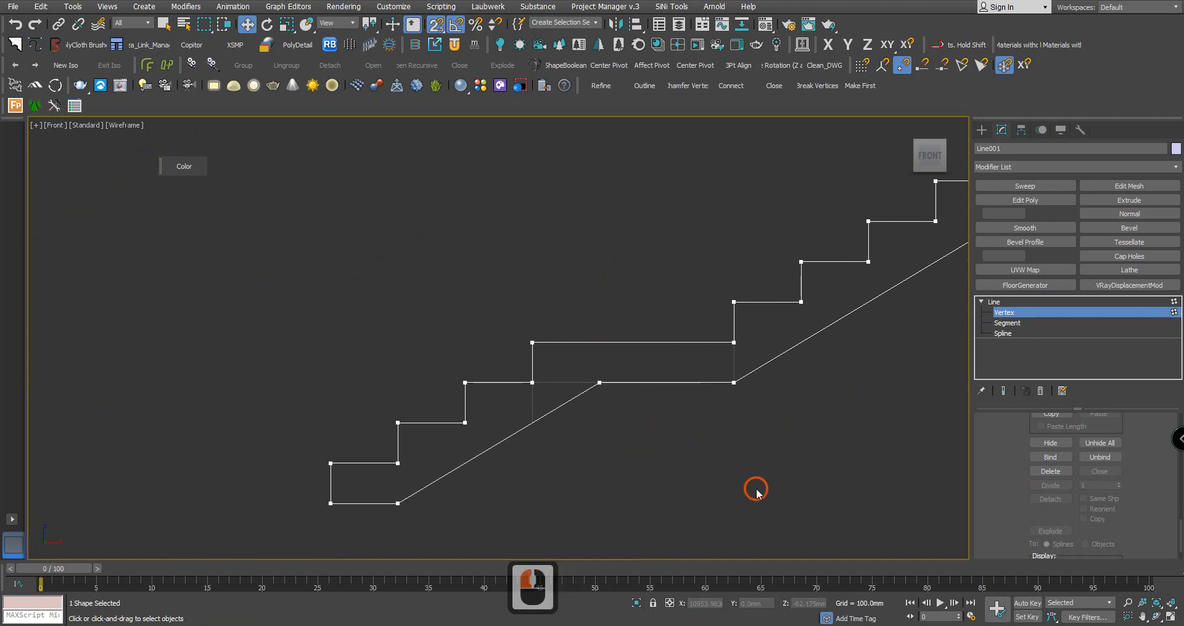
# Switch to the perspective view, leave Vertex level and extrude the traced stair profile by 900 mm
pyautogui.press('p')
pyautogui.press('z')
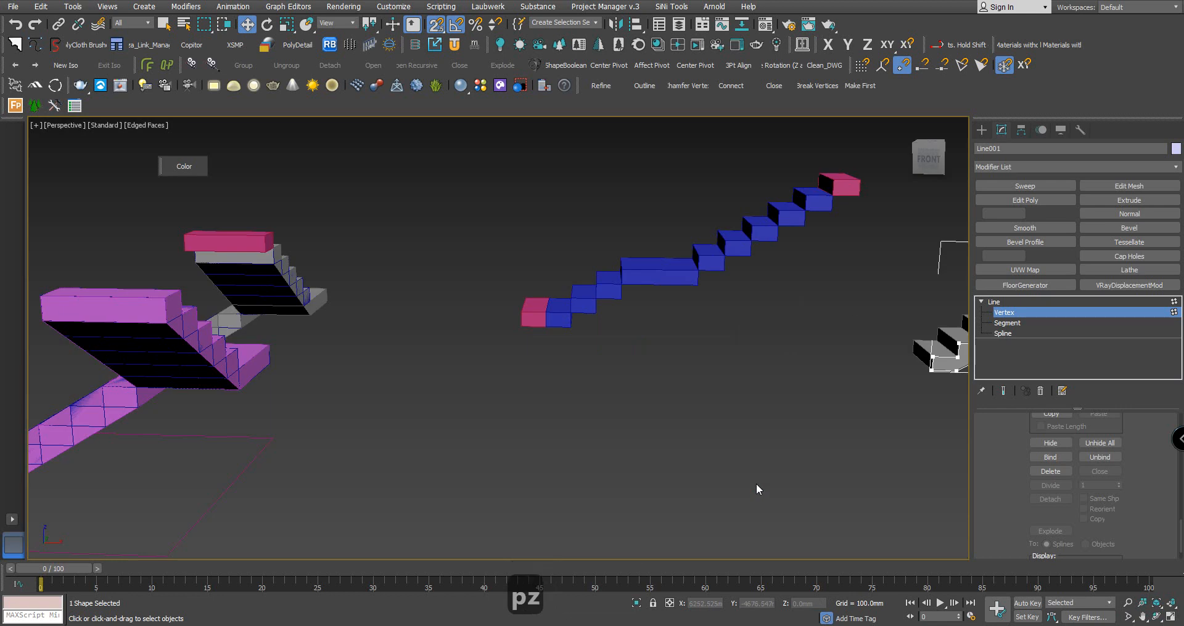
pyautogui.scroll(-2, 703, 471)
pyautogui.keyDown('alt'); pyautogui.moveTo(703, 471); pyautogui.dragTo(877, 444, button='middle'); pyautogui.keyUp('alt')
pyautogui.scroll(3, 877, 443)
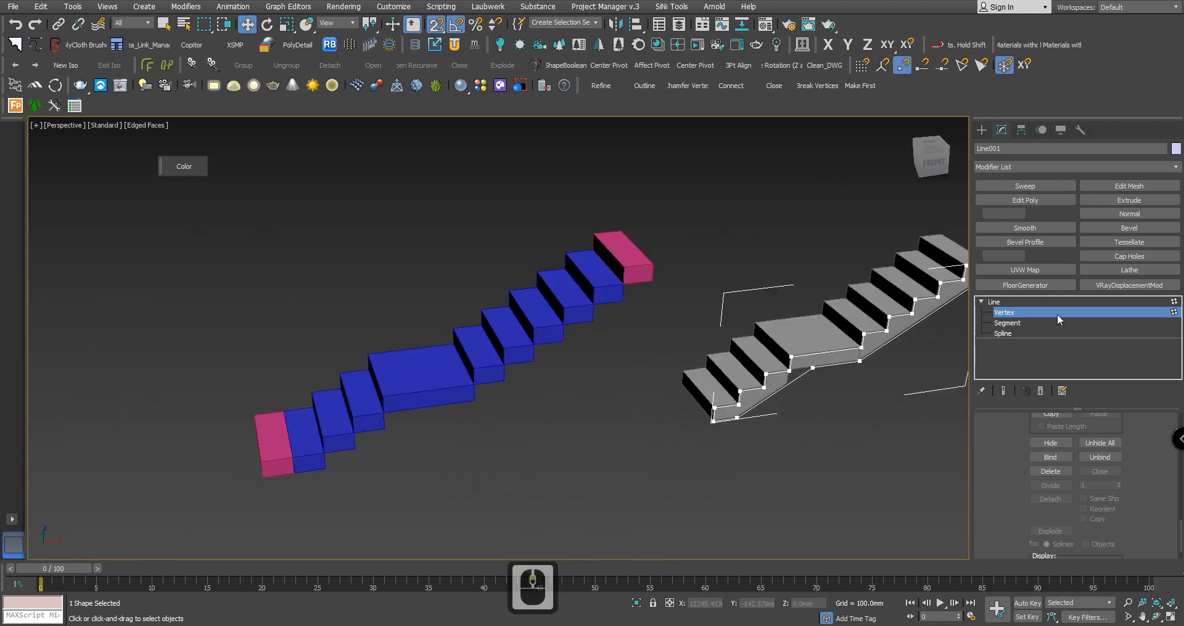
pyautogui.click(1026, 317)
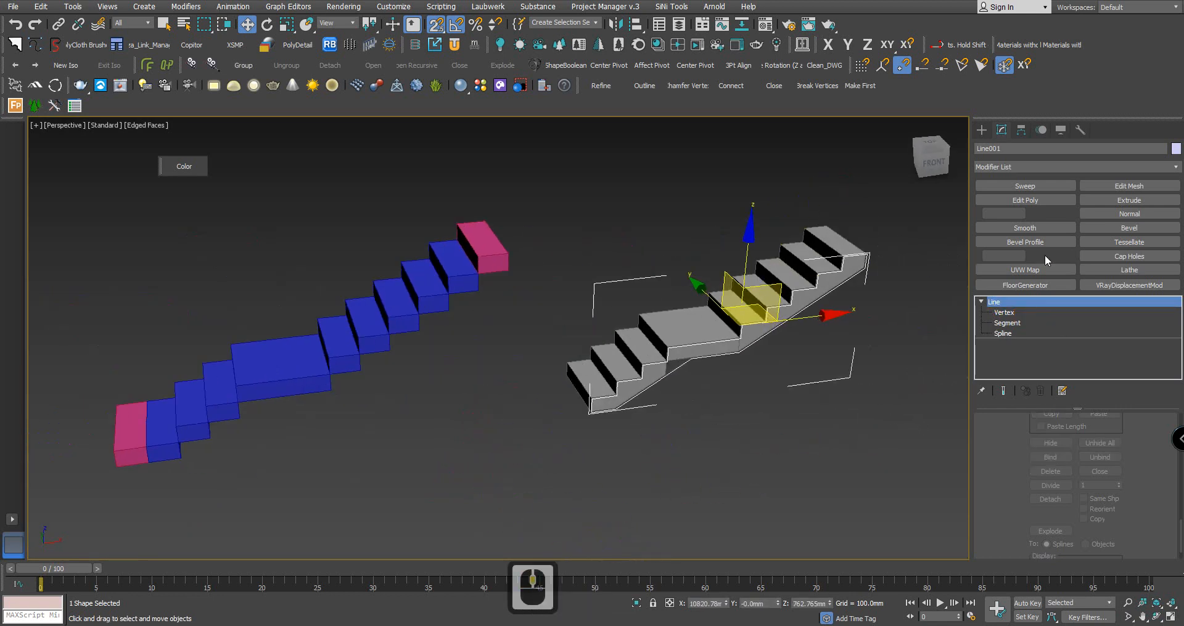
pyautogui.click(1120, 201)
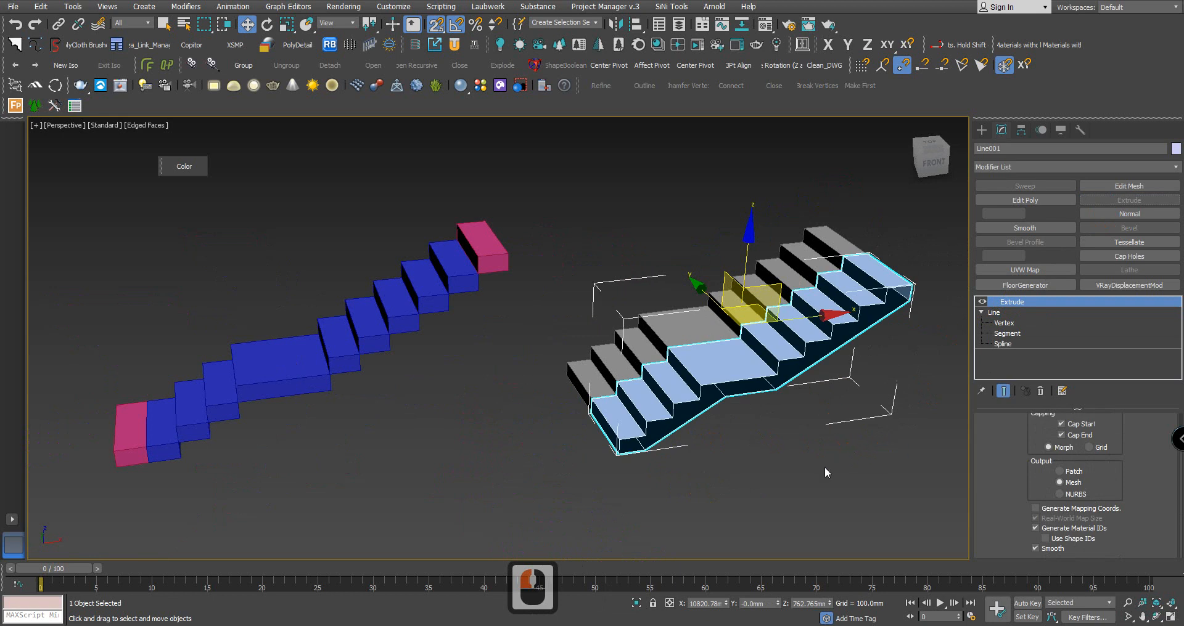
pyautogui.keyDown('alt'); pyautogui.moveTo(840, 464); pyautogui.dragTo(805, 420, button='middle'); pyautogui.keyUp('alt')
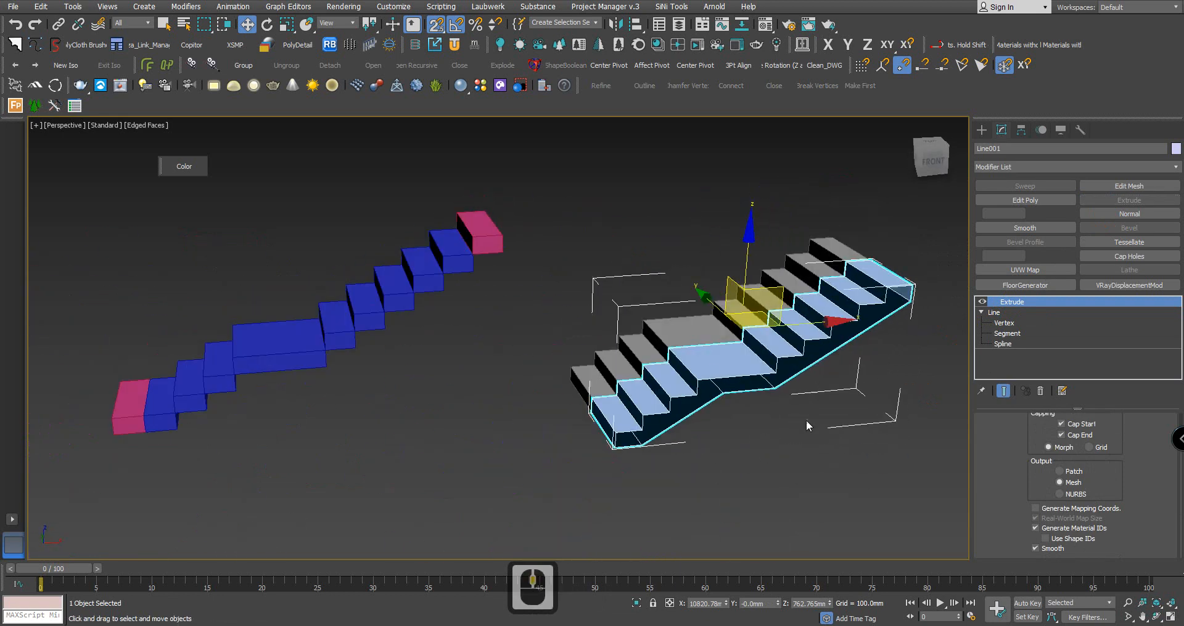
# At the line's Vertex level, weld the two coincident vertices where the lower slope meets the landing's underside, using a 1.0 mm threshold
pyautogui.click(1001, 323)
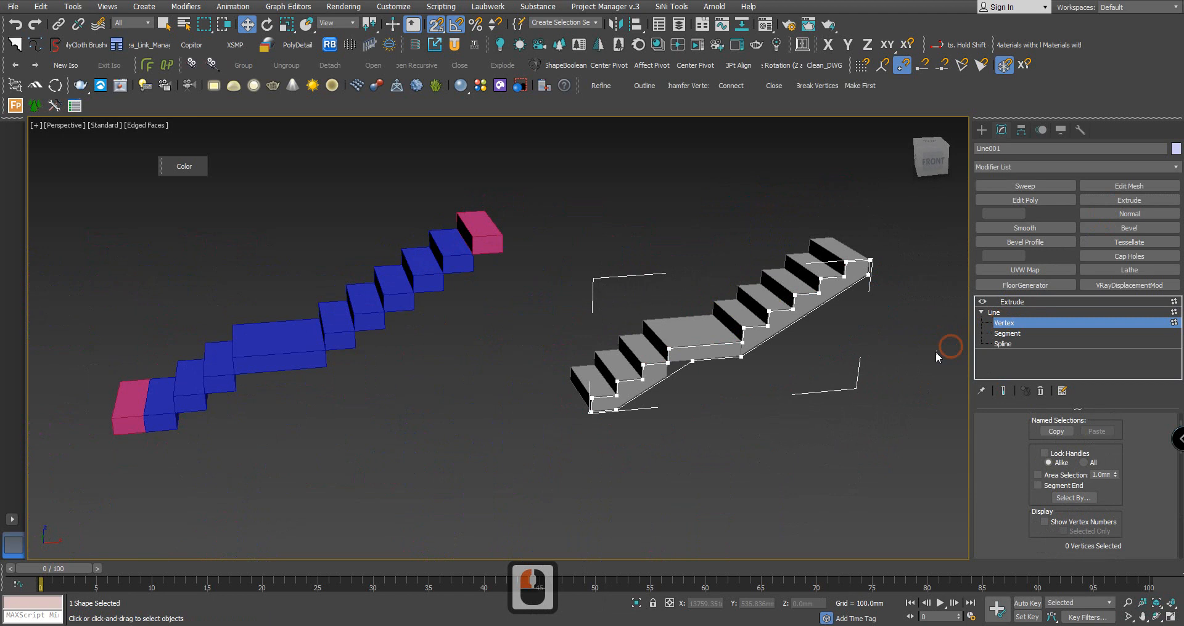
pyautogui.scroll(4, 709, 456)
pyautogui.hotkey('ctrl', 'a')
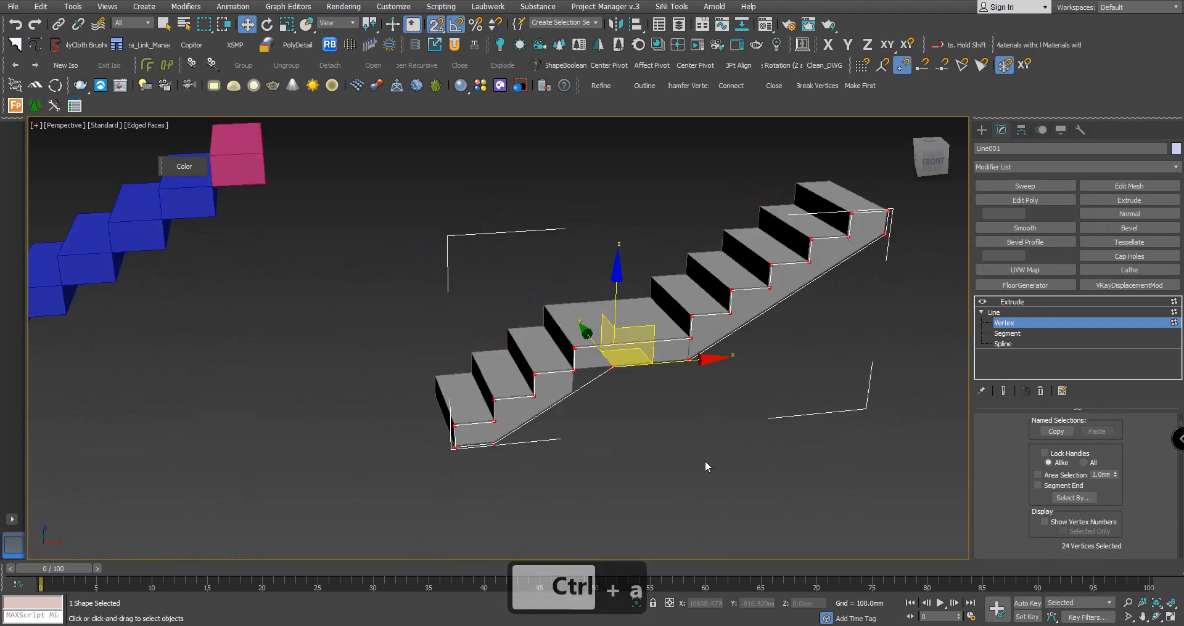
pyautogui.scroll(2, 611, 398)
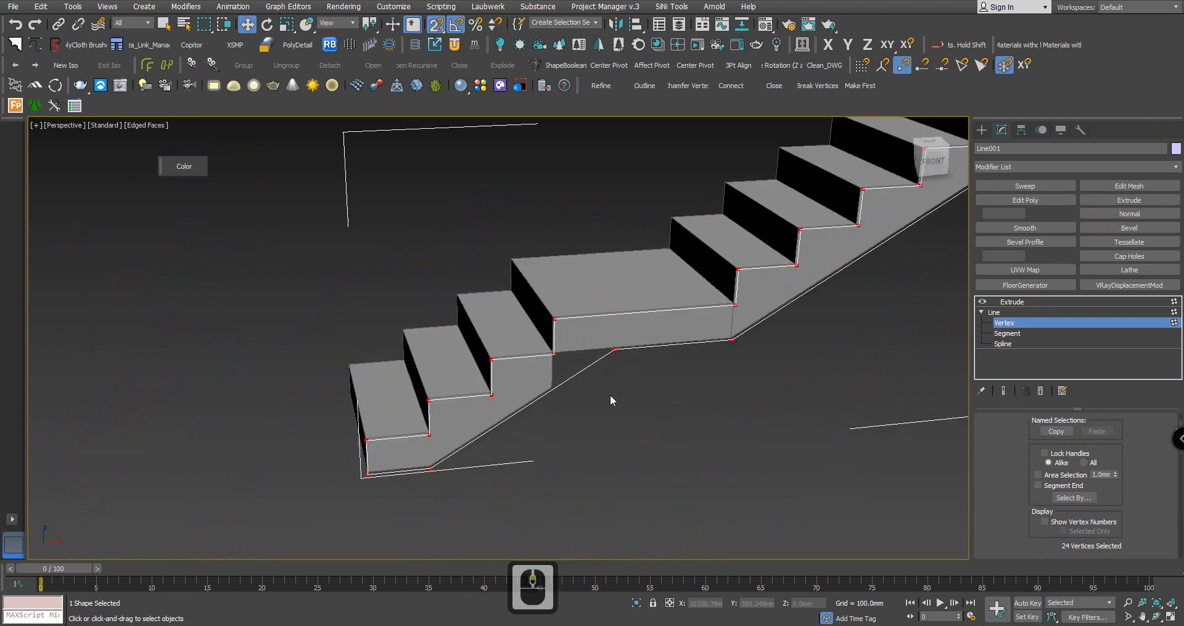
pyautogui.moveTo(637, 398); pyautogui.dragTo(595, 339)
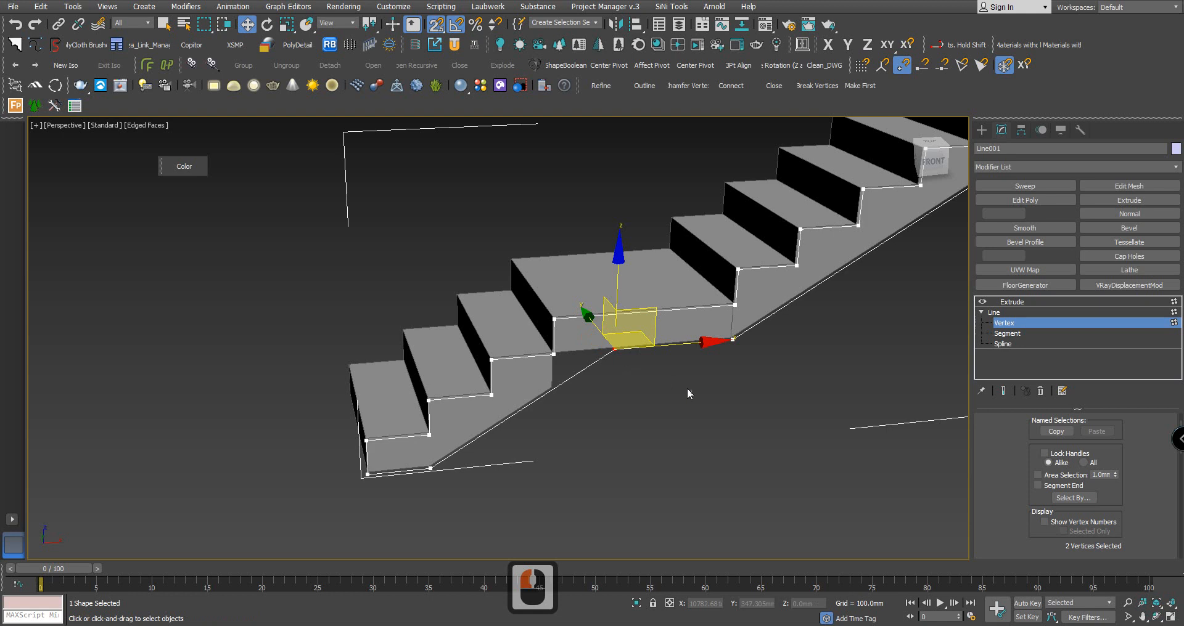
pyautogui.click(692, 393)
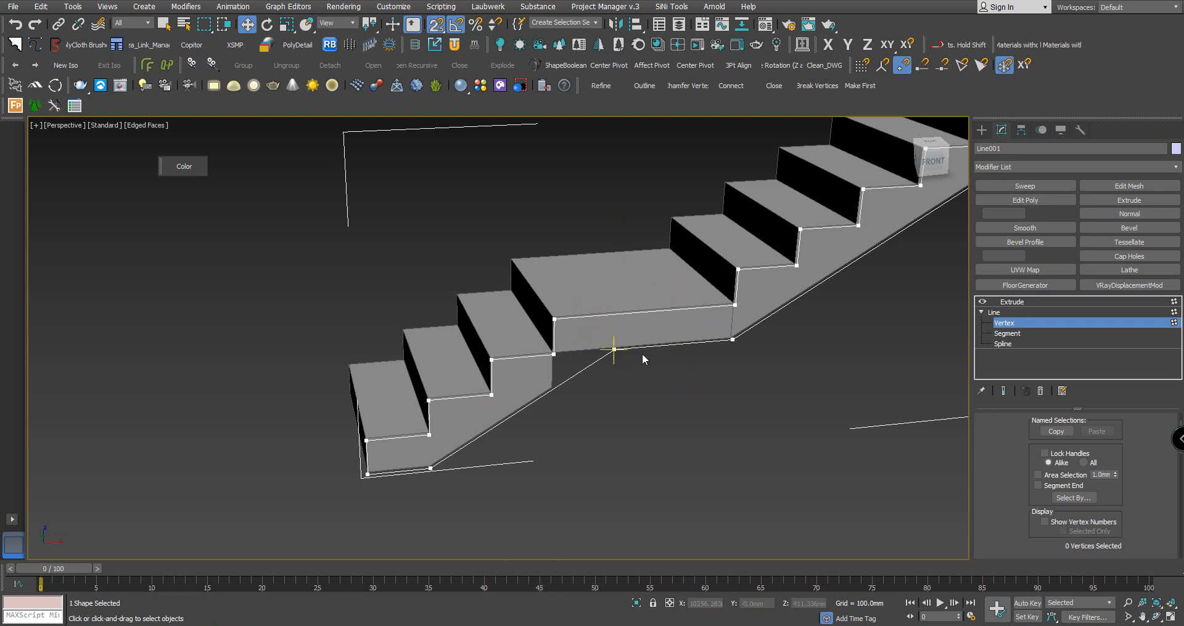
pyautogui.moveTo(647, 388); pyautogui.dragTo(588, 338)
pyautogui.moveTo(1004, 501); pyautogui.dragTo(984, 344)
pyautogui.moveTo(986, 477); pyautogui.dragTo(966, 342)
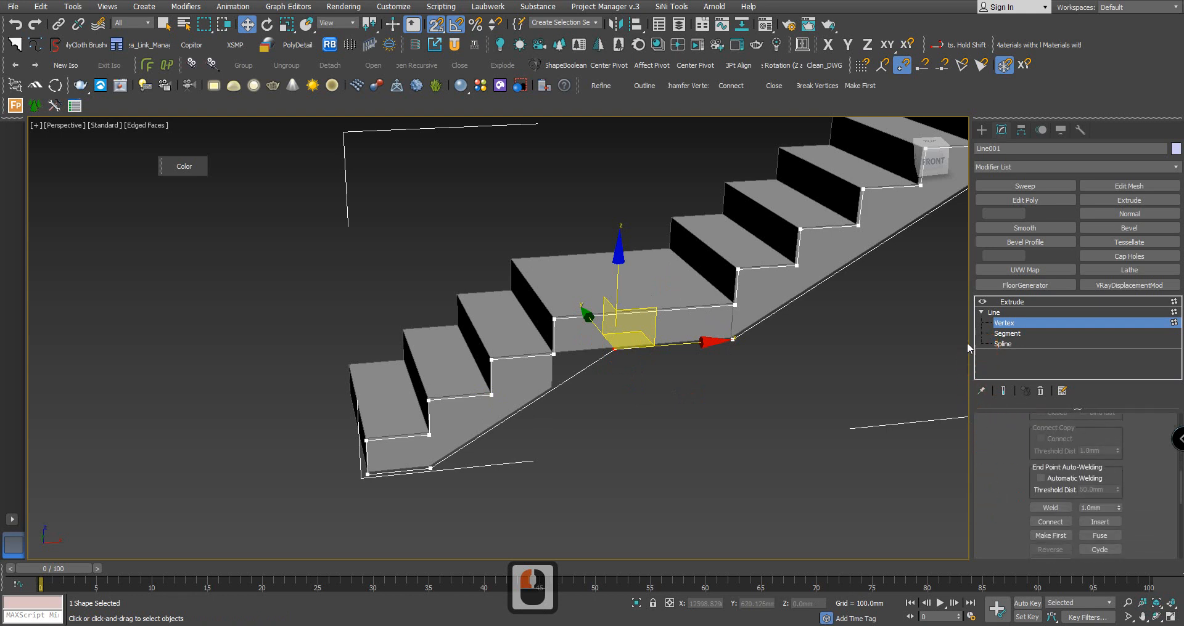
pyautogui.doubleClick(1051, 508)
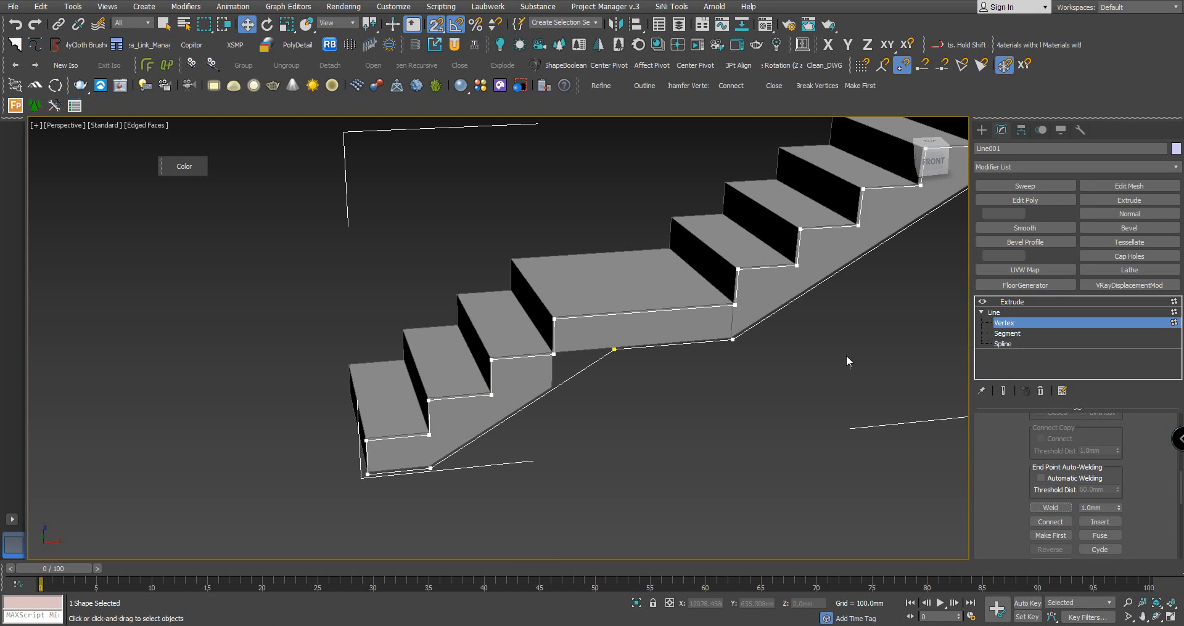
# Return to the Extrude level of the modifier stack and deselect the stair
pyautogui.click(1025, 315)
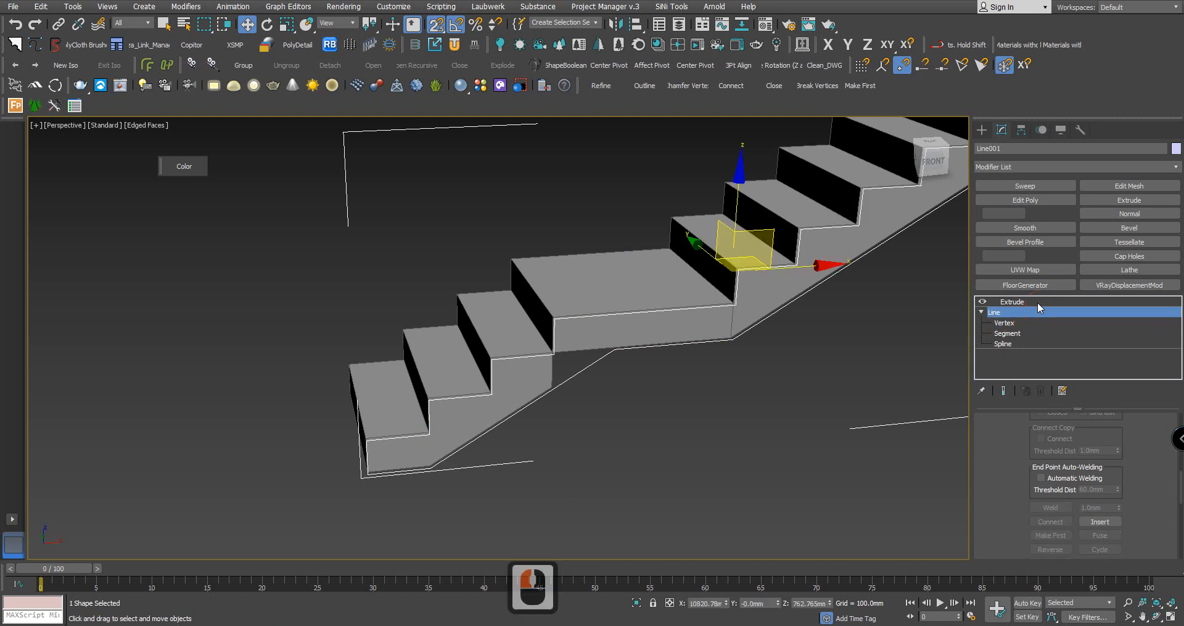
pyautogui.click(1036, 303)
pyautogui.scroll(-4, 778, 439)
pyautogui.scroll(-2, 777, 439)
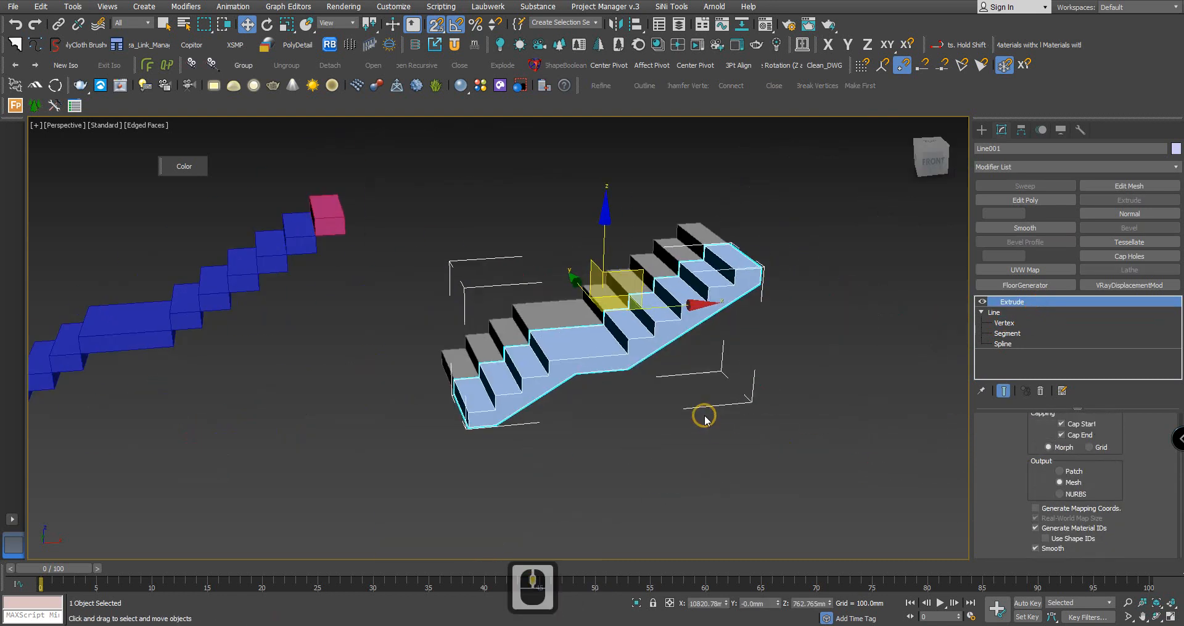
pyautogui.keyDown('alt'); pyautogui.moveTo(698, 444); pyautogui.dragTo(637, 390, button='middle'); pyautogui.keyUp('alt')
pyautogui.click(701, 454)
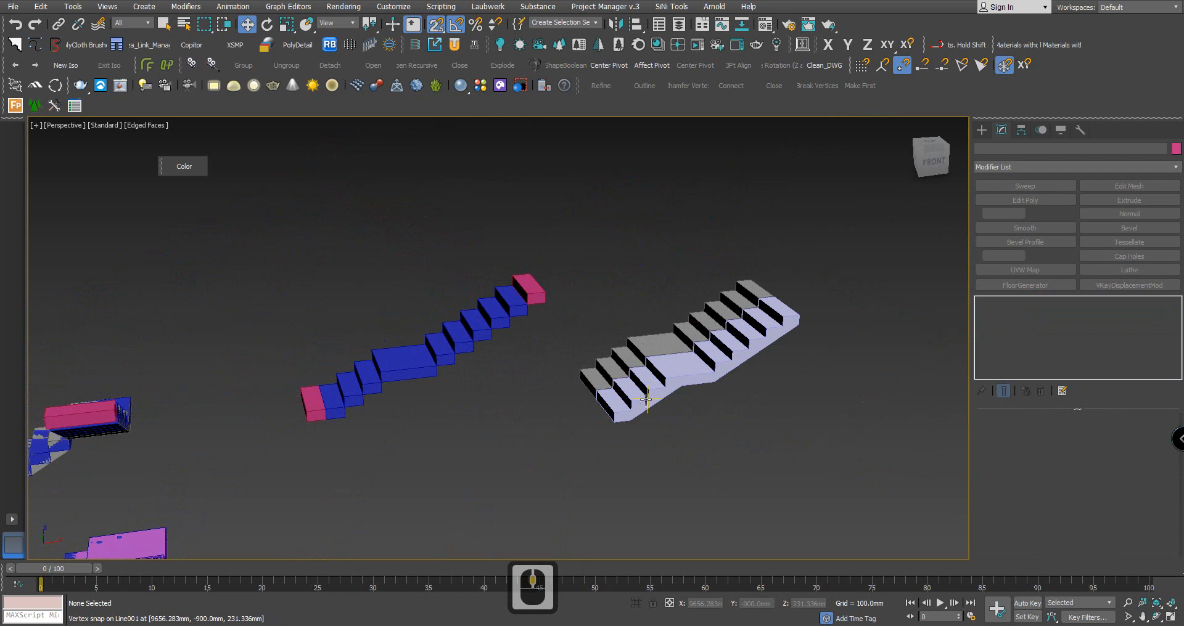
# Select the extruded stair and examine its steps, underside and upper end from several angles
pyautogui.scroll(2, 674, 372)
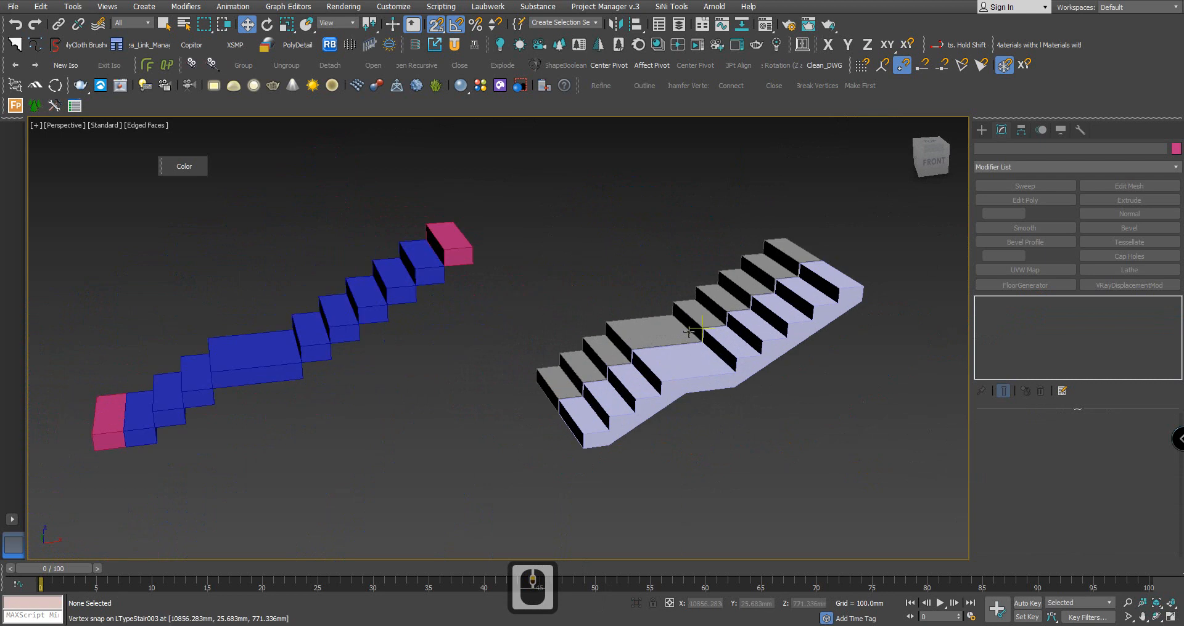
pyautogui.moveTo(699, 352); pyautogui.dragTo(613, 363, button='middle')
pyautogui.click(613, 372)
pyautogui.keyDown('alt'); pyautogui.moveTo(751, 402); pyautogui.dragTo(700, 339, button='middle'); pyautogui.keyUp('alt')
pyautogui.scroll(3, 752, 328)
pyautogui.scroll(2, 752, 328)
pyautogui.scroll(-1, 742, 349)
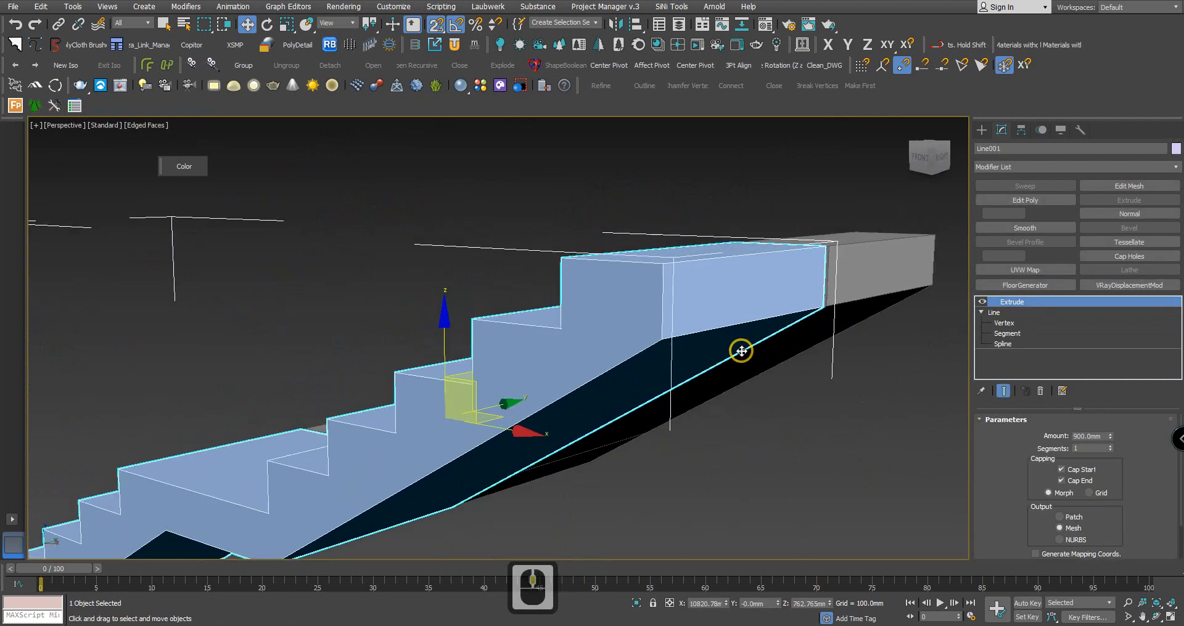
pyautogui.scroll(-3, 679, 336)
pyautogui.keyDown('alt'); pyautogui.moveTo(679, 336); pyautogui.dragTo(820, 361, button='middle'); pyautogui.keyUp('alt')
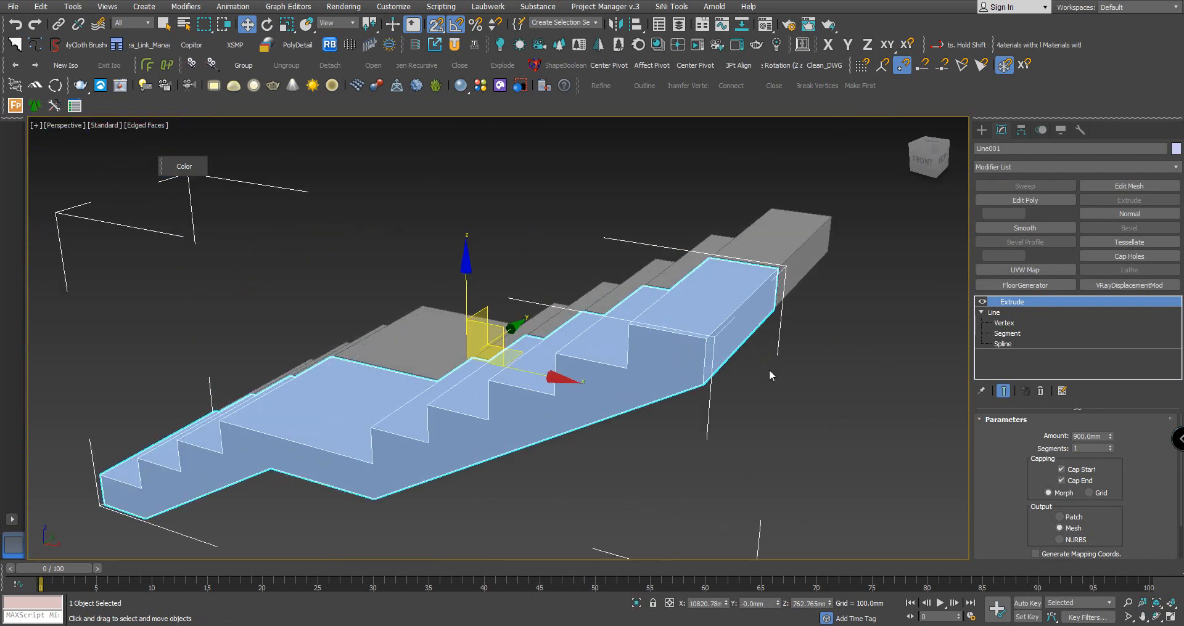
# Check the profile's vertices at the line's Vertex level, then return to the Extrude modifier
pyautogui.click(1003, 323)
pyautogui.click(798, 350)
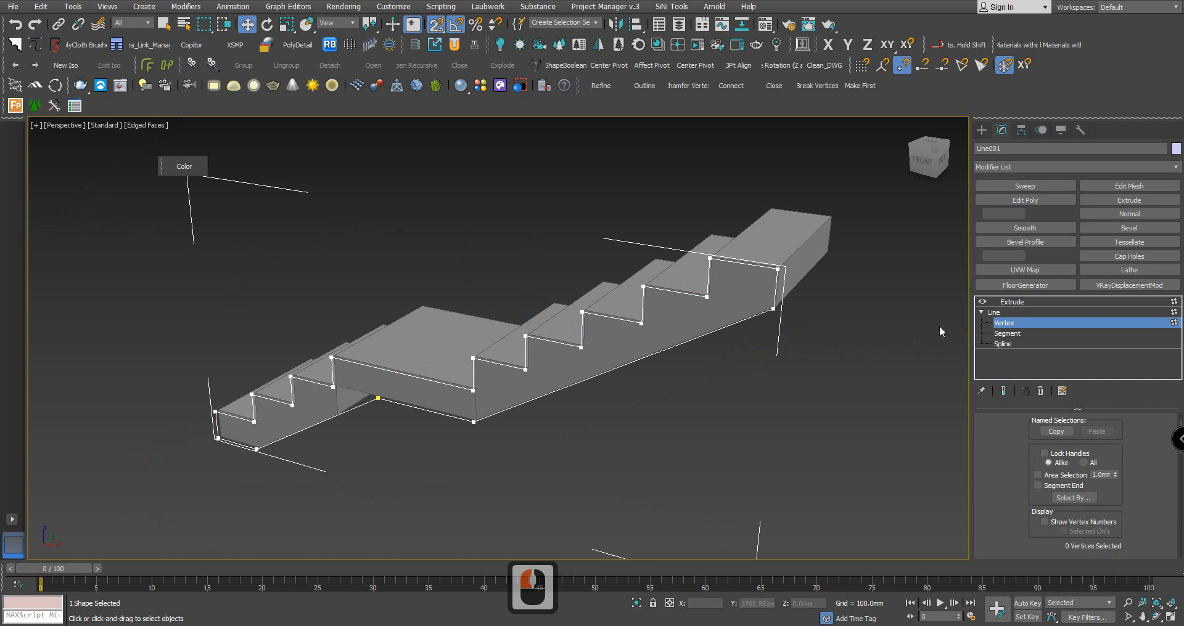
pyautogui.click(1005, 312)
pyautogui.click(1021, 302)
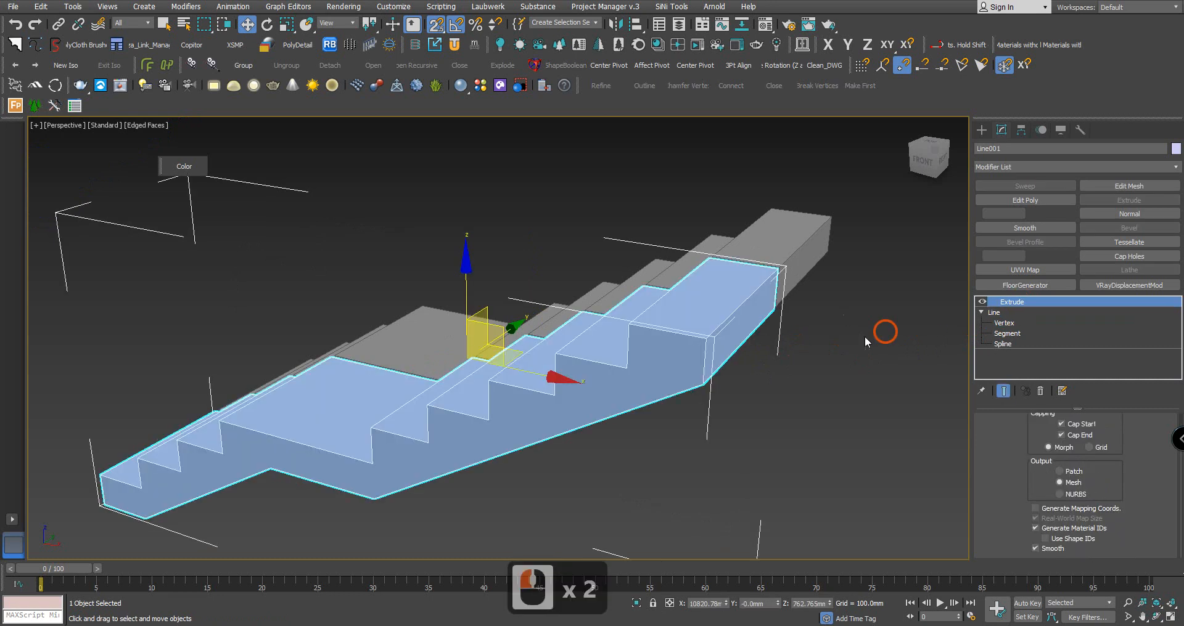
pyautogui.moveTo(737, 377)
pyautogui.keyDown('alt'); pyautogui.mouseDown(button='middle')
pyautogui.moveTo(764, 365)
pyautogui.moveTo(719, 380)
pyautogui.mouseUp(button='middle'); pyautogui.keyUp('alt')
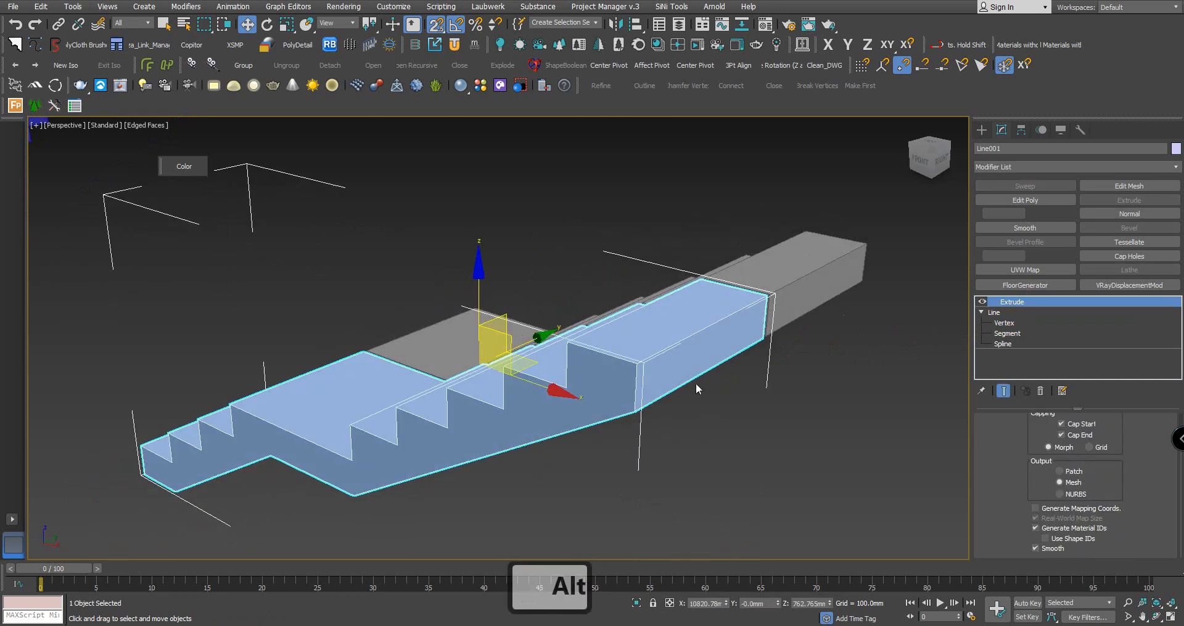
# Add Edit Poly and, with snapping off, extrude the top step's end face about 640 mm along X to form an upper landing
pyautogui.click(1028, 199)
pyautogui.click(1087, 470)
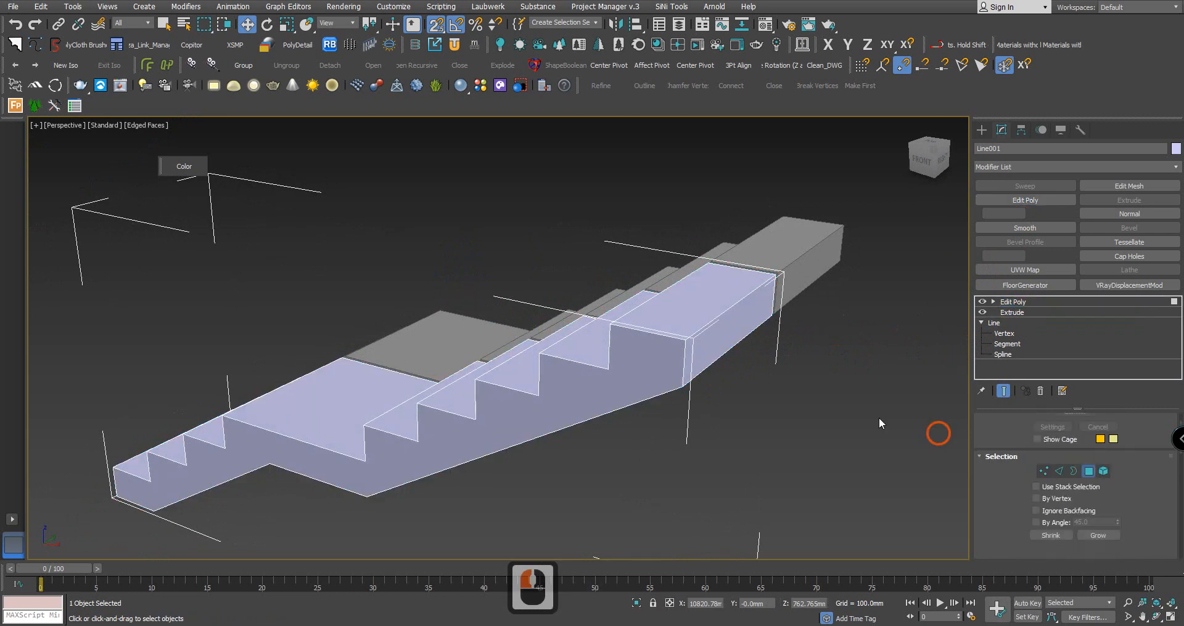
pyautogui.click(770, 349)
pyautogui.click(435, 27)
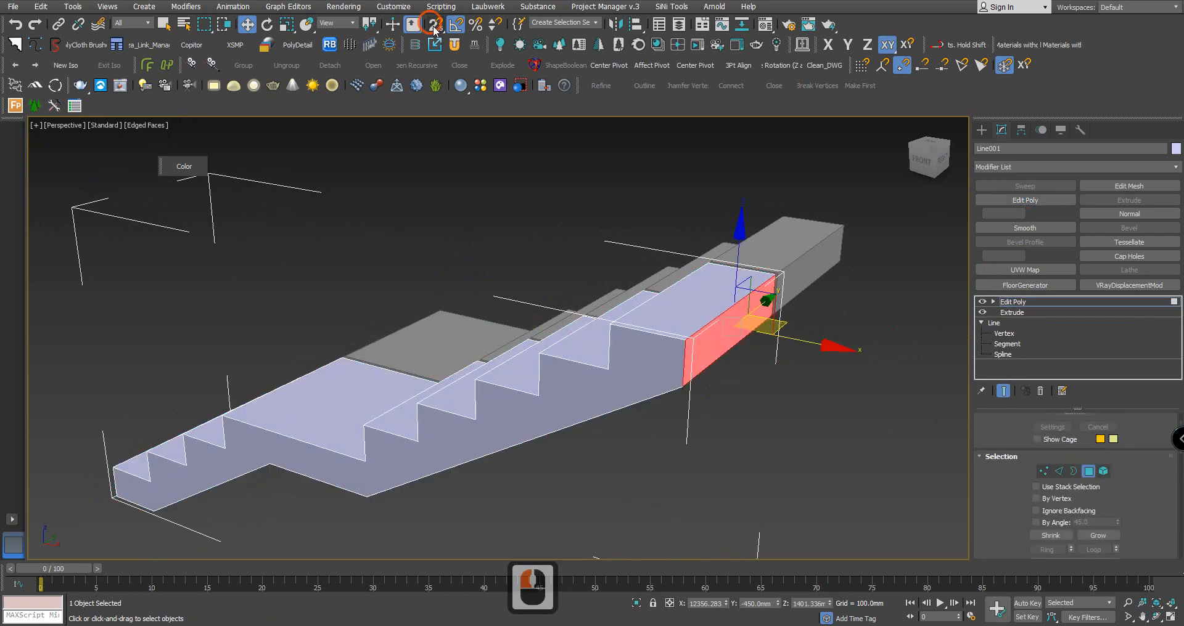
pyautogui.moveTo(651, 292); pyautogui.dragTo(495, 289, button='middle')
pyautogui.keyDown('shift'); pyautogui.moveTo(600, 338); pyautogui.dragTo(752, 371); pyautogui.keyUp('shift')
pyautogui.scroll(-2, 752, 304)
pyautogui.keyDown('alt'); pyautogui.moveTo(752, 304); pyautogui.dragTo(634, 331, button='middle'); pyautogui.keyUp('alt')
pyautogui.middleClick(563, 375)
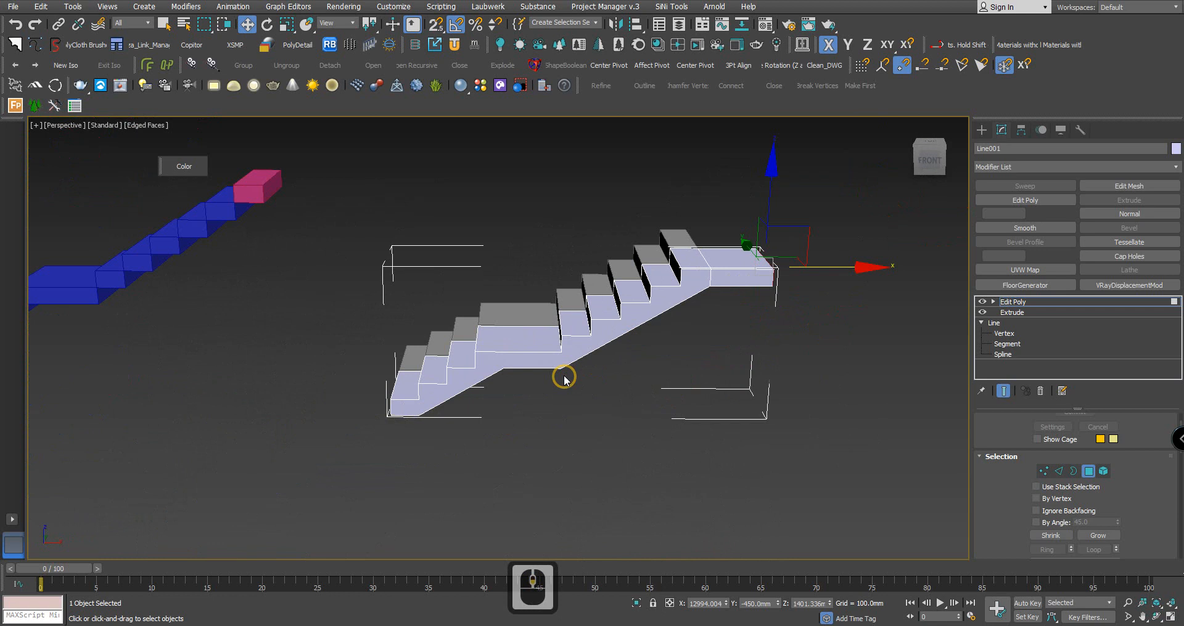
pyautogui.scroll(5, 565, 295)
pyautogui.scroll(-3, 536, 311)
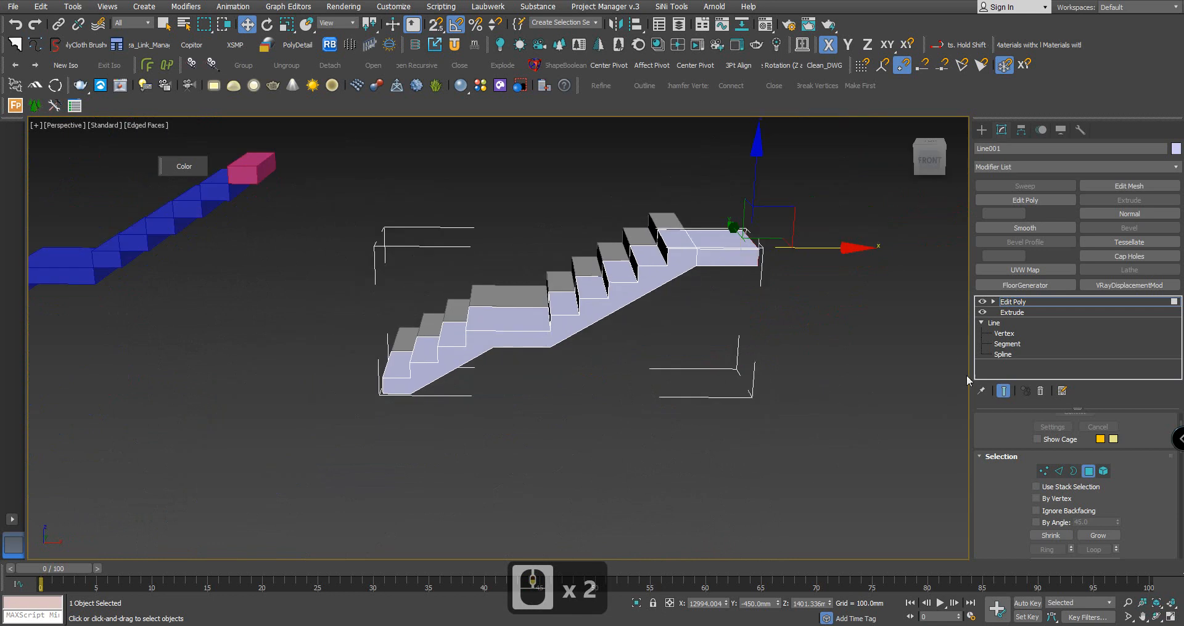
# Lengthen the intermediate landing by moving all vertices of the upper flight and top landing about 330 mm along X, and deselect the stair
pyautogui.click(992, 302)
pyautogui.click(1016, 312)
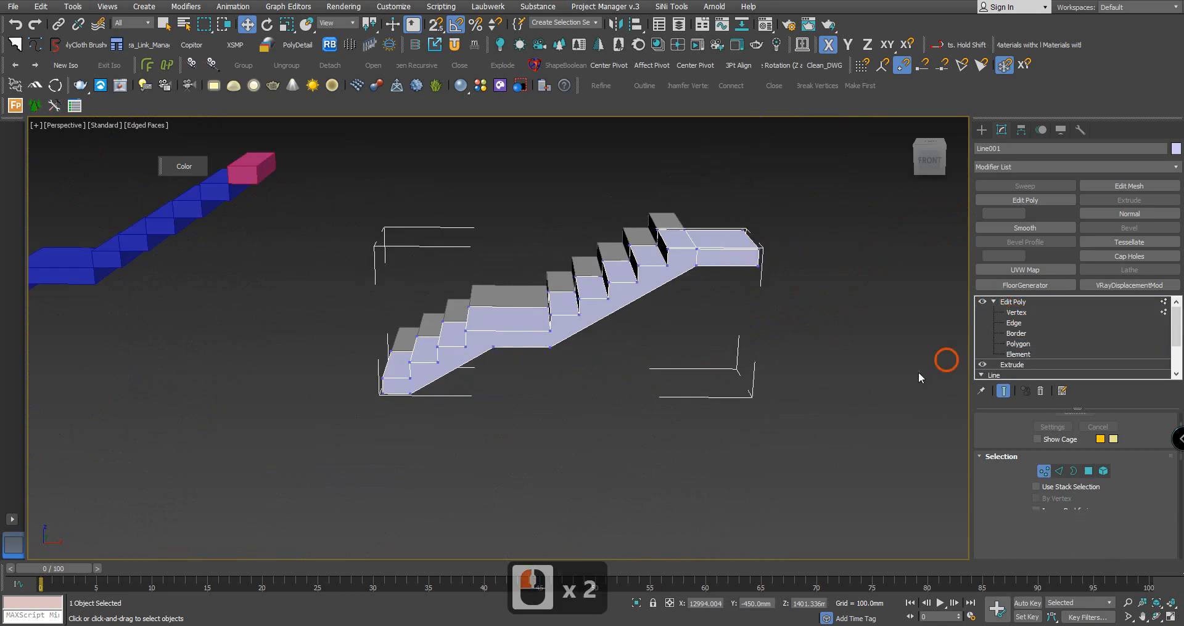
pyautogui.moveTo(888, 171); pyautogui.dragTo(534, 414)
pyautogui.click(735, 354)
pyautogui.moveTo(568, 409); pyautogui.dragTo(584, 421, button='middle')
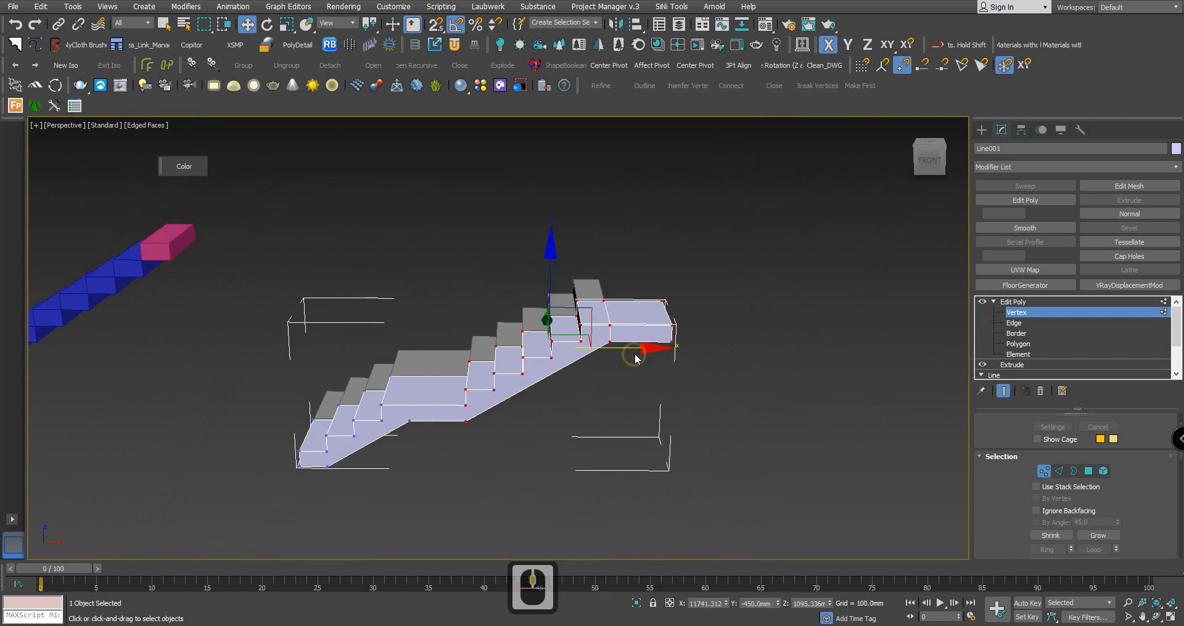
pyautogui.moveTo(636, 351); pyautogui.dragTo(649, 378)
pyautogui.keyDown('alt'); pyautogui.moveTo(647, 391); pyautogui.dragTo(531, 470, button='middle'); pyautogui.keyUp('alt')
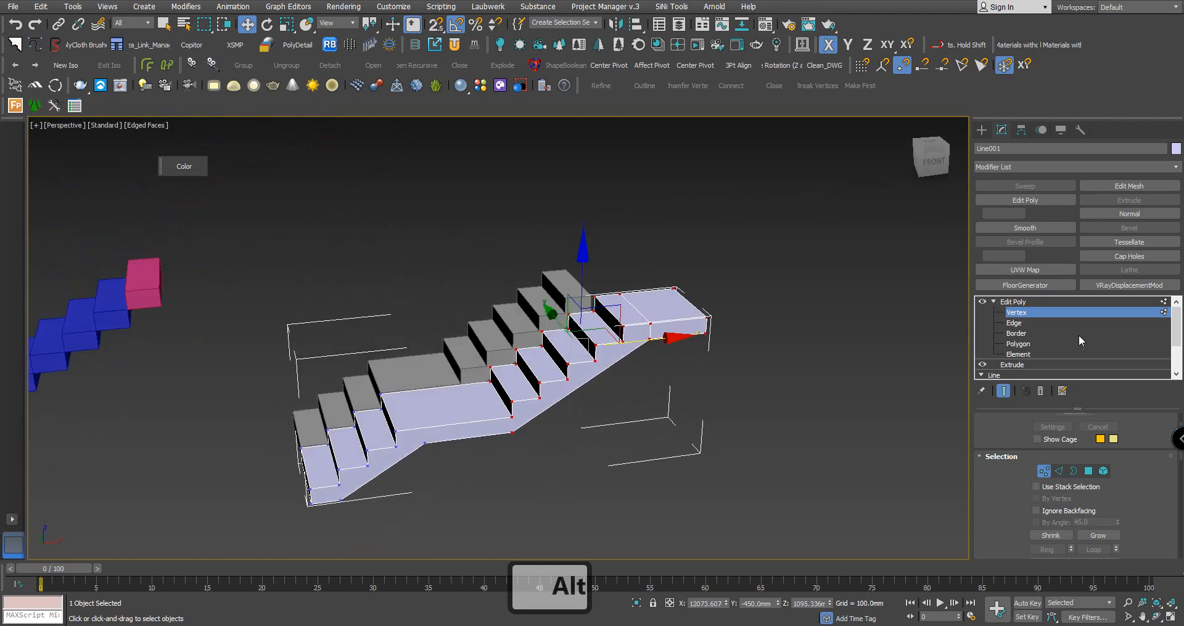
pyautogui.click(1029, 318)
pyautogui.keyDown('alt'); pyautogui.moveTo(766, 441); pyautogui.dragTo(785, 449, button='middle'); pyautogui.keyUp('alt')
pyautogui.click(687, 450)
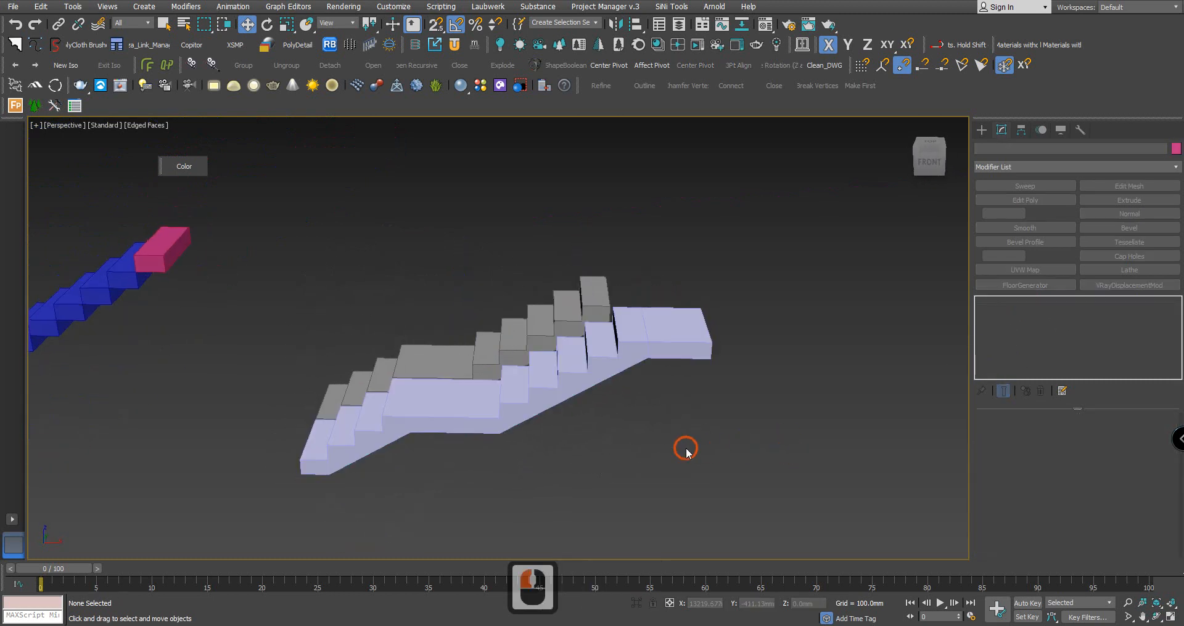